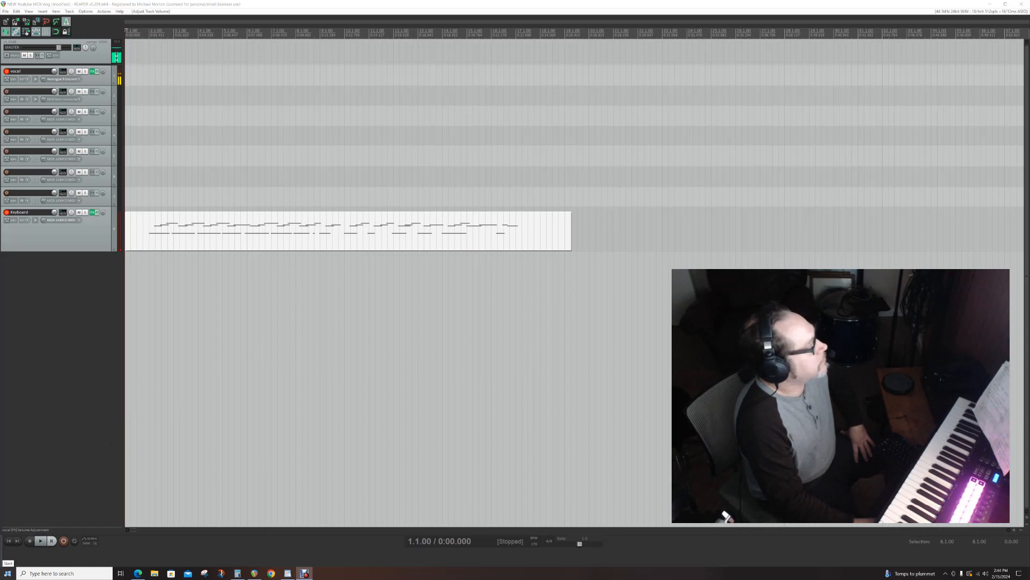
- Open the Contour Shuttle Configuration program and choose Cockos REAPER as the ShuttlePRO v2 application setting
{"action": "left_click", "coordinate": [8, 572]}
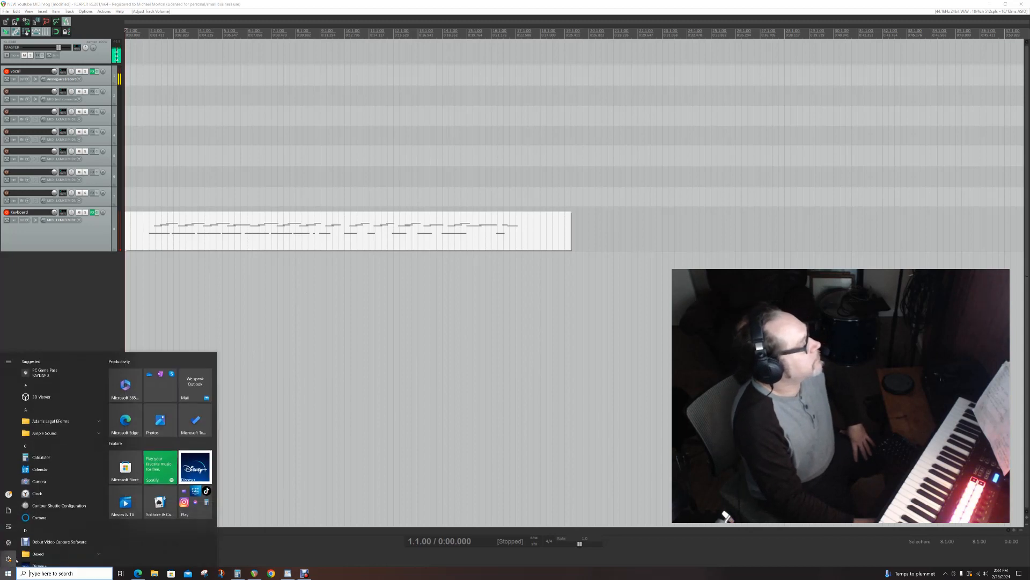
{"action": "left_click", "coordinate": [79, 506]}
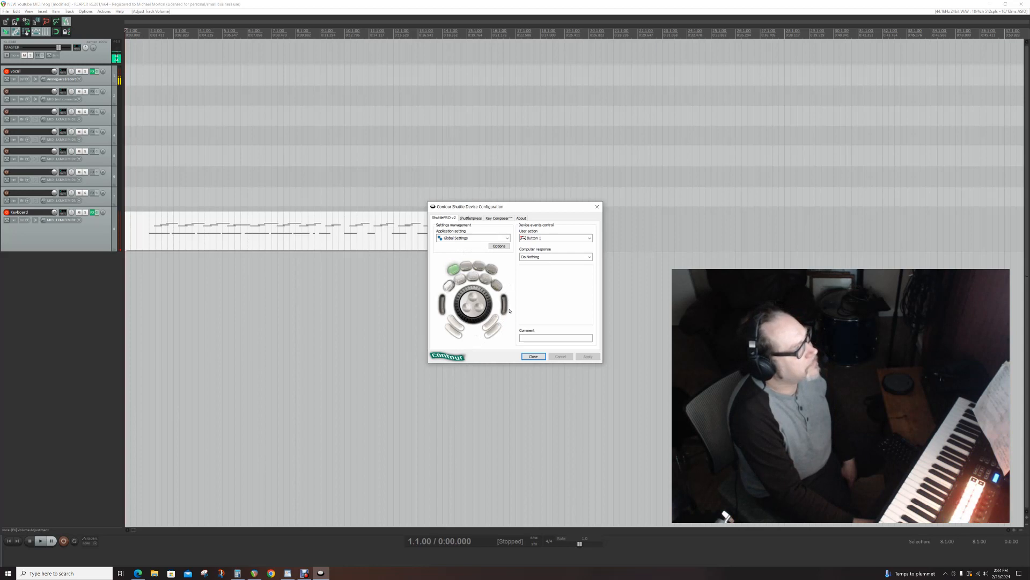
{"action": "left_click", "coordinate": [507, 238]}
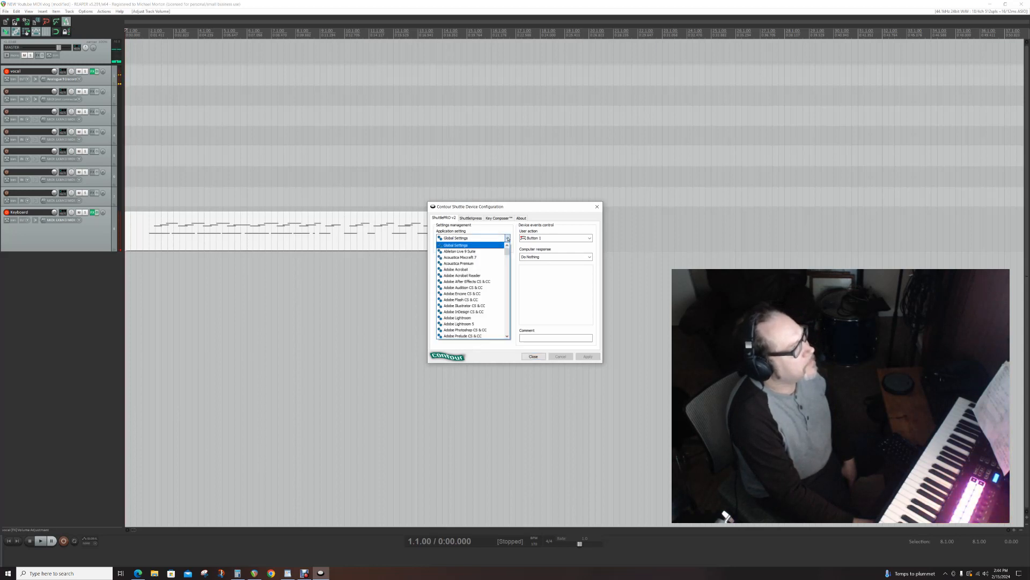
{"action": "left_click", "coordinate": [507, 238]}
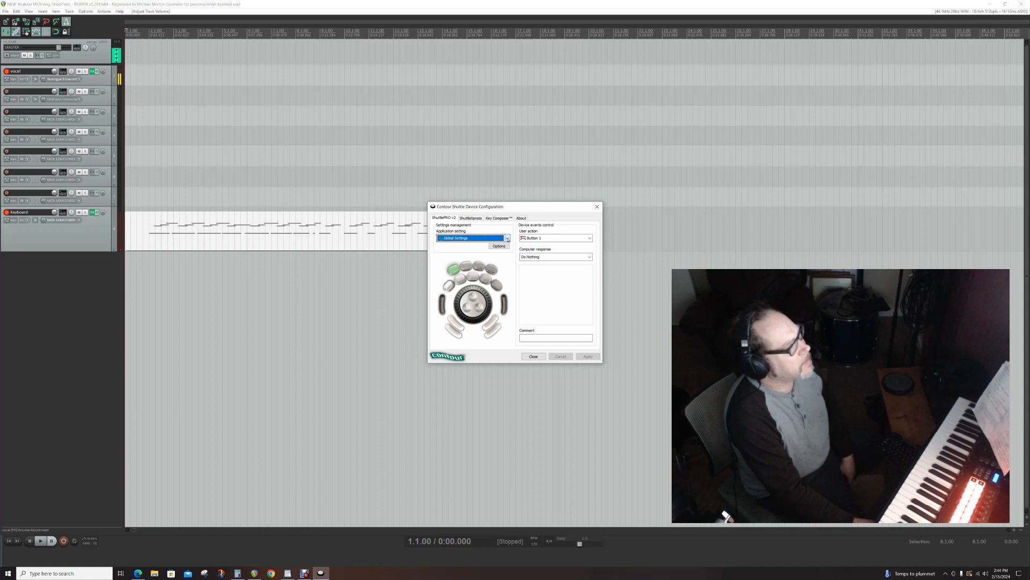
{"action": "left_click", "coordinate": [507, 238]}
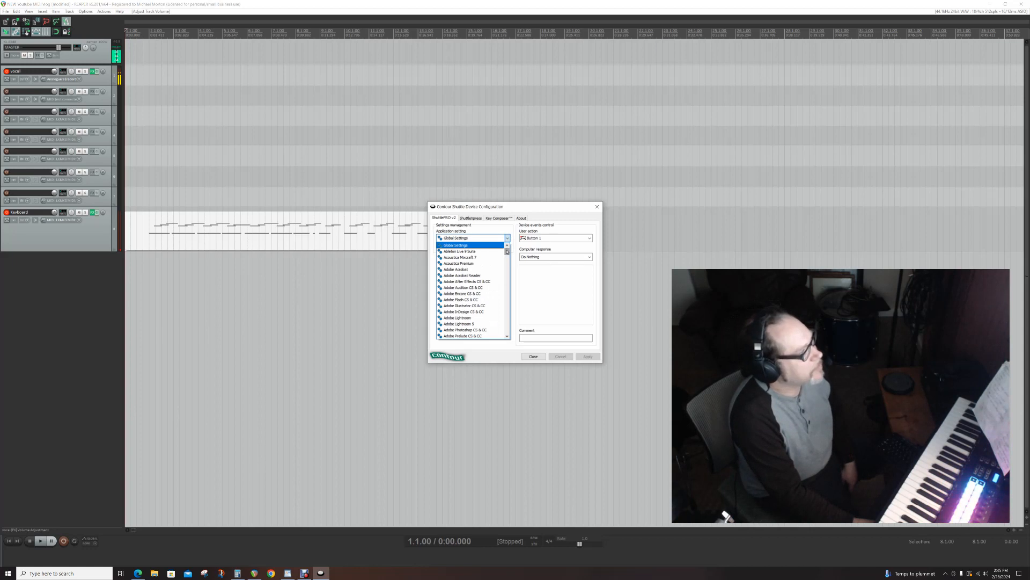
{"action": "left_click_drag", "start_coordinate": [507, 251], "coordinate": [508, 275]}
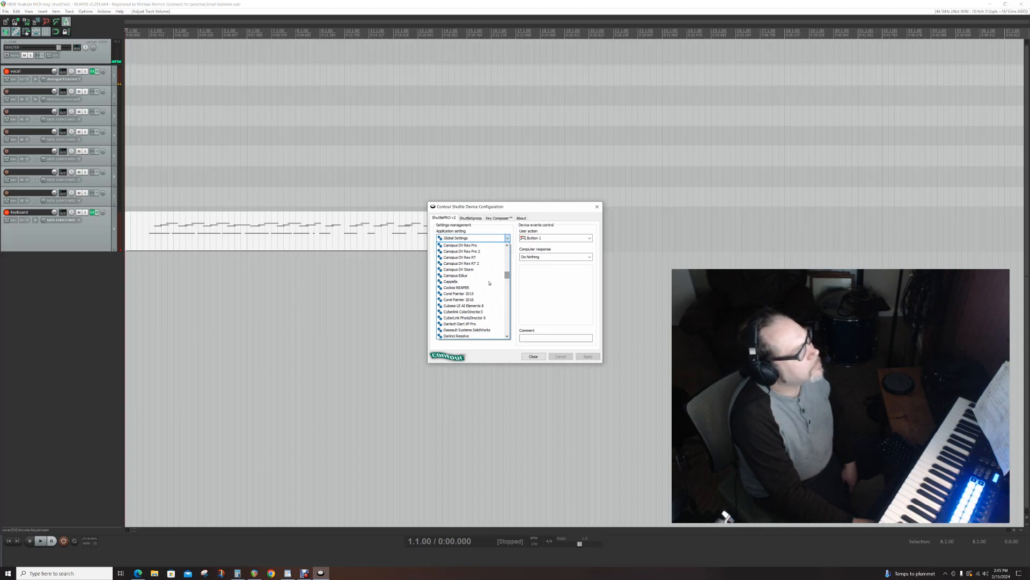
{"action": "left_click", "coordinate": [470, 289]}
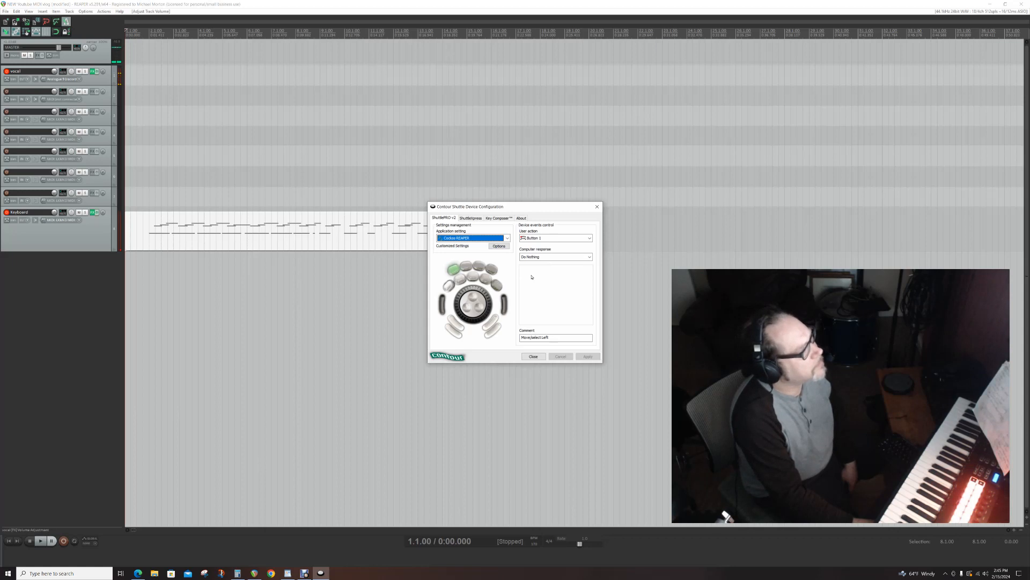
- Set Button 1's computer response to Type Keystroke and bring up the assignment of Button 2
{"action": "left_click", "coordinate": [589, 257]}
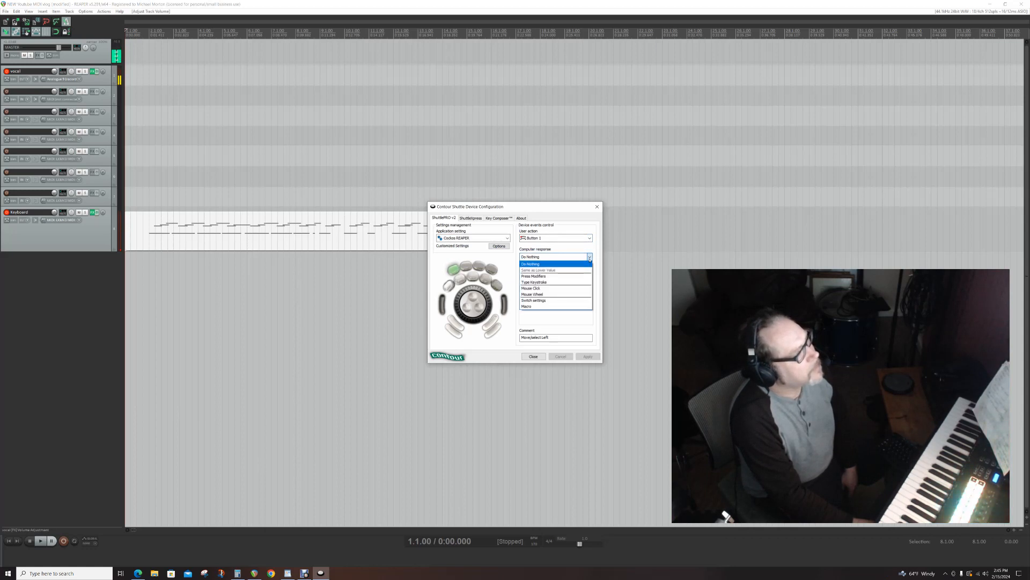
{"action": "left_click", "coordinate": [536, 282]}
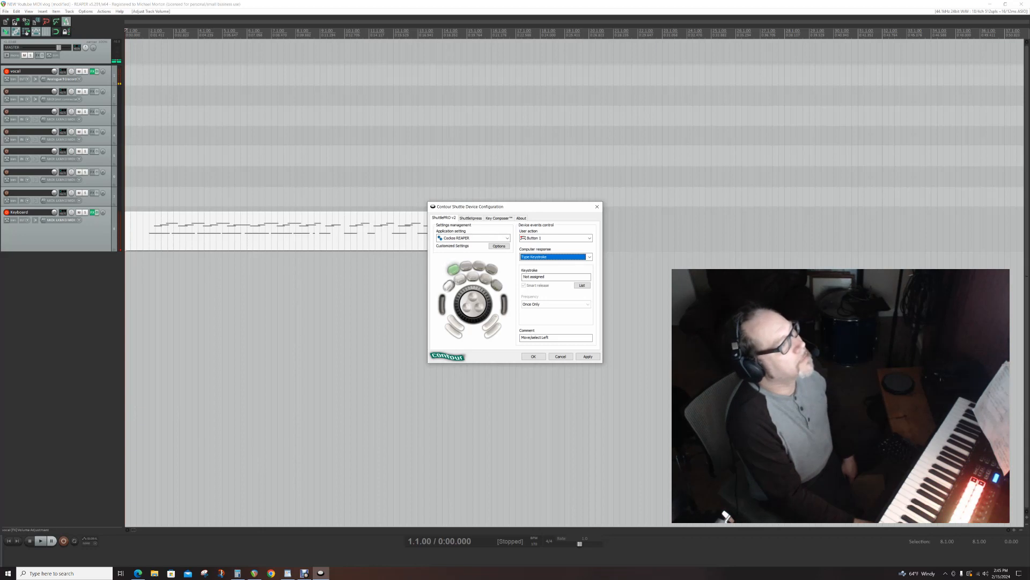
{"action": "left_click", "coordinate": [589, 238]}
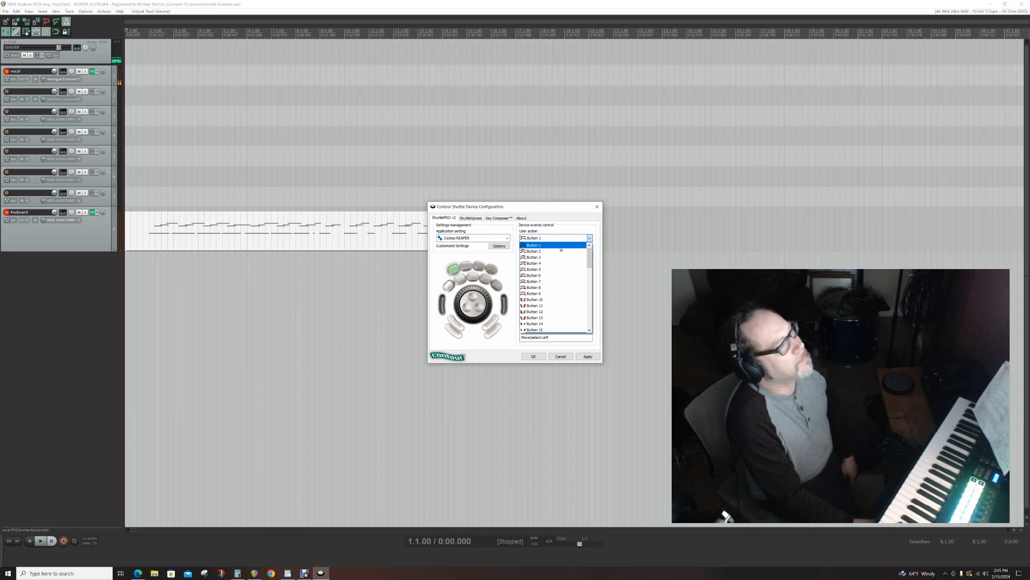
{"action": "left_click", "coordinate": [551, 251]}
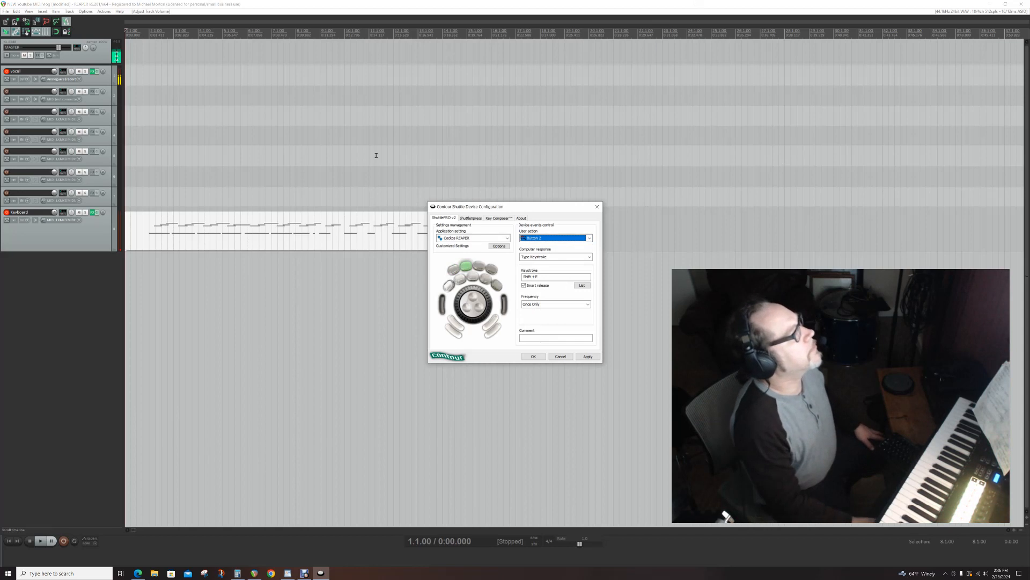
- Switch to REAPER, open the FX chain of the recorded Keyboard MIDI item, and close it together with the plug-in browser
{"action": "left_click", "coordinate": [89, 325]}
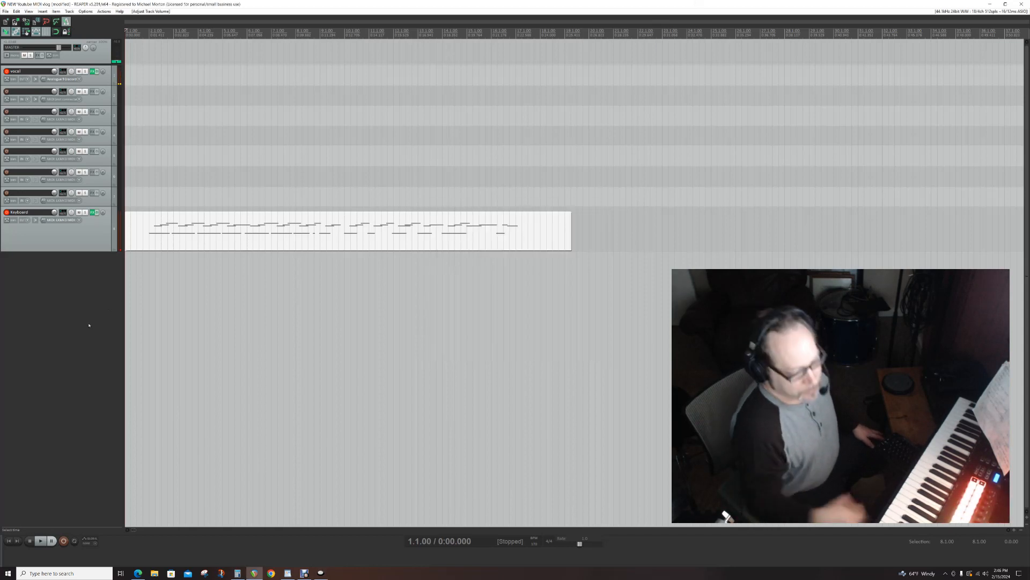
{"action": "key", "text": "shift+e"}
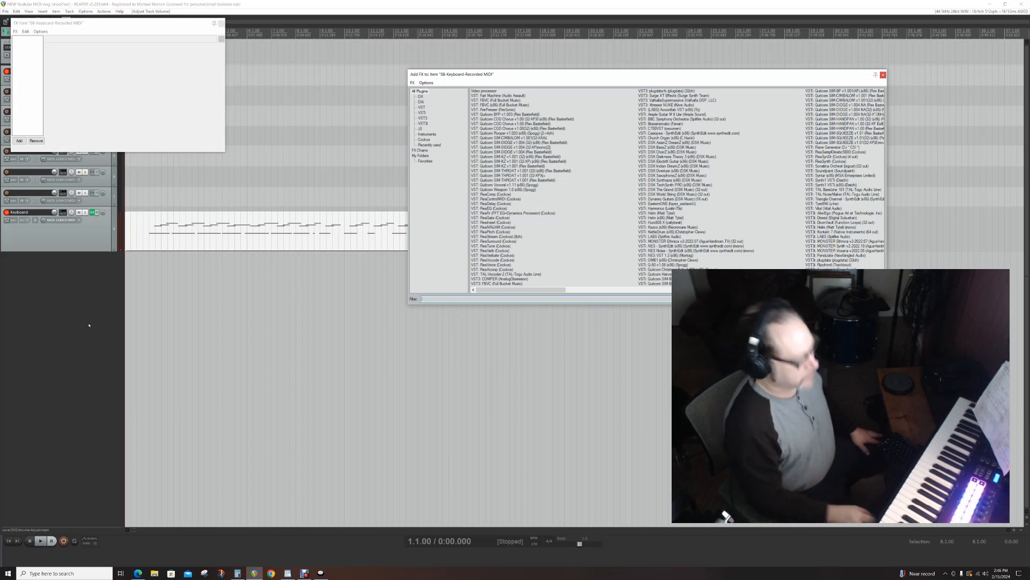
{"action": "left_click", "coordinate": [222, 24]}
{"action": "left_click", "coordinate": [881, 77]}
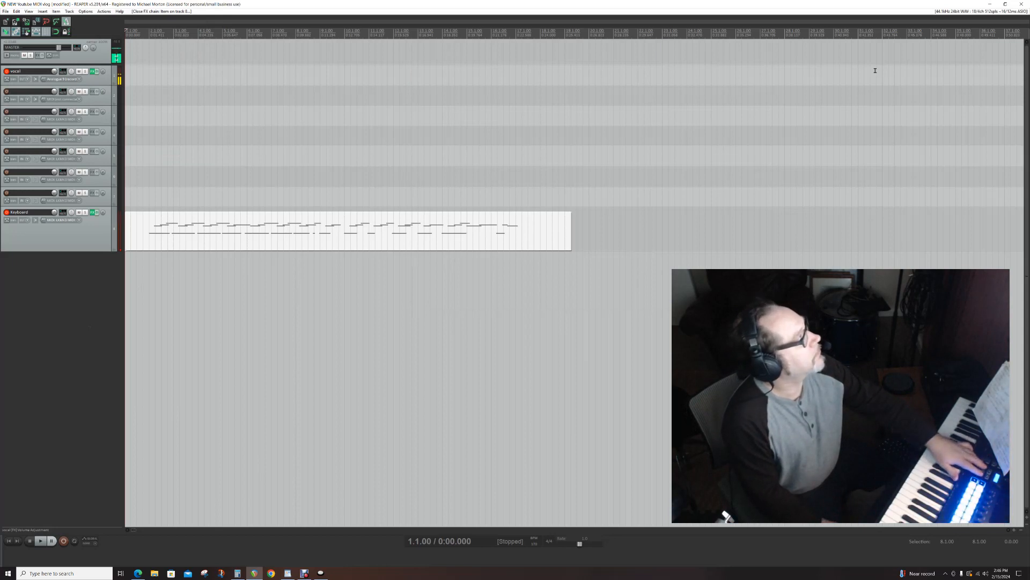
- Step the track selection down through the track list to track 6
{"action": "key", "text": "ctrl+alt+Down"}
{"action": "key", "text": "ctrl+alt+Up"}
{"action": "key", "text": "ctrl+alt+Down"}
{"action": "key", "text": "ctrl+alt+Down"}
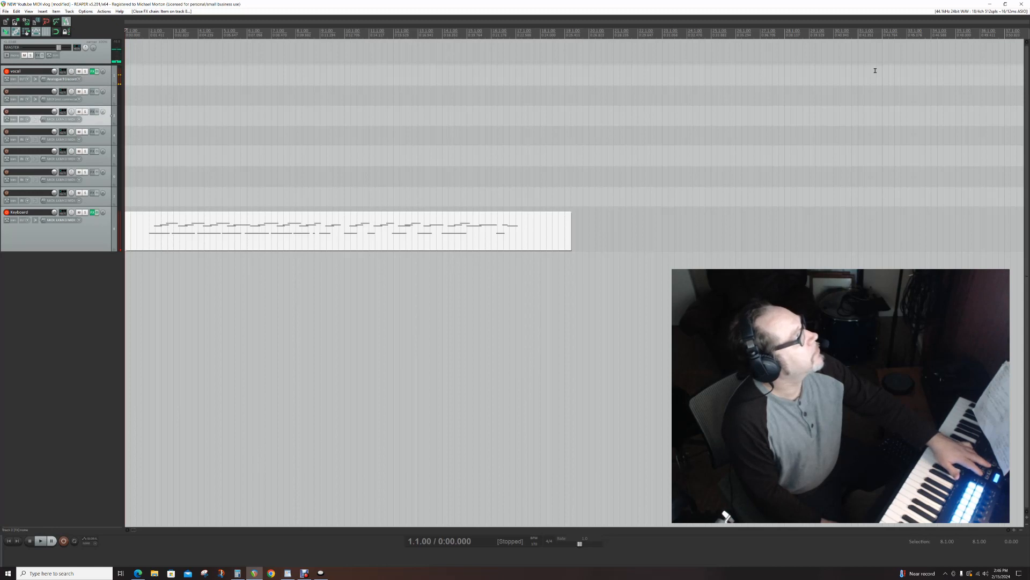
{"action": "key", "text": "ctrl+alt+Down"}
{"action": "key", "text": "ctrl+alt+Down"}
{"action": "key", "text": "ctrl+alt+Down"}
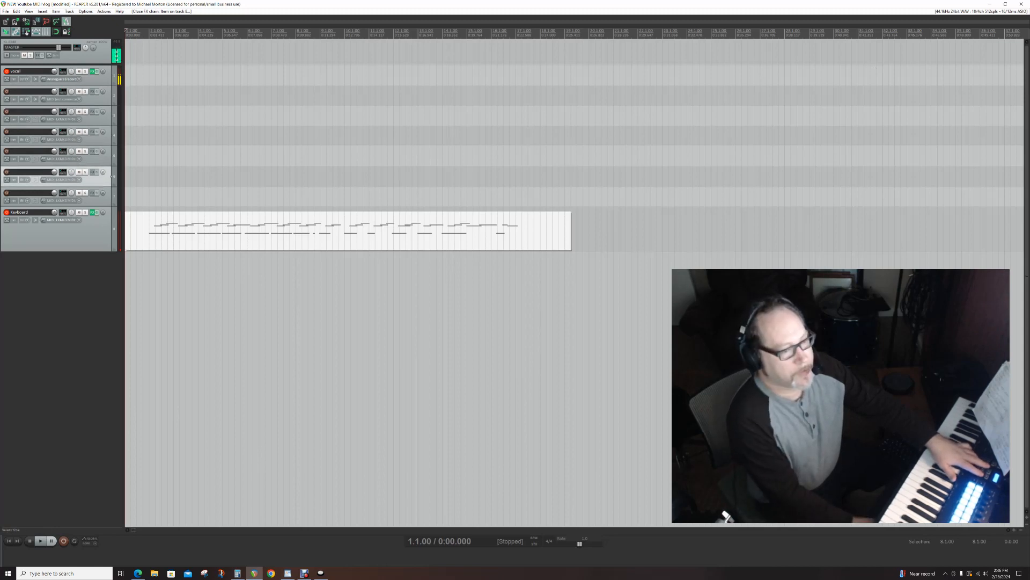
- Show the mixer and step the track selection back and forth between neighbouring tracks, ending on track 4
{"action": "left_click_drag", "start_coordinate": [1029, 418], "coordinate": [251, 382]}
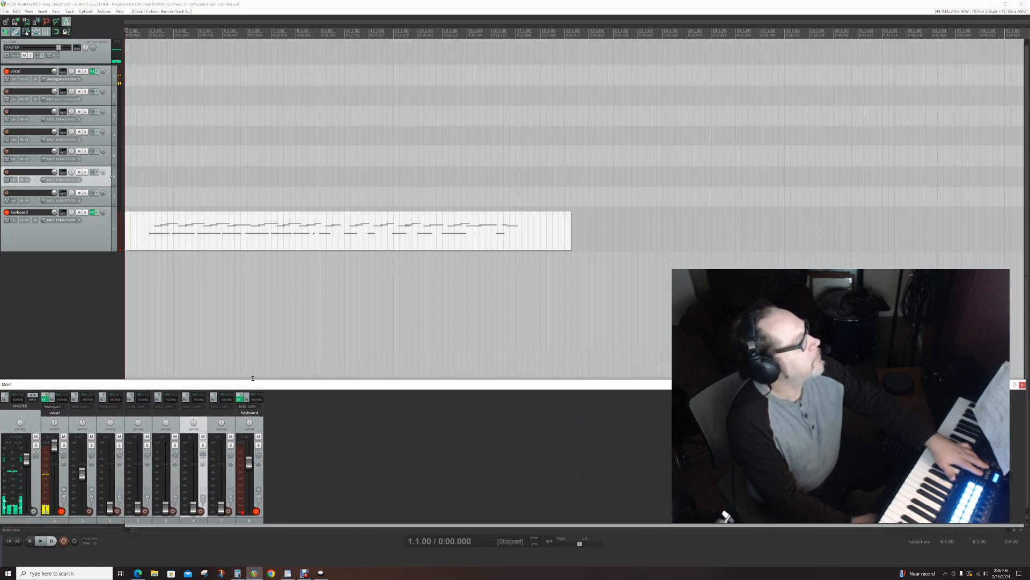
{"action": "key", "text": "Up"}
{"action": "key", "text": "Up"}
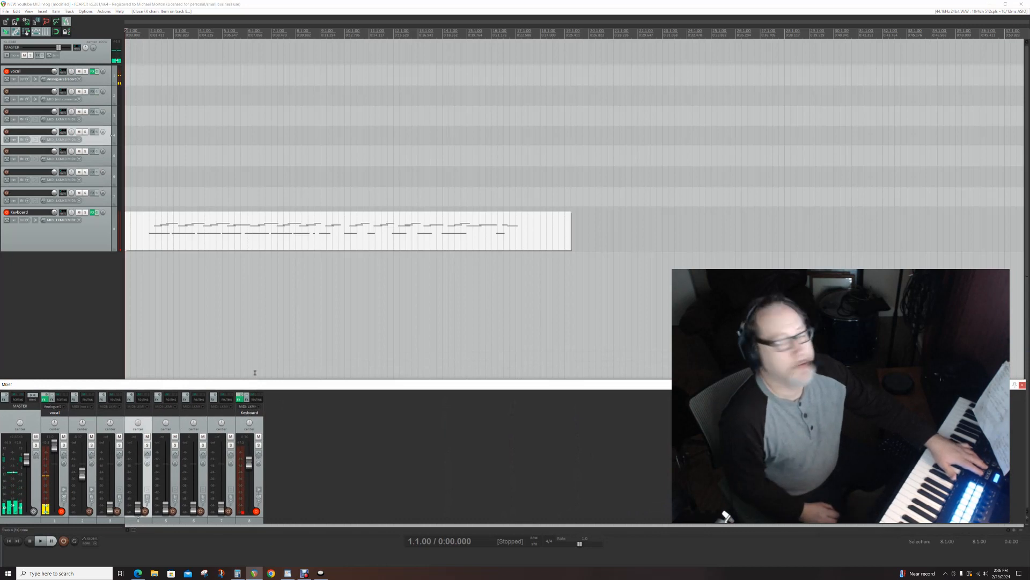
{"action": "key", "text": "Down"}
{"action": "key", "text": "Down"}
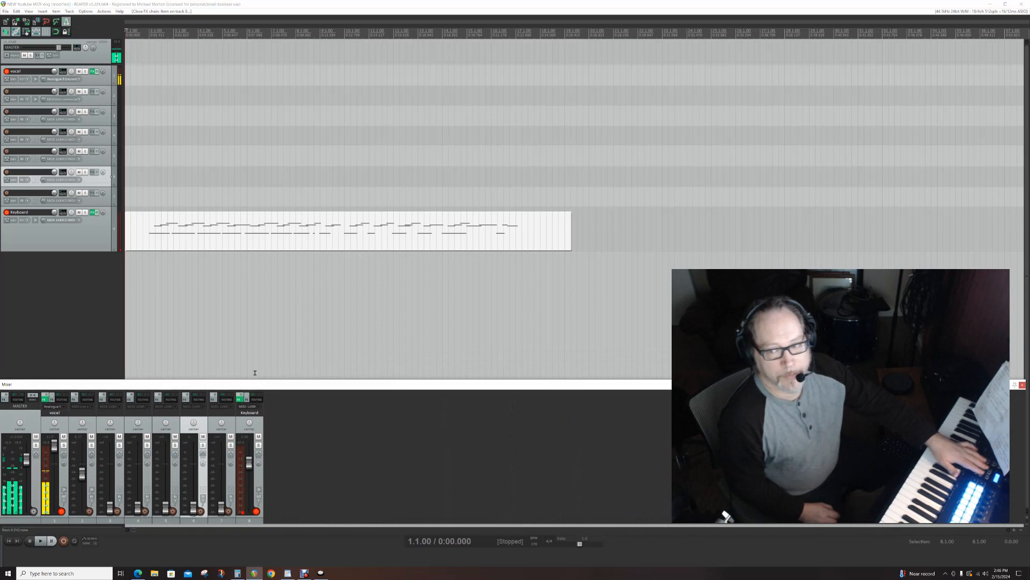
{"action": "key", "text": "Down"}
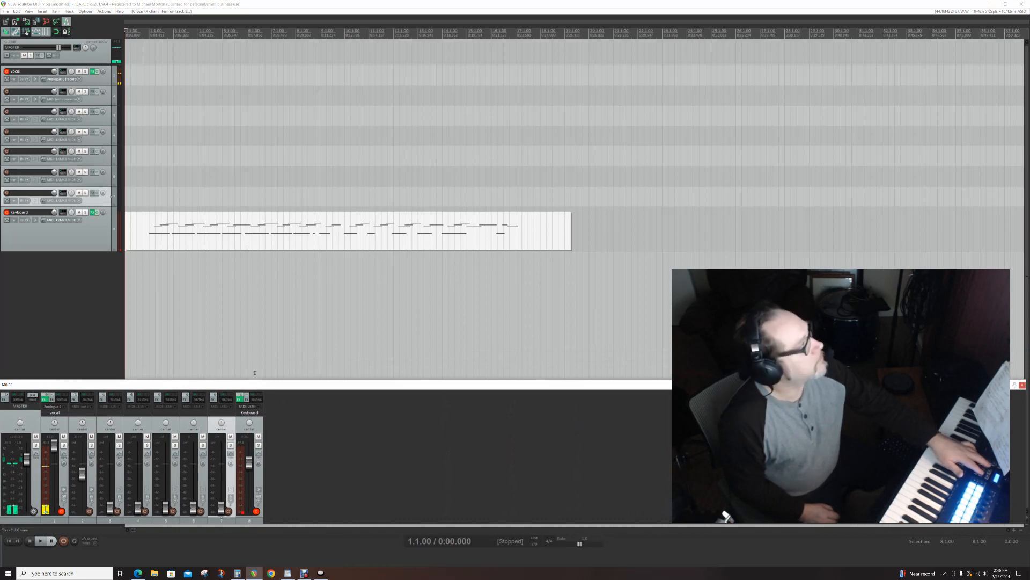
{"action": "key", "text": "Down"}
{"action": "key", "text": "Up"}
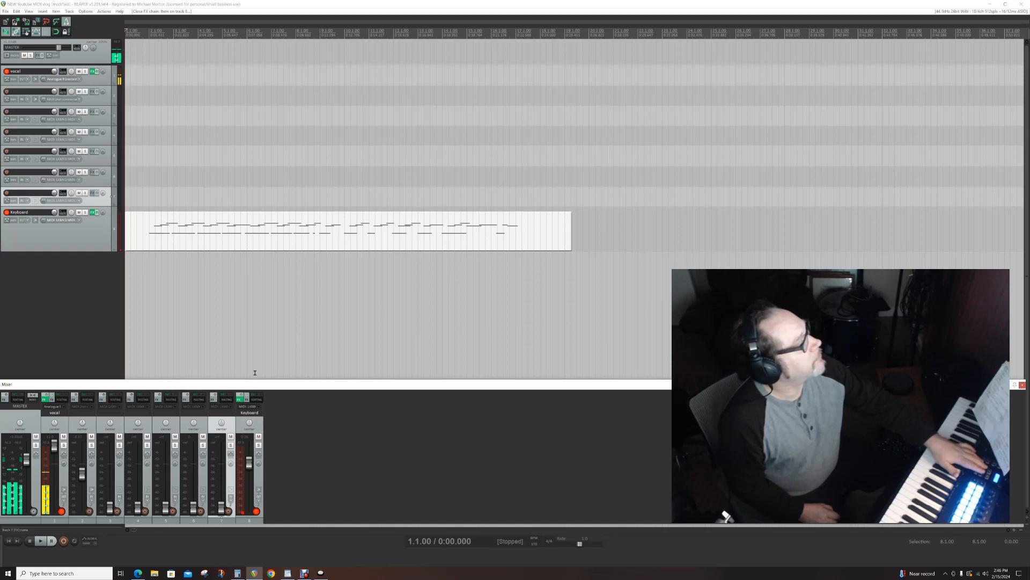
{"action": "key", "text": "Up"}
{"action": "key", "text": "Up"}
{"action": "key", "text": "Up"}
{"action": "key", "text": "Down"}
{"action": "key", "text": "Down"}
{"action": "key", "text": "Up"}
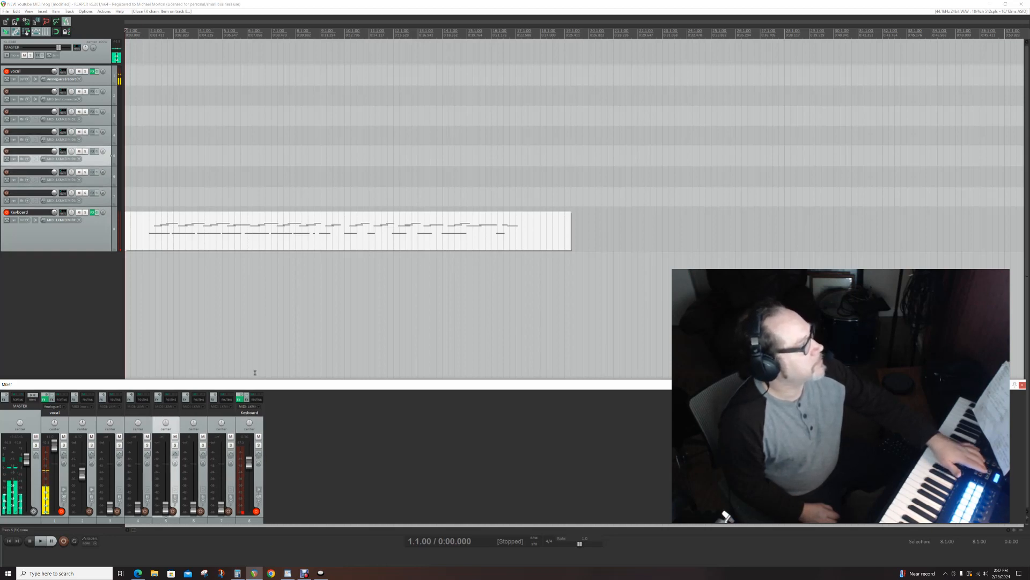
{"action": "key", "text": "Up"}
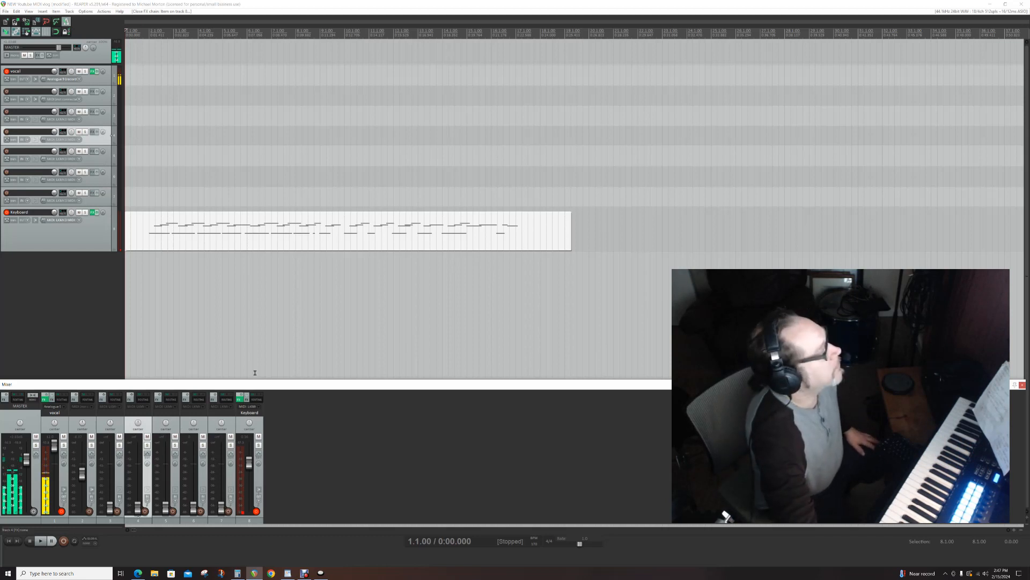
- Reopen the Keyboard item's FX chain, filter the plug-in list by "E", and close both FX windows
{"action": "key", "text": "shift+e"}
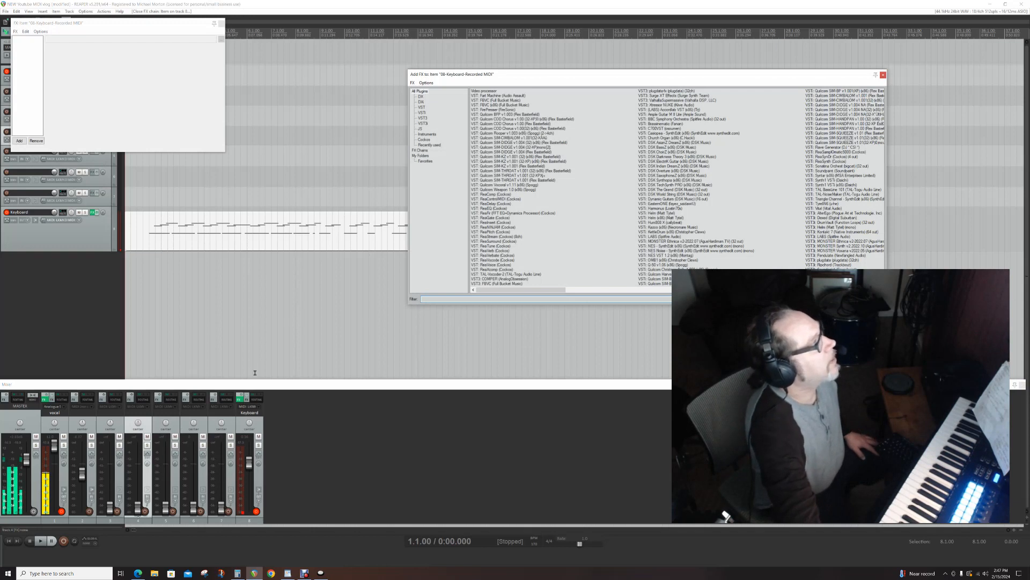
{"action": "type", "text": "E"}
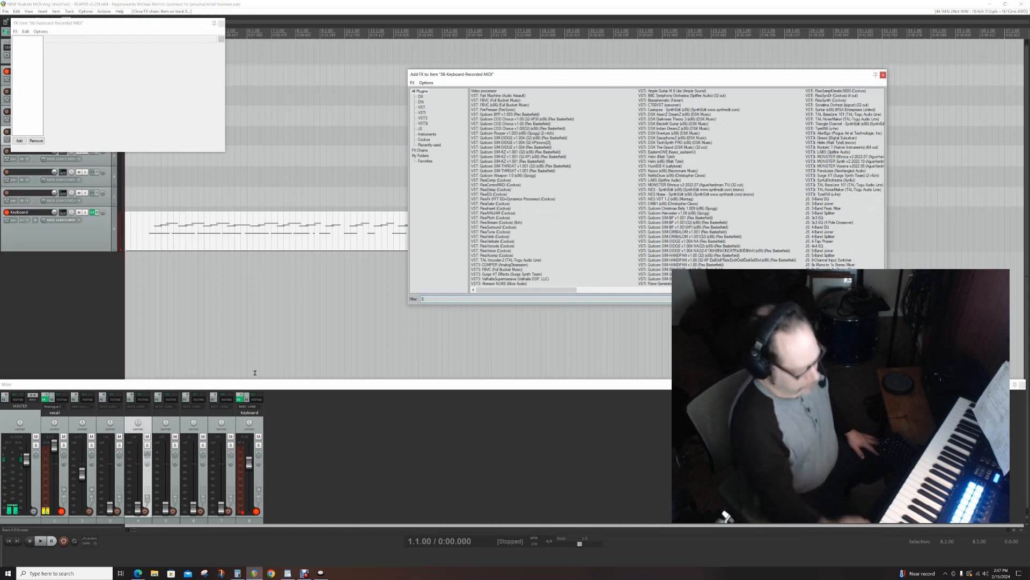
{"action": "left_click", "coordinate": [221, 23]}
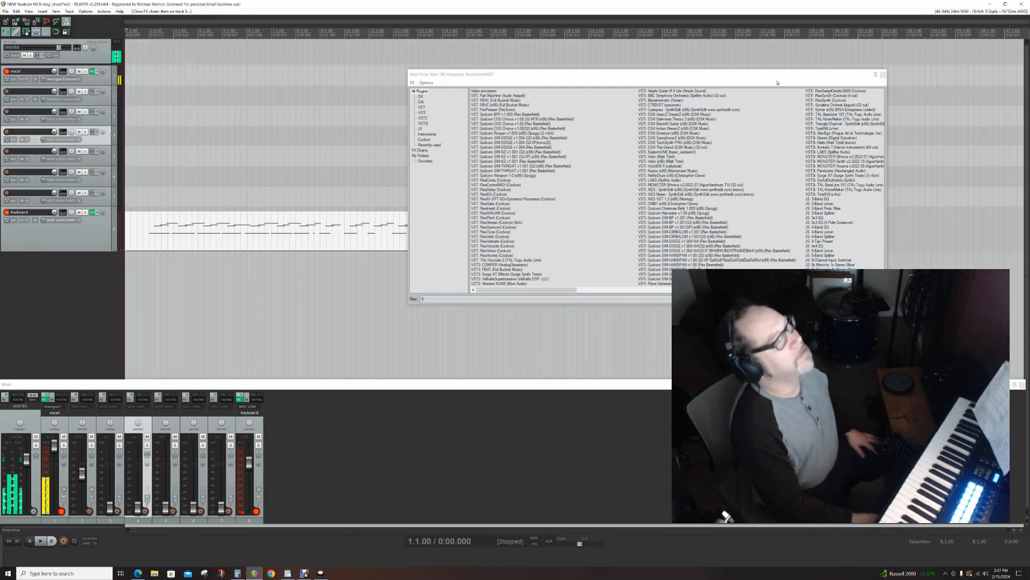
{"action": "left_click", "coordinate": [883, 75]}
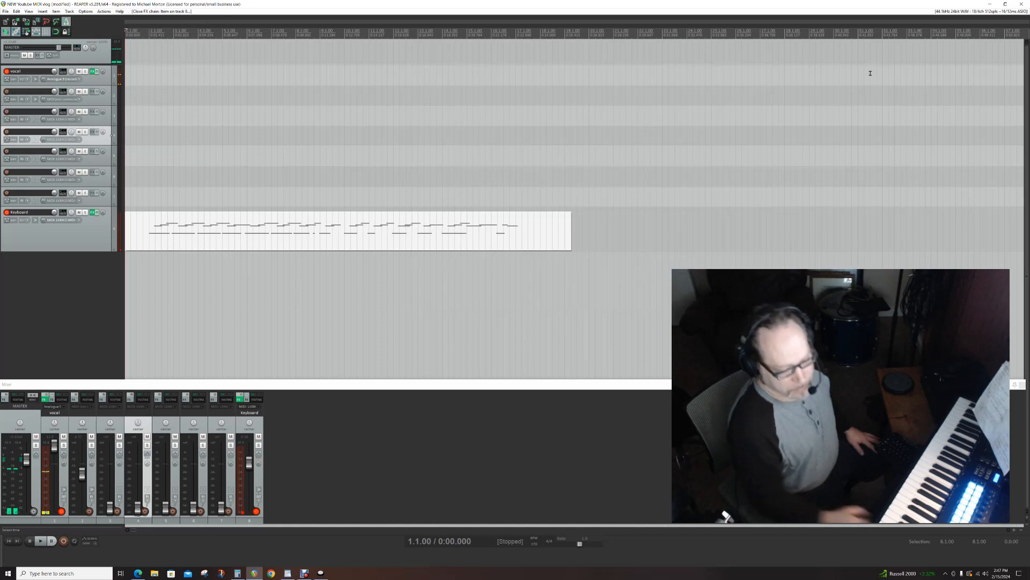
- Toggle the routing matrix on and off several times, enlarge its docked area slightly, and leave it hidden
{"action": "key", "text": "alt+r"}
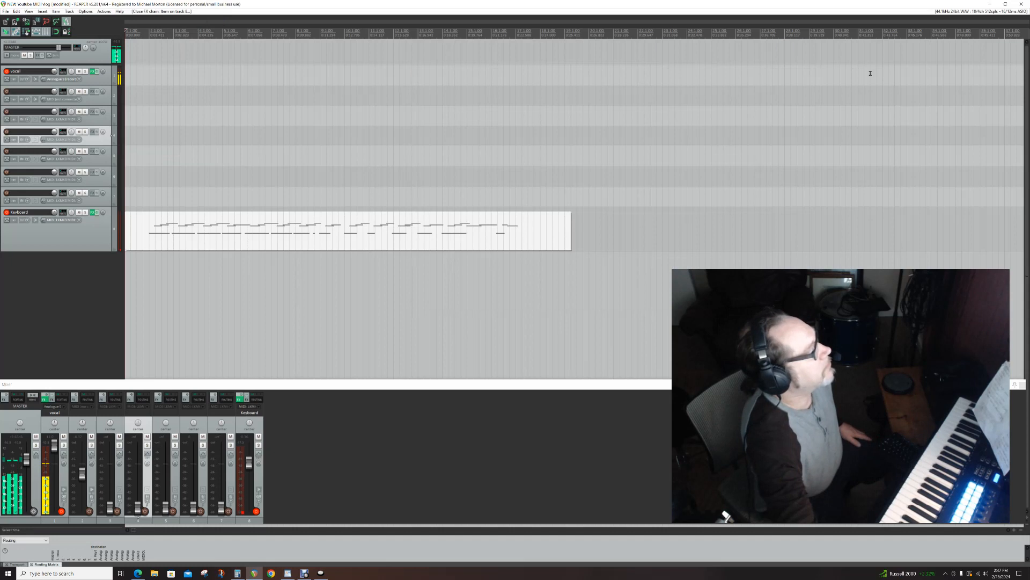
{"action": "key", "text": "alt+r"}
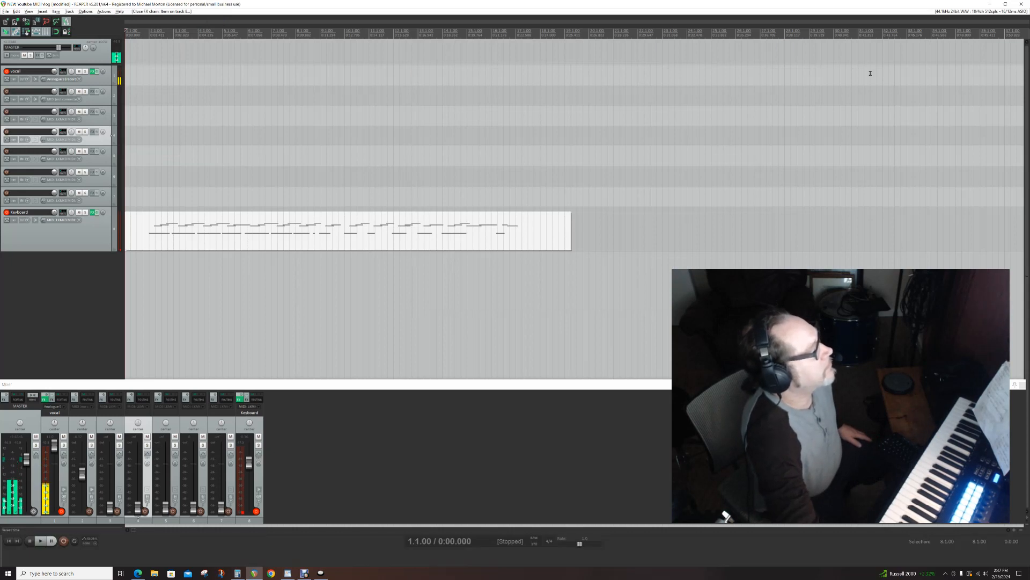
{"action": "key", "text": "alt+r"}
{"action": "key", "text": "alt+r"}
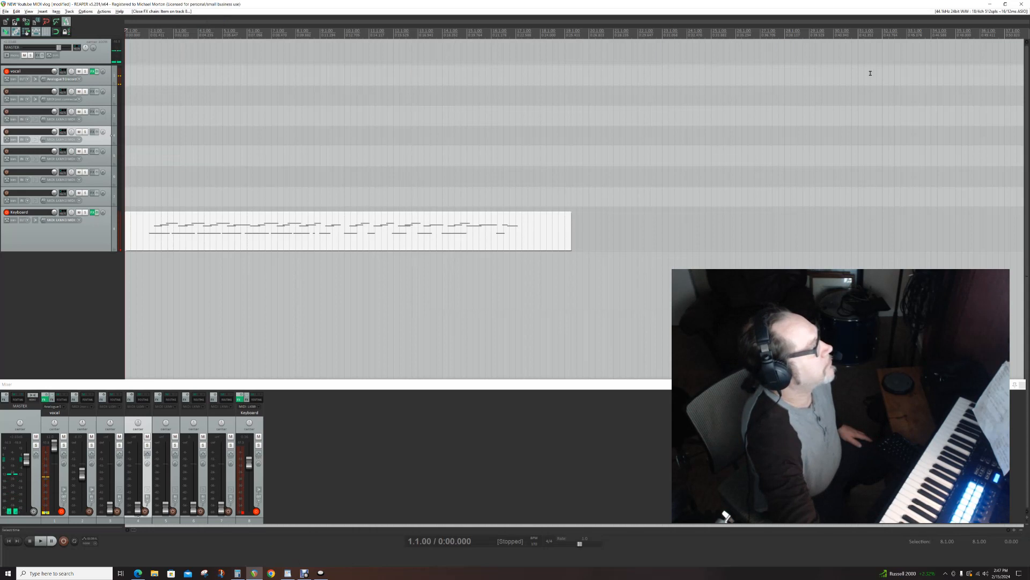
{"action": "key", "text": "alt+r"}
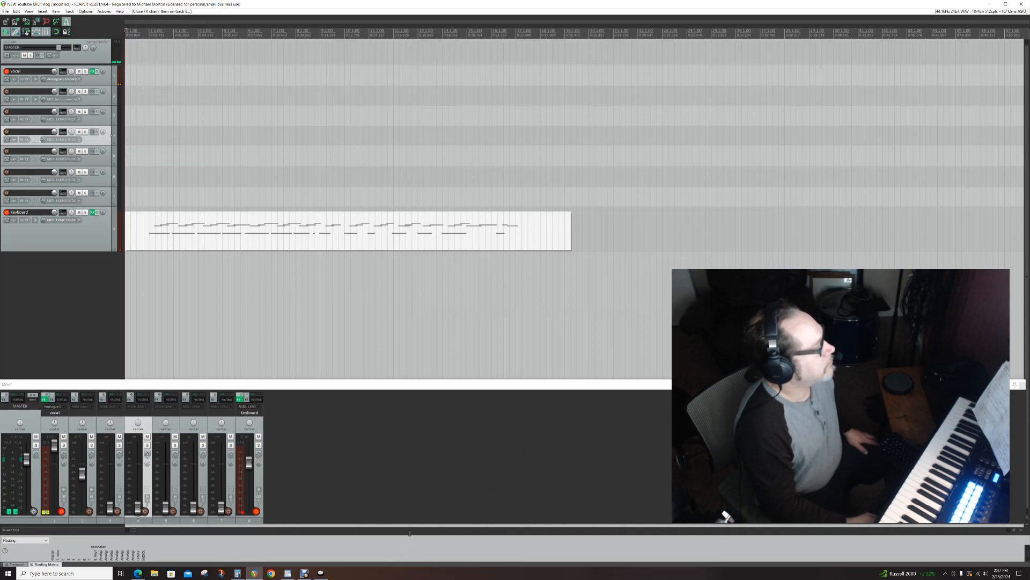
{"action": "mouse_move", "coordinate": [409, 533]}
{"action": "left_mouse_down"}
{"action": "mouse_move", "coordinate": [421, 437]}
{"action": "mouse_move", "coordinate": [420, 523]}
{"action": "left_mouse_up"}
{"action": "key", "text": "alt+r"}
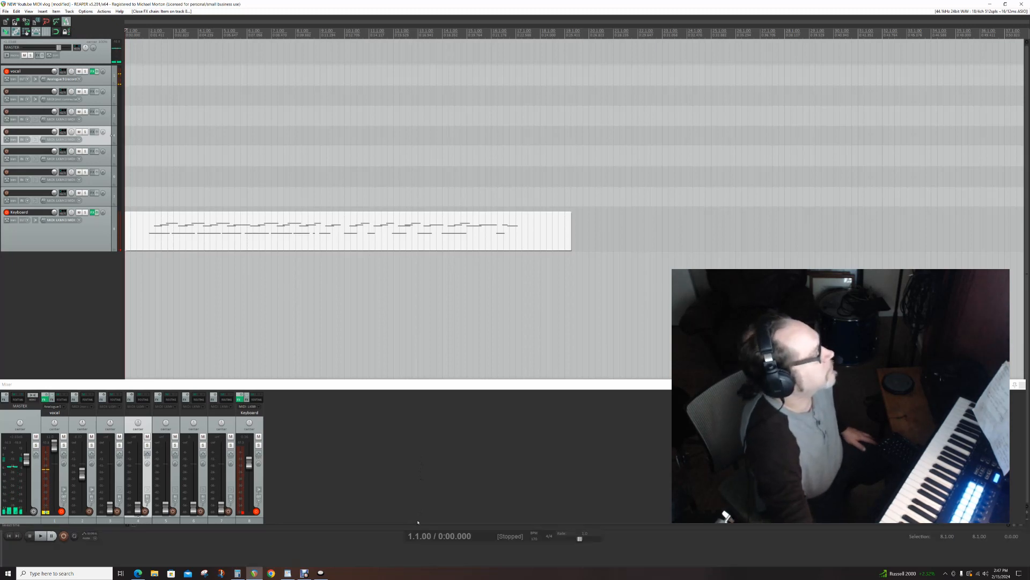
- Toggle the mixer off and on, leaving it shown
{"action": "key", "text": "ctrl+m"}
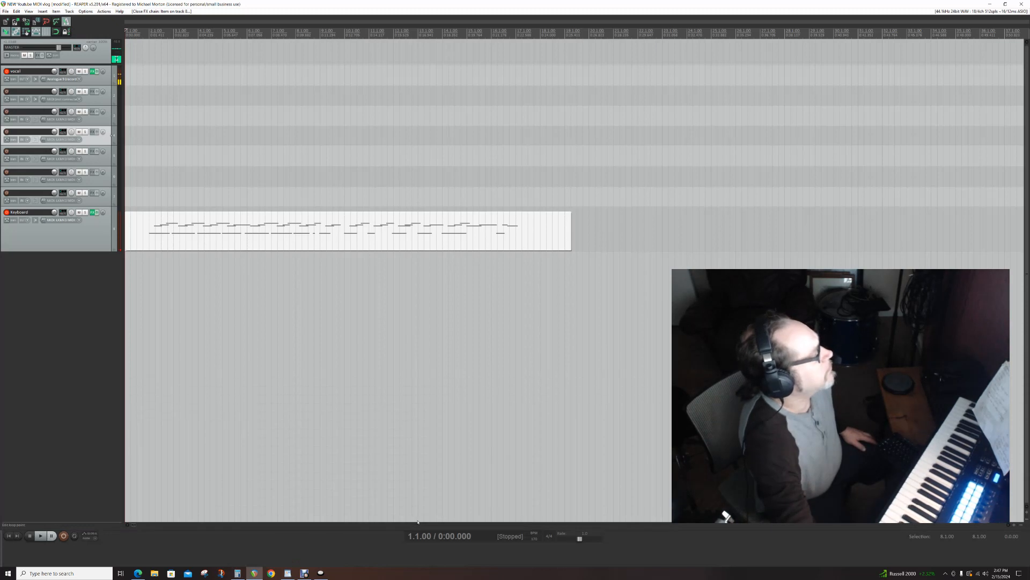
{"action": "key", "text": "ctrl+m"}
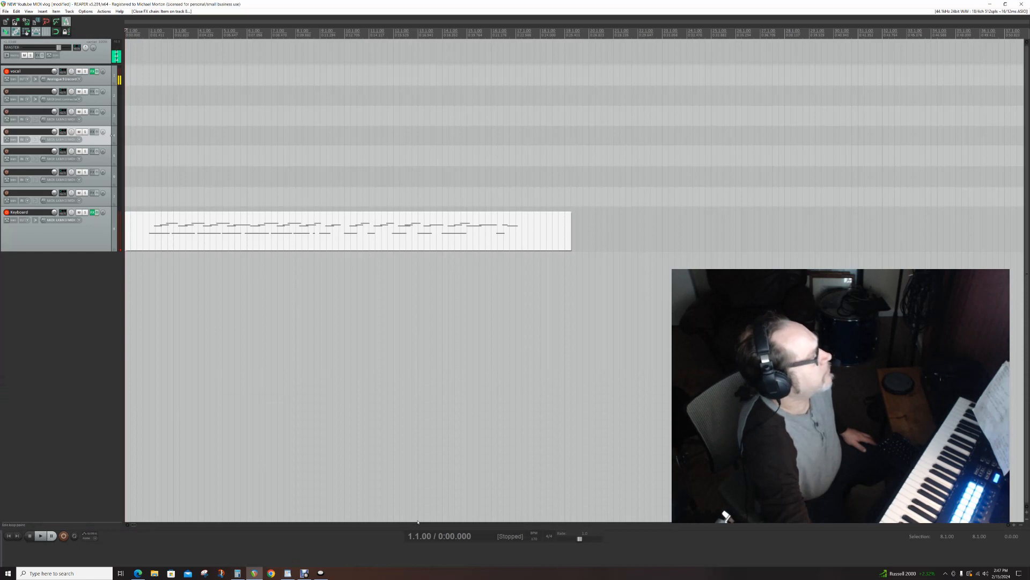
{"action": "key", "text": "ctrl+m"}
{"action": "key", "text": "ctrl+m"}
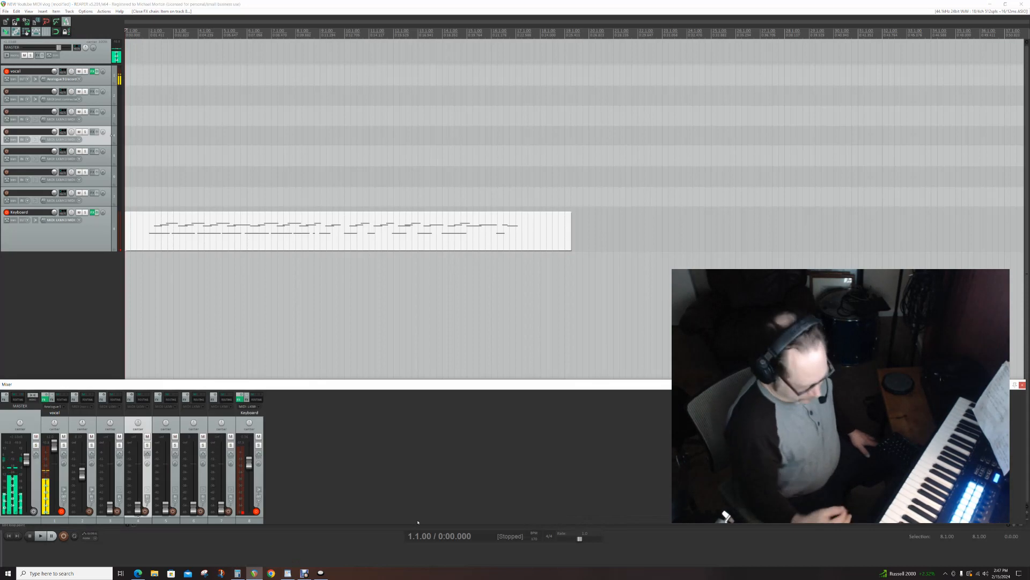
- Hide the mixer and show the Button 5 assignment in the Contour Shuttle Device Configuration
{"action": "left_click_drag", "start_coordinate": [338, 384], "coordinate": [1029, 418]}
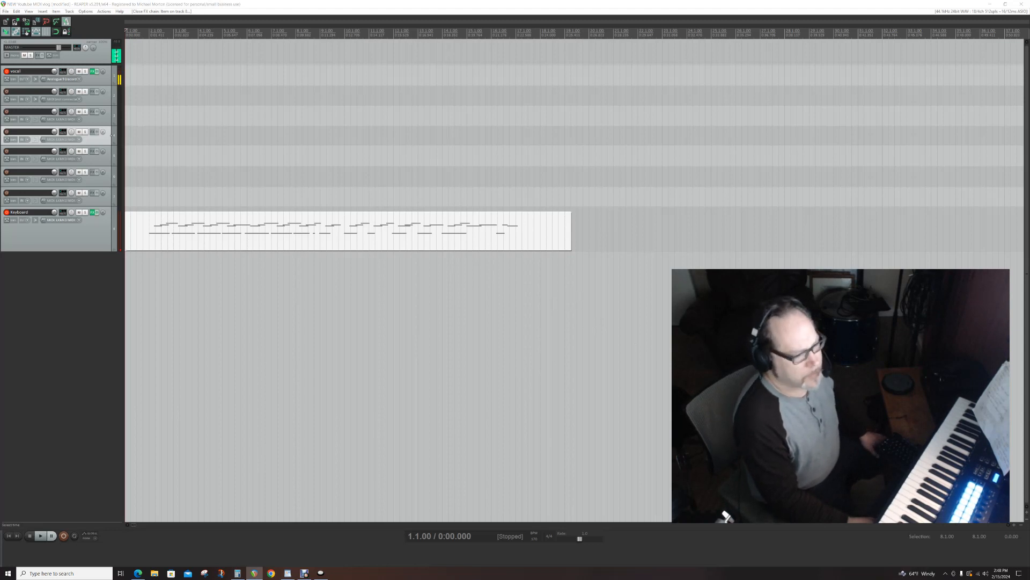
{"action": "left_click", "coordinate": [324, 572]}
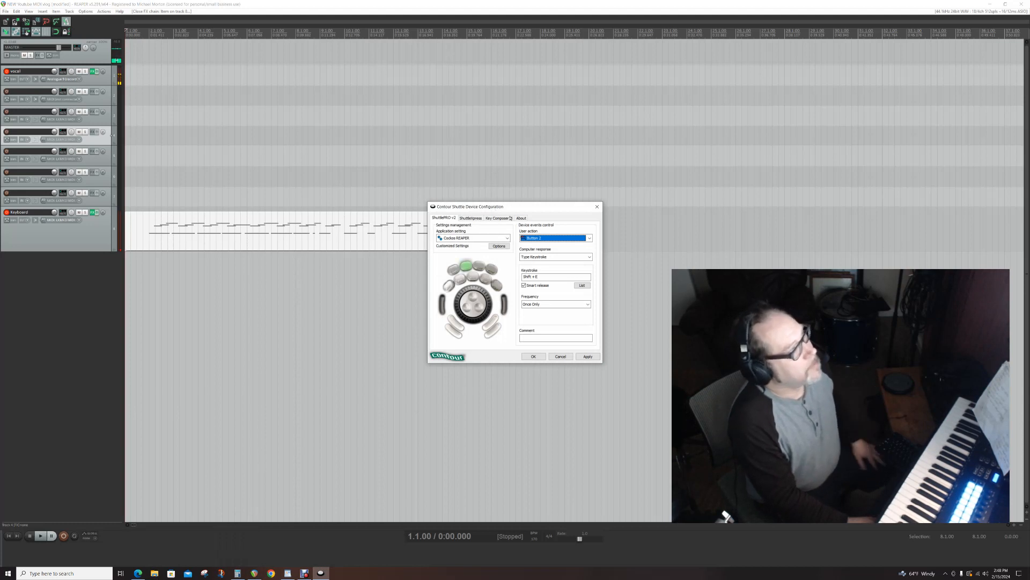
{"action": "left_click", "coordinate": [590, 237]}
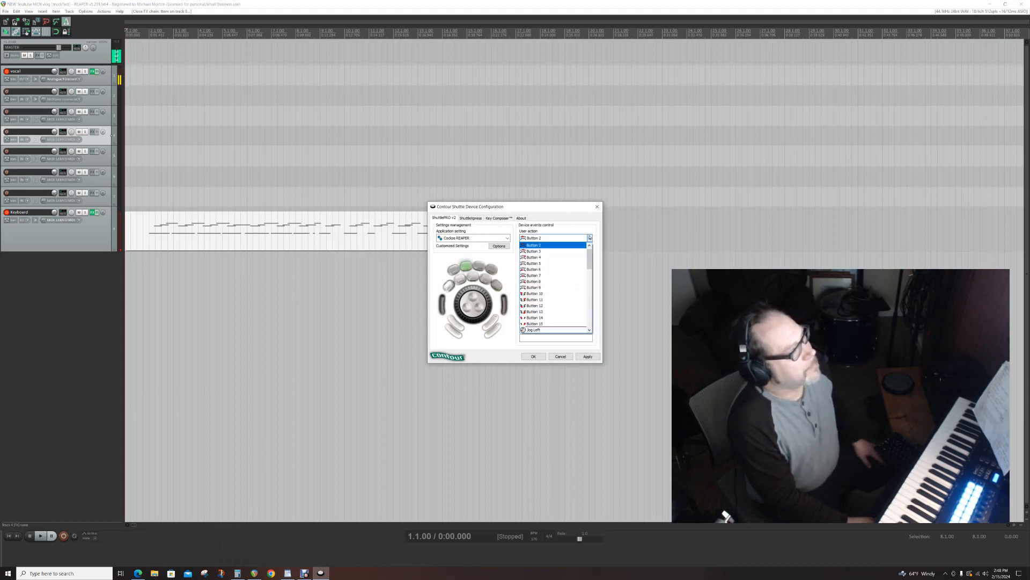
{"action": "left_click", "coordinate": [543, 264]}
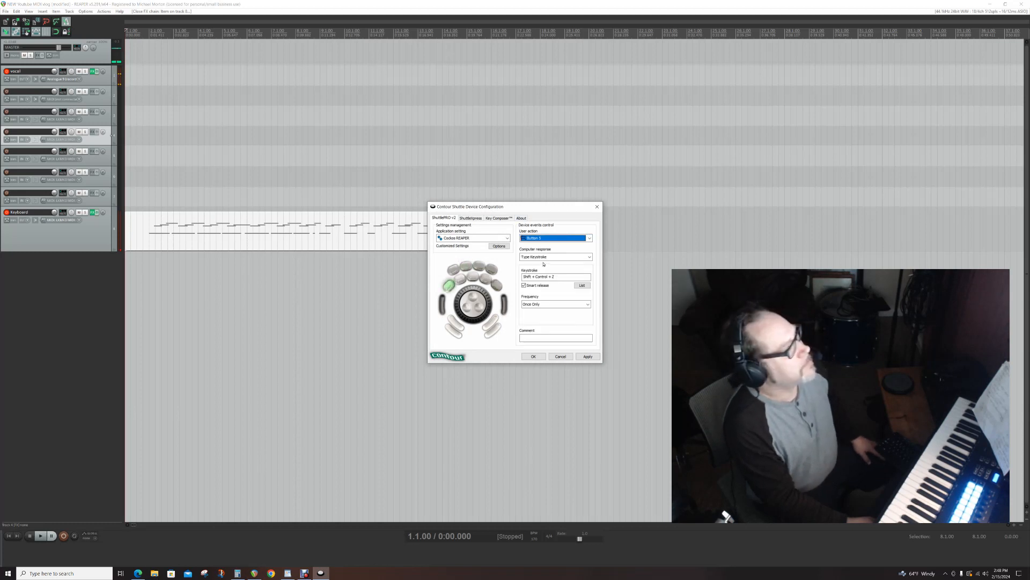
- Return to REAPER, undo back past the recorded Keyboard MIDI item, and redo the undone changes
{"action": "left_click", "coordinate": [92, 349]}
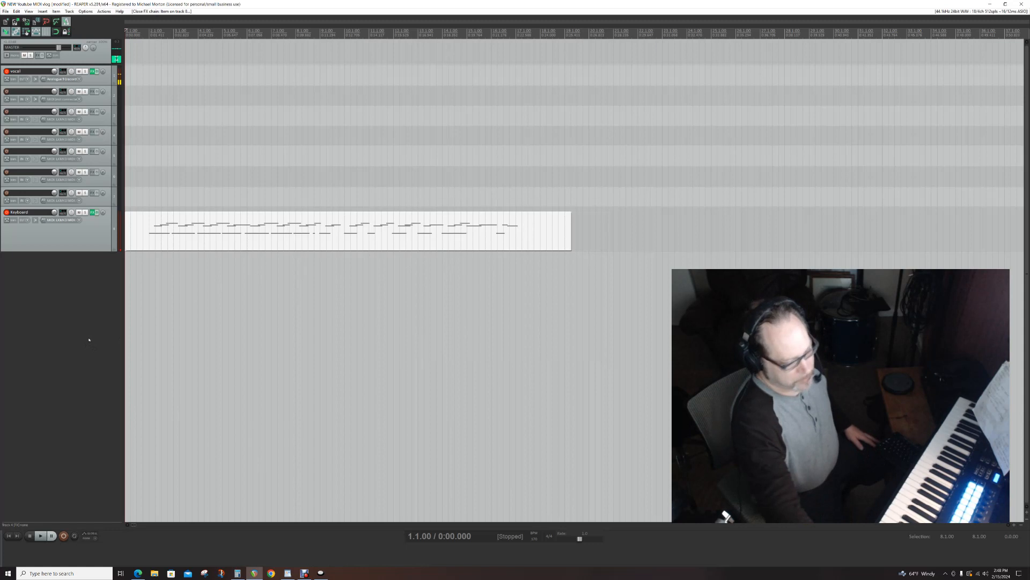
{"action": "key", "text": "ctrl+z"}
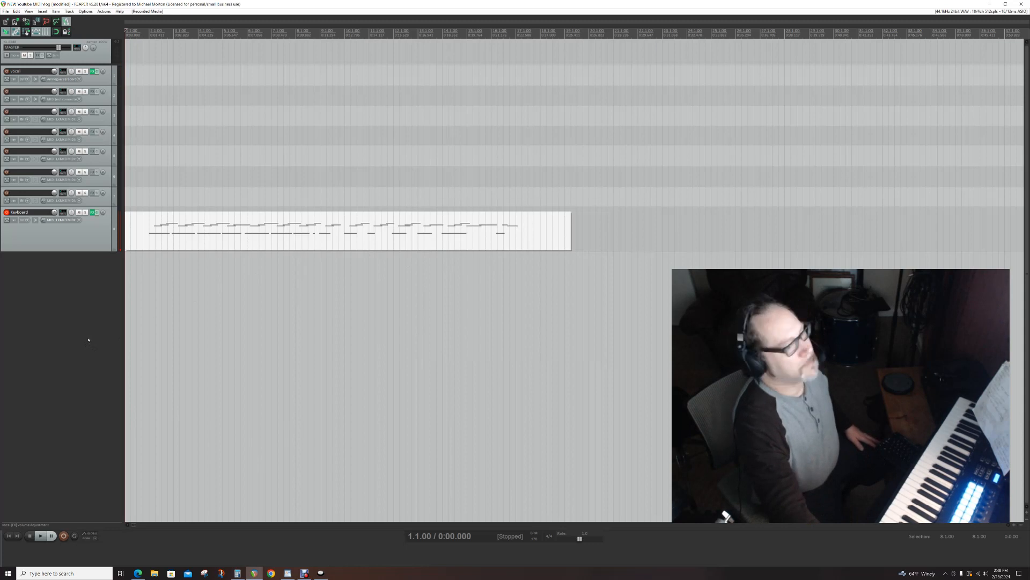
{"action": "key", "text": "ctrl+z"}
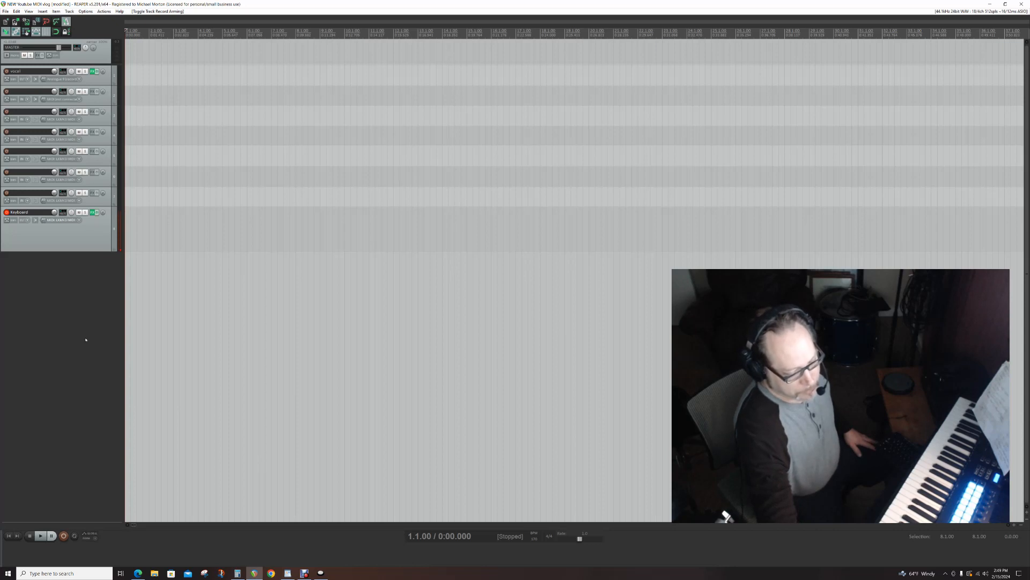
{"action": "key", "text": "ctrl+shift+z"}
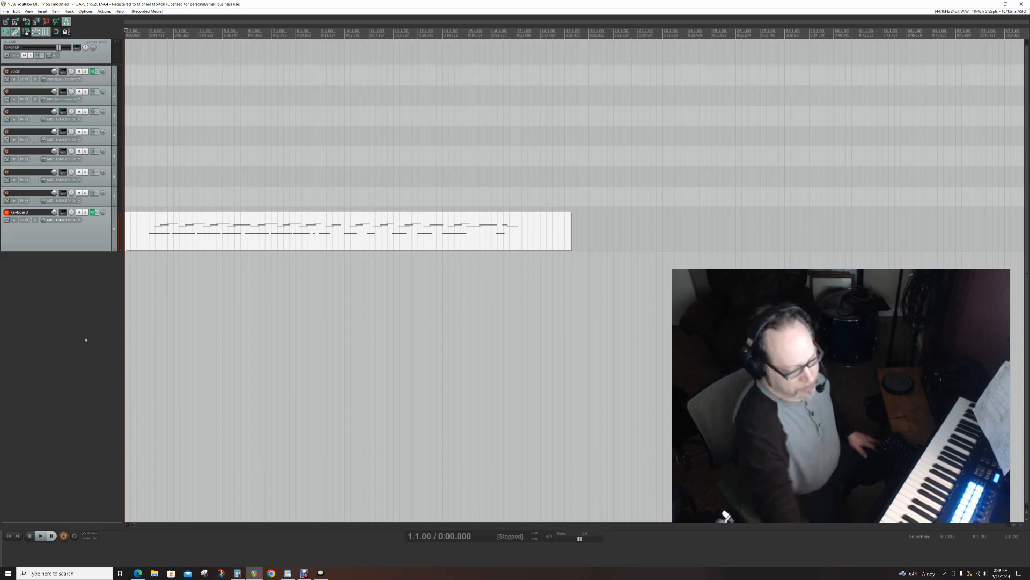
{"action": "key", "text": "ctrl+shift+z"}
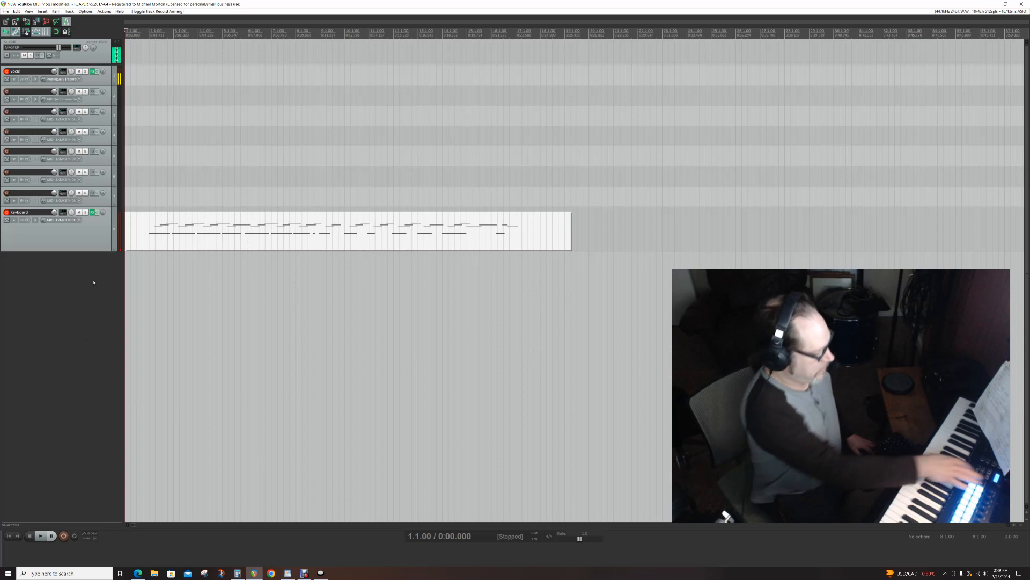
- Step the track selection down to the Keyboard track
{"action": "key", "text": "Down"}
{"action": "key", "text": "Down"}
{"action": "key", "text": "Down"}
{"action": "key", "text": "Down"}
{"action": "key", "text": "Down"}
{"action": "key", "text": "Down"}
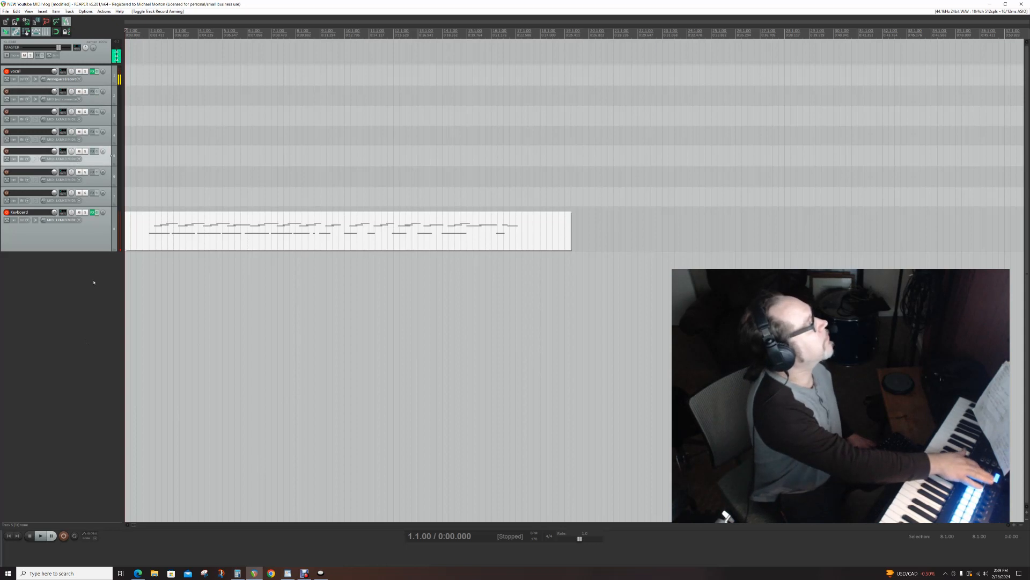
{"action": "key", "text": "Down"}
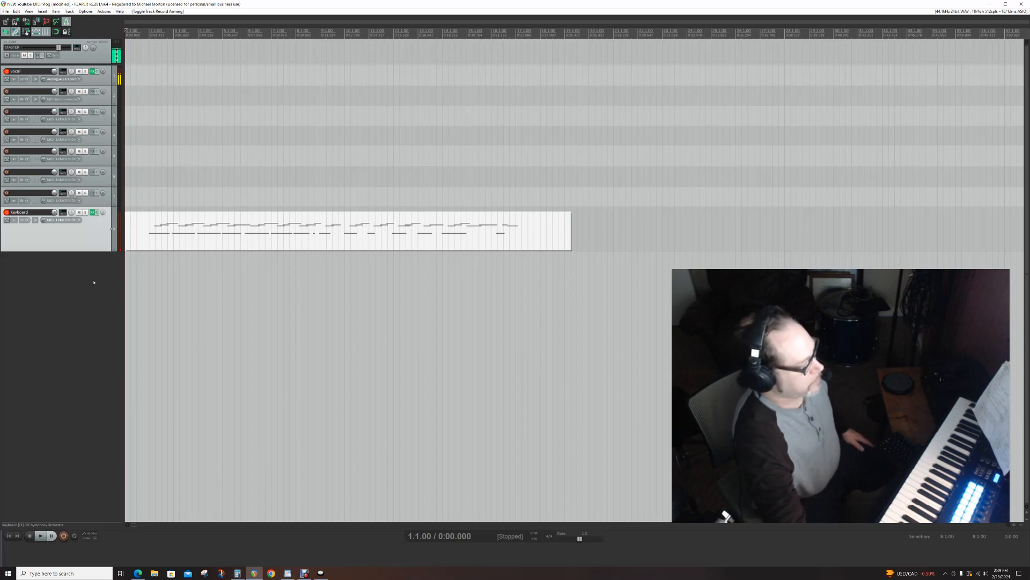
- Open the Keyboard item's inline MIDI editor, enlarge the track to view it, and return to the normal item view with a reduced track height
{"action": "key", "text": "e"}
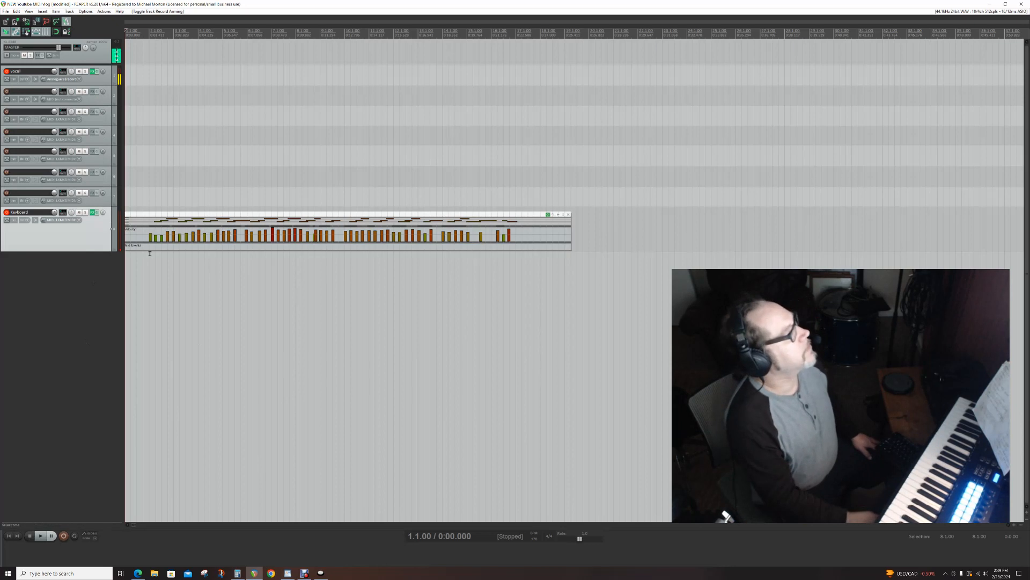
{"action": "left_click", "coordinate": [132, 256]}
{"action": "left_click_drag", "start_coordinate": [86, 251], "coordinate": [76, 302]}
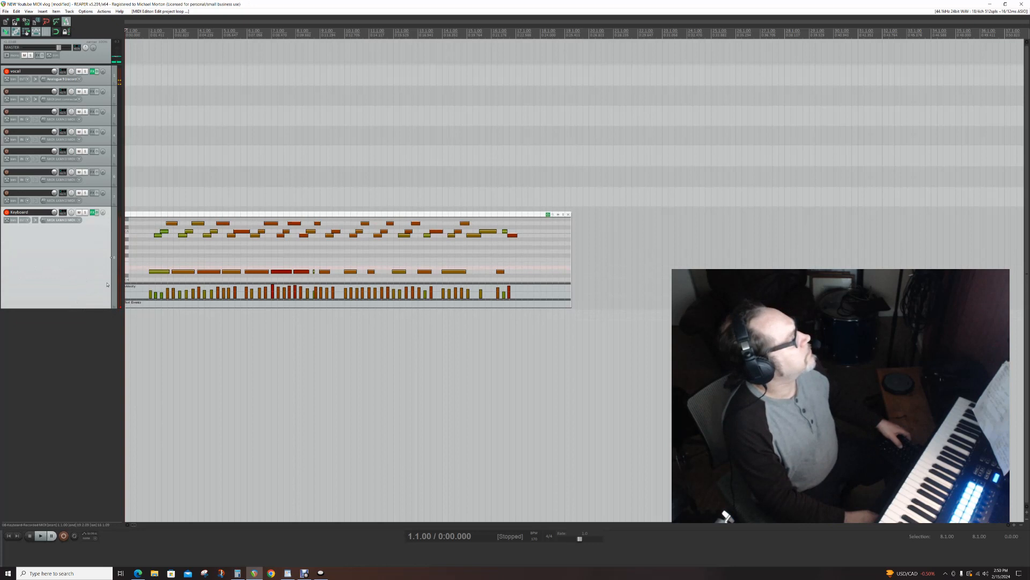
{"action": "key", "text": "ctrl+z"}
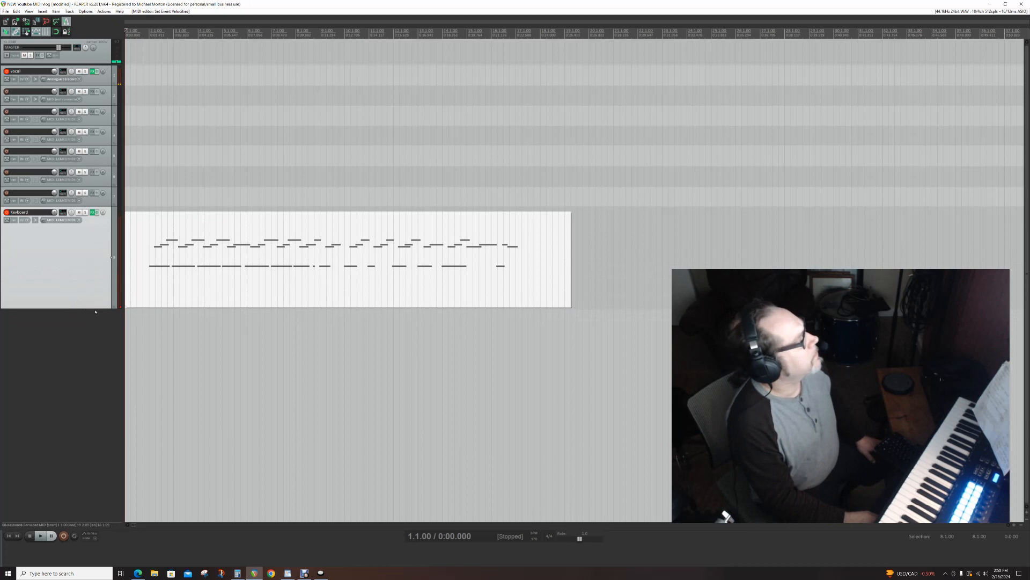
{"action": "left_click_drag", "start_coordinate": [91, 308], "coordinate": [81, 244]}
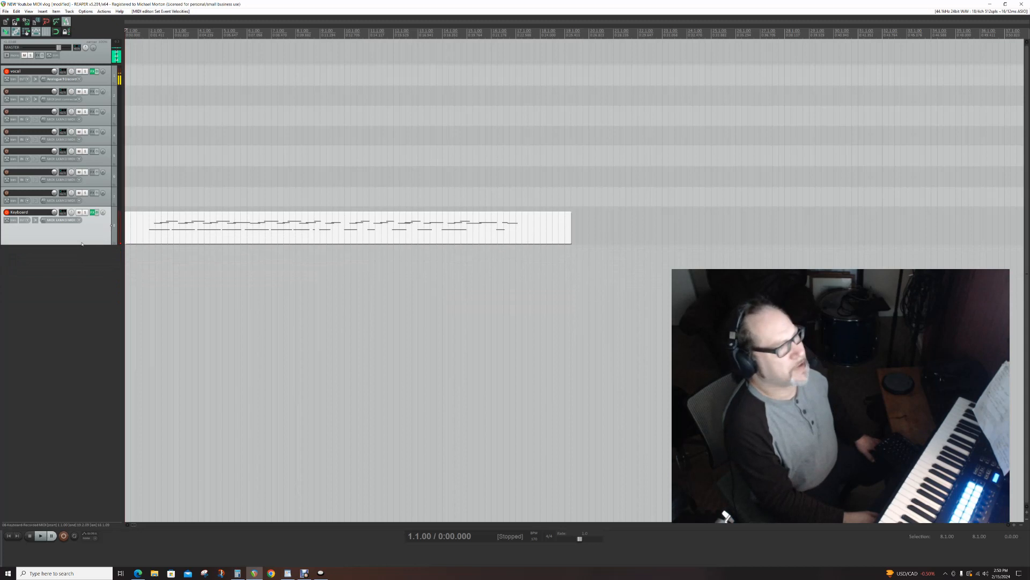
- Step the edit cursor forward and back along the timeline to 9.4.00 and split the Keyboard item there
{"action": "key", "text": "Right"}
{"action": "key", "text": "Right"}
{"action": "key", "text": "Right"}
{"action": "key", "text": "Right"}
{"action": "key", "text": "Right"}
{"action": "key", "text": "Right"}
{"action": "key", "text": "Right"}
{"action": "key", "text": "Right"}
{"action": "key", "text": "Right"}
{"action": "key", "text": "Right"}
{"action": "key", "text": "Right"}
{"action": "key", "text": "Right"}
{"action": "key", "text": "Right"}
{"action": "key", "text": "Right"}
{"action": "key", "text": "Right"}
{"action": "key", "text": "Right"}
{"action": "key", "text": "Right"}
{"action": "key", "text": "Right"}
{"action": "key", "text": "Right"}
{"action": "key", "text": "Right"}
{"action": "key", "text": "Right"}
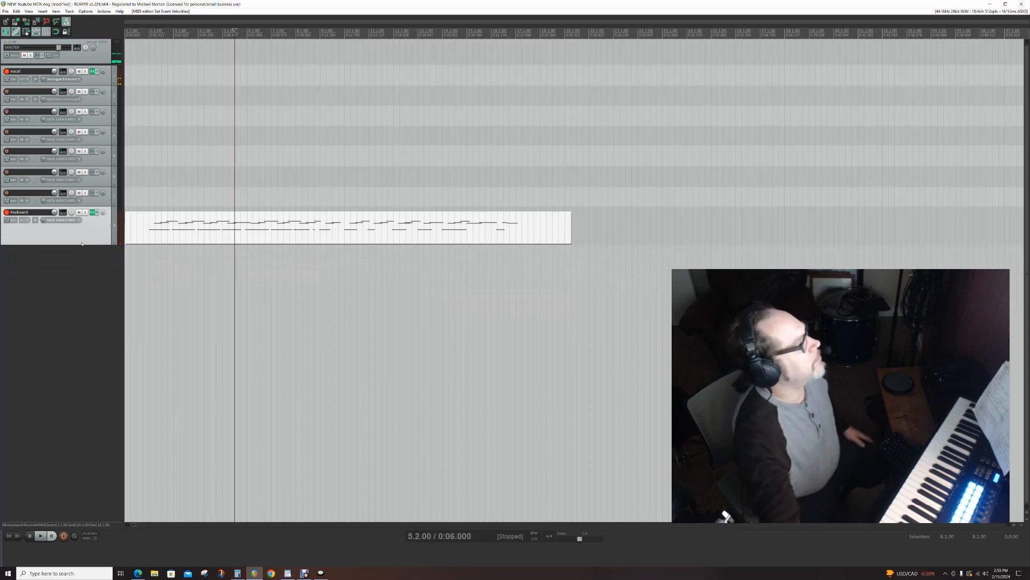
{"action": "key", "text": "Right"}
{"action": "key", "text": "Right"}
{"action": "key", "text": "Right"}
{"action": "key", "text": "Right"}
{"action": "key", "text": "Right"}
{"action": "key", "text": "Right"}
{"action": "key", "text": "Right"}
{"action": "key", "text": "Right"}
{"action": "key", "text": "Right"}
{"action": "key", "text": "Right"}
{"action": "key", "text": "Right"}
{"action": "key", "text": "Right"}
{"action": "key", "text": "Right"}
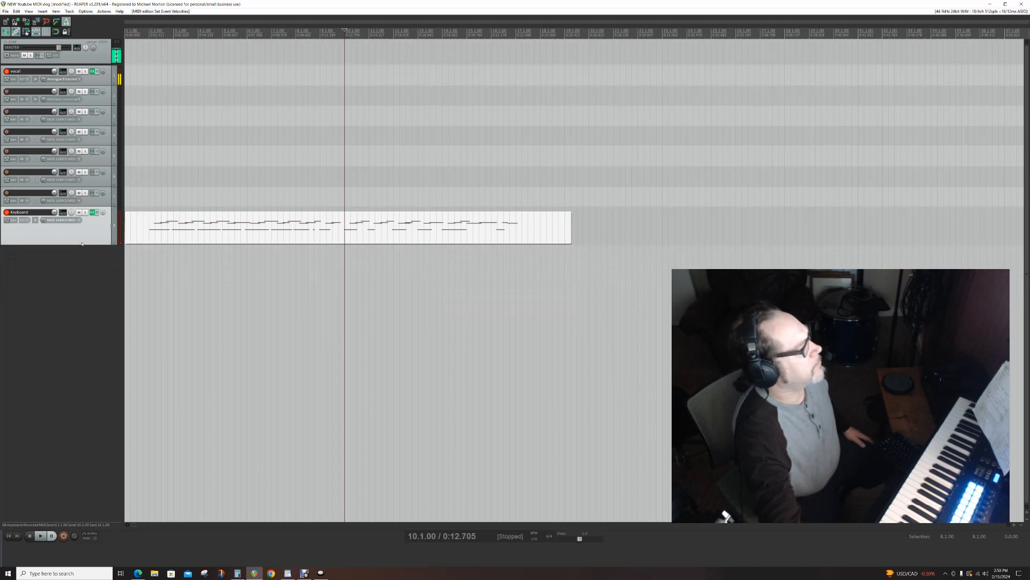
{"action": "key", "text": "Left"}
{"action": "key", "text": "Left"}
{"action": "key", "text": "Left"}
{"action": "key", "text": "Right"}
{"action": "key", "text": "Right"}
{"action": "key", "text": "Right"}
{"action": "key", "text": "Right"}
{"action": "key", "text": "Right"}
{"action": "key", "text": "Right"}
{"action": "key", "text": "Right"}
{"action": "key", "text": "Right"}
{"action": "key", "text": "Right"}
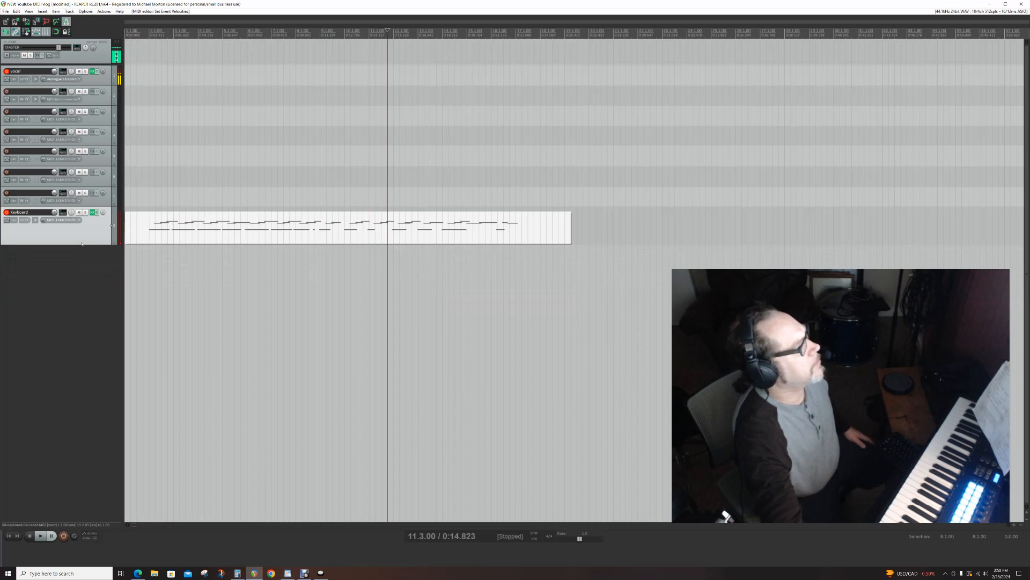
{"action": "key", "text": "Left"}
{"action": "key", "text": "Left"}
{"action": "key", "text": "Left"}
{"action": "key", "text": "Left"}
{"action": "key", "text": "Left"}
{"action": "key", "text": "Left"}
{"action": "key", "text": "Left"}
{"action": "key", "text": "Left"}
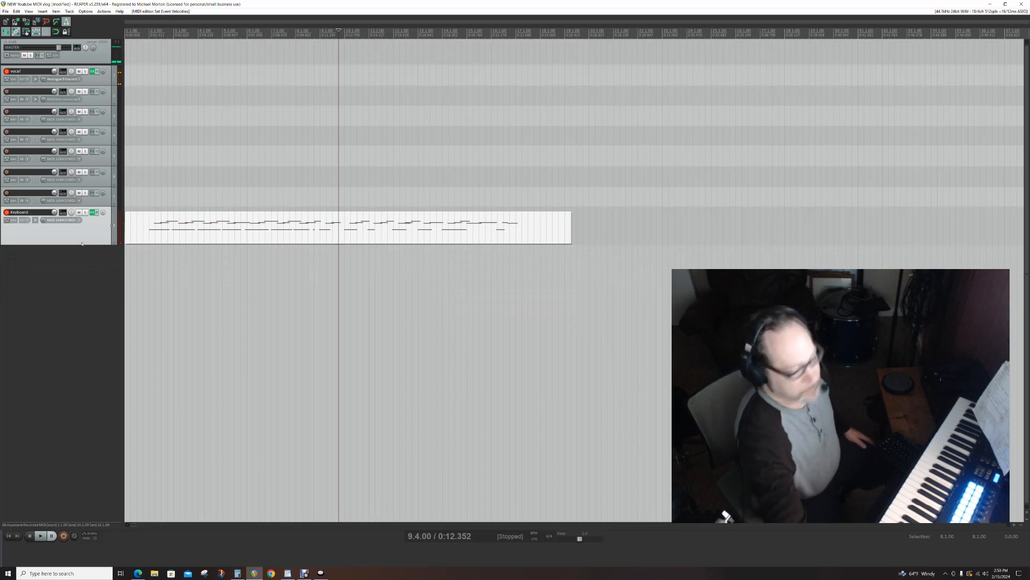
{"action": "key", "text": "s"}
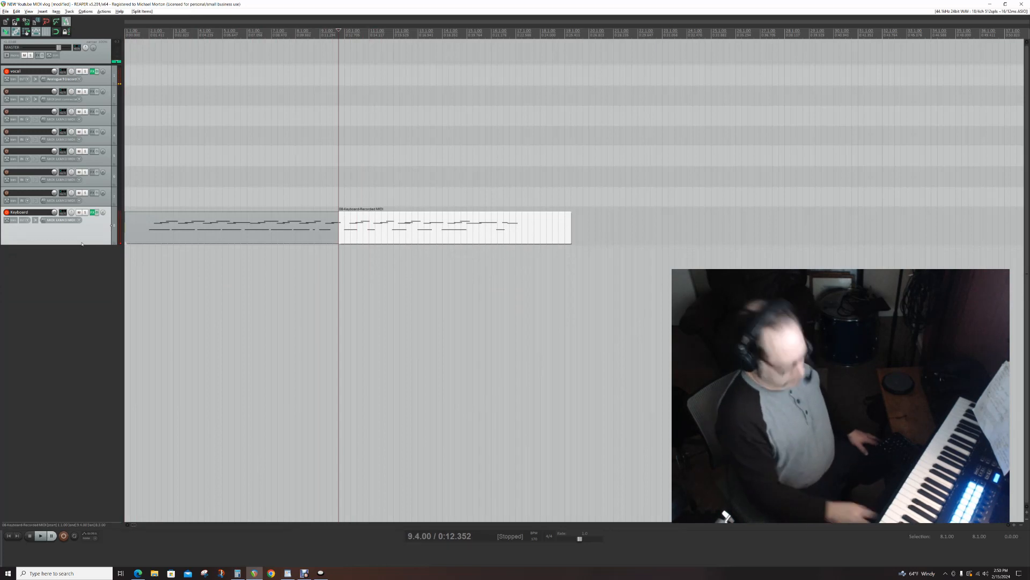
- Step the edit cursor to 11.2.00 and nudge the second part of the split Keyboard item slightly later
{"action": "key", "text": "Right"}
{"action": "key", "text": "Right"}
{"action": "key", "text": "Right"}
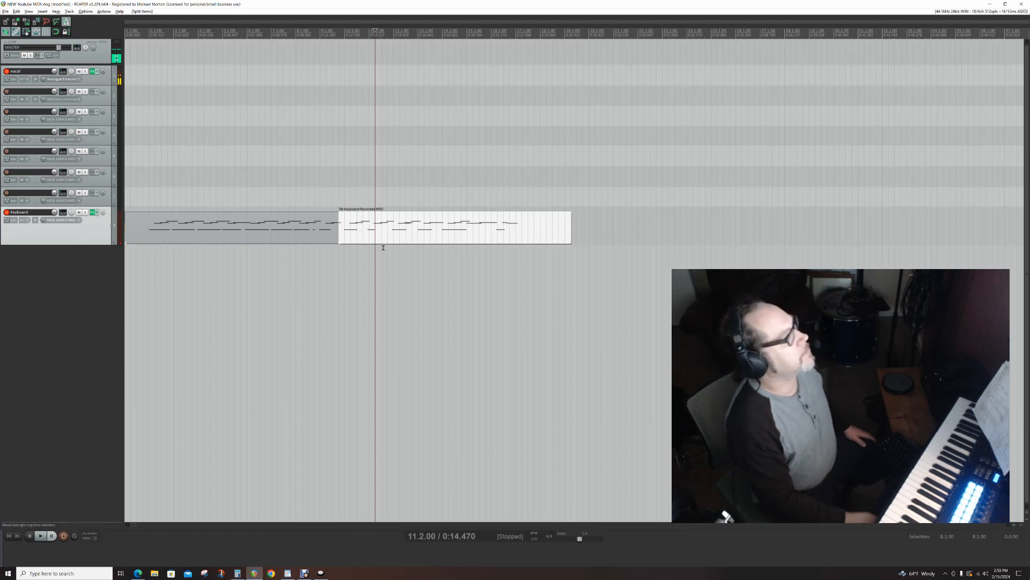
{"action": "mouse_move", "coordinate": [375, 232]}
{"action": "left_mouse_down"}
{"action": "mouse_move", "coordinate": [419, 234]}
{"action": "mouse_move", "coordinate": [365, 230]}
{"action": "mouse_move", "coordinate": [375, 232]}
{"action": "left_mouse_up"}
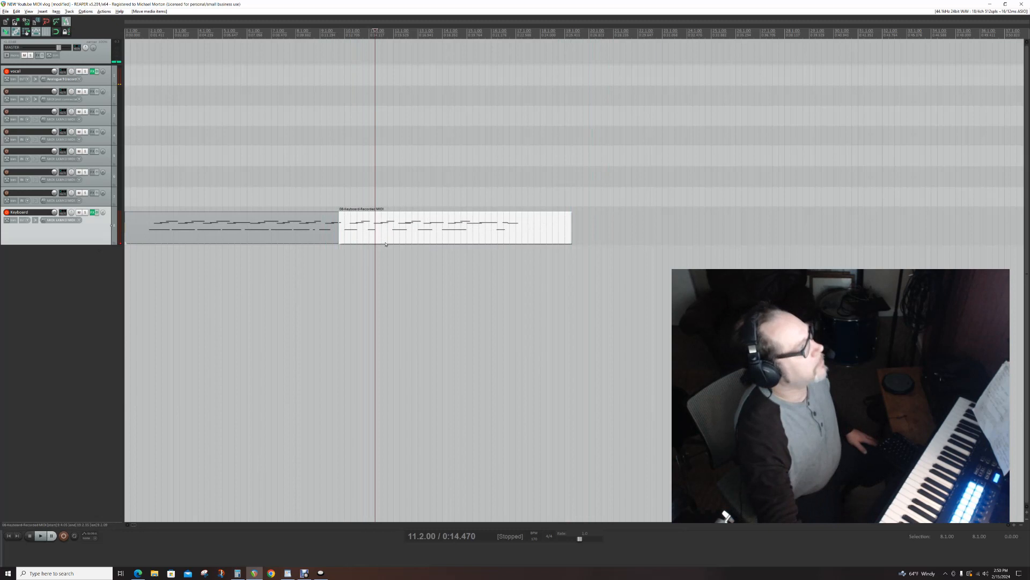
- Undo and redo the item move and the split several times, ending with both undone
{"action": "key", "text": "ctrl+z"}
{"action": "key", "text": "ctrl+shift+z"}
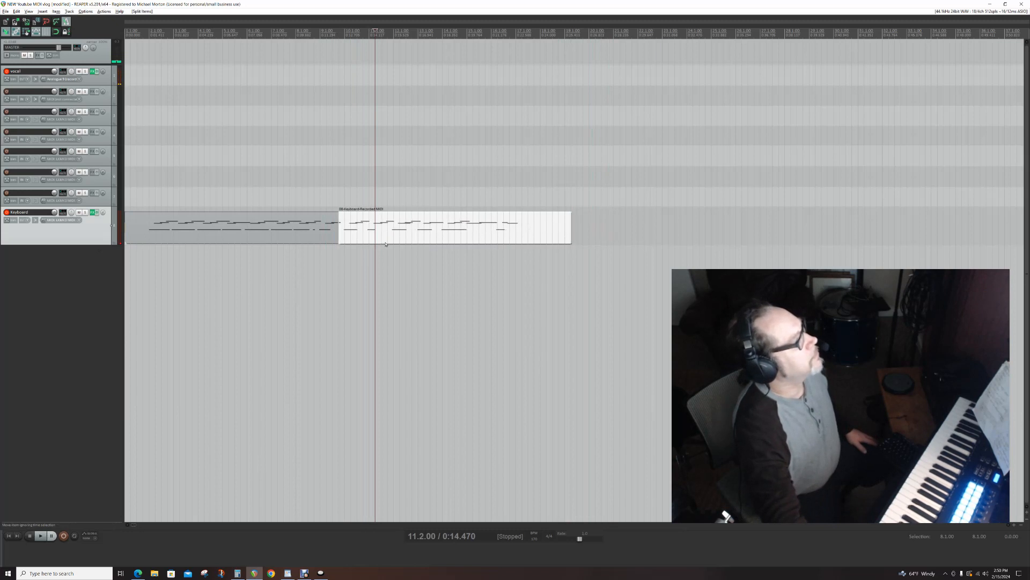
{"action": "key", "text": "ctrl+z"}
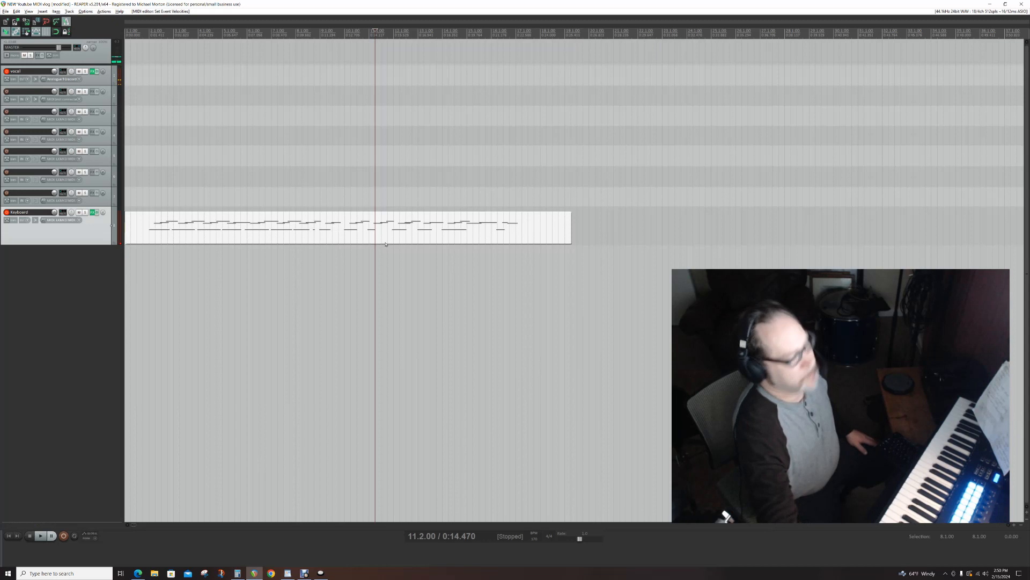
{"action": "key", "text": "ctrl+shift+z"}
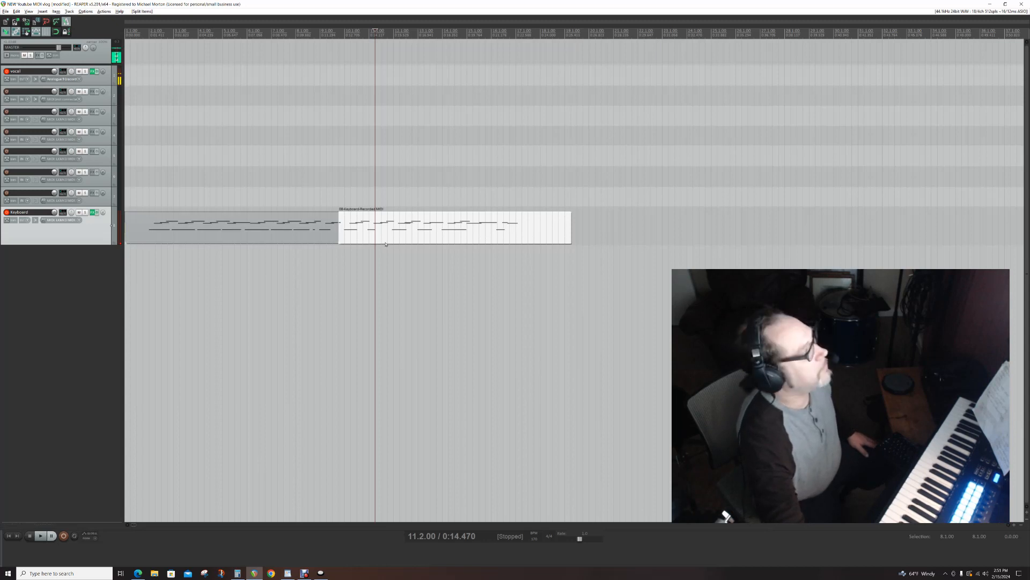
{"action": "key", "text": "ctrl+shift+z"}
{"action": "key", "text": "ctrl+z"}
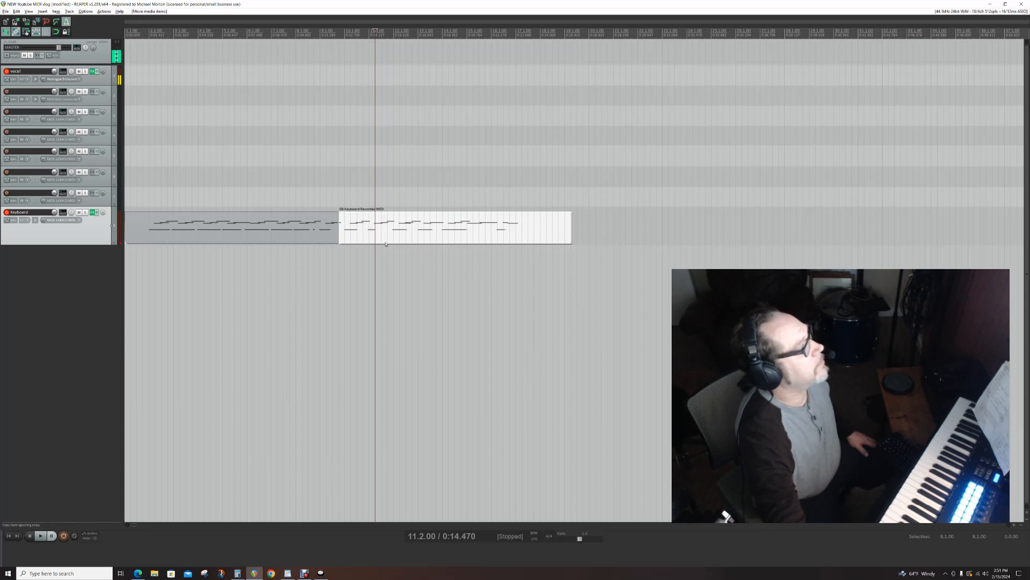
{"action": "key", "text": "ctrl+shift+z"}
{"action": "key", "text": "ctrl+z"}
{"action": "key", "text": "ctrl+z"}
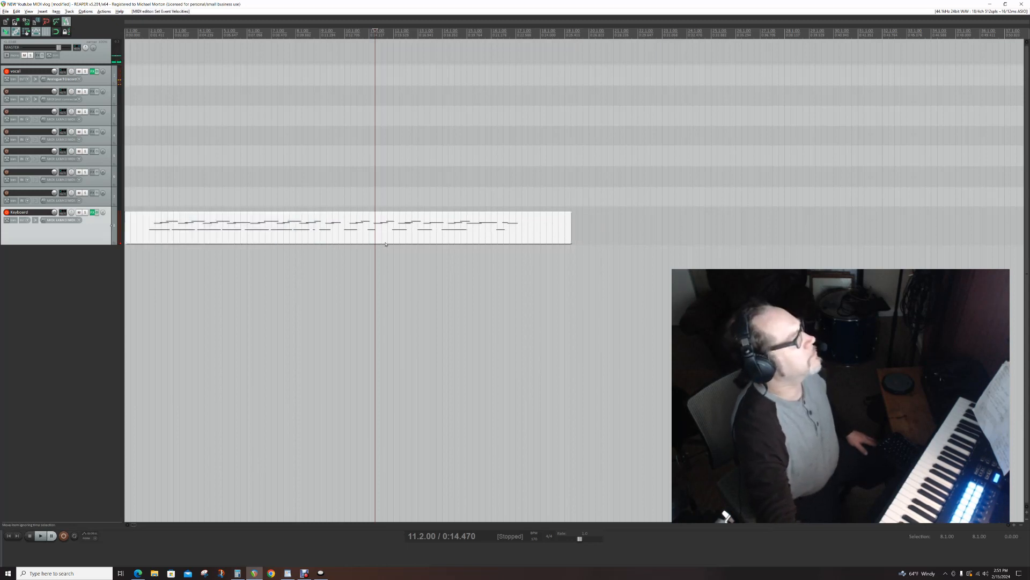
- Step the edit cursor back along the timeline to 7.1.00
{"action": "key", "text": "Left"}
{"action": "key", "text": "Left"}
{"action": "key", "text": "Left"}
{"action": "key", "text": "Left"}
{"action": "key", "text": "Left"}
{"action": "key", "text": "Left"}
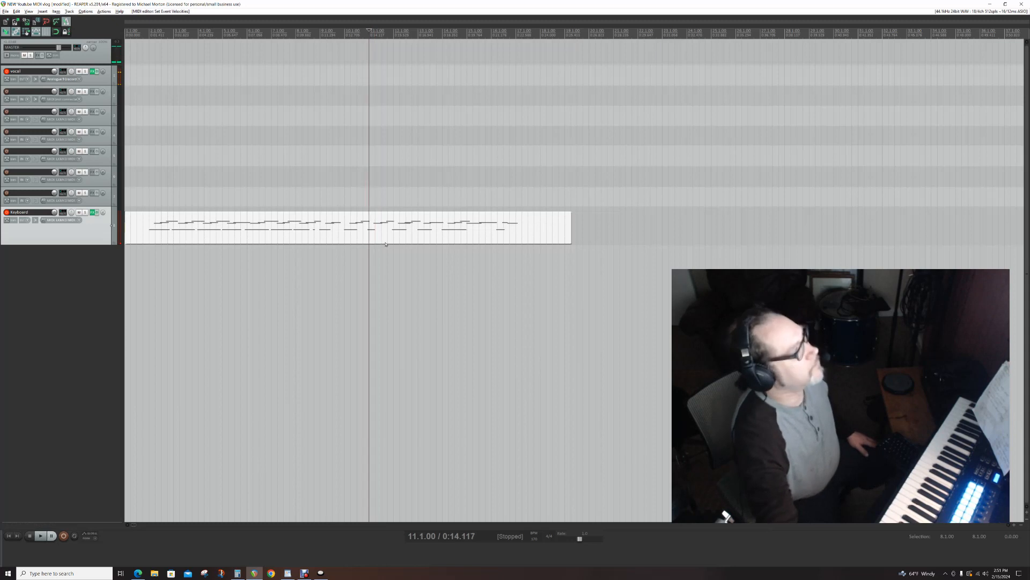
{"action": "key", "text": "Left"}
{"action": "key", "text": "Left"}
{"action": "key", "text": "Left"}
{"action": "key", "text": "Left"}
{"action": "key", "text": "Left"}
{"action": "key", "text": "Left"}
{"action": "key", "text": "Left"}
{"action": "key", "text": "Left"}
{"action": "key", "text": "Left"}
{"action": "key", "text": "Left"}
{"action": "key", "text": "Left"}
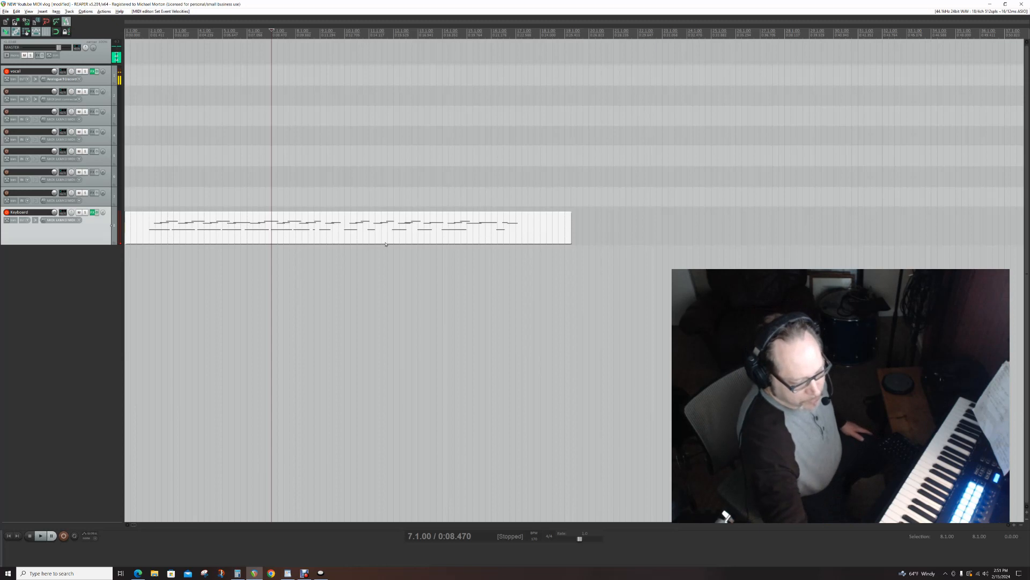
- Add a new track below the Keyboard track and undo the addition
{"action": "key", "text": "ctrl+t"}
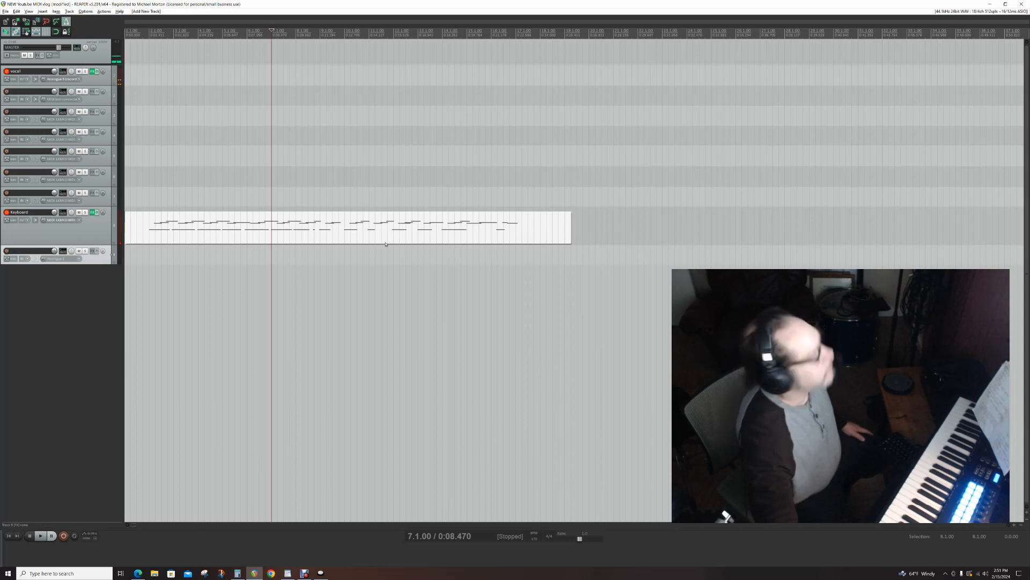
{"action": "key", "text": "ctrl+z"}
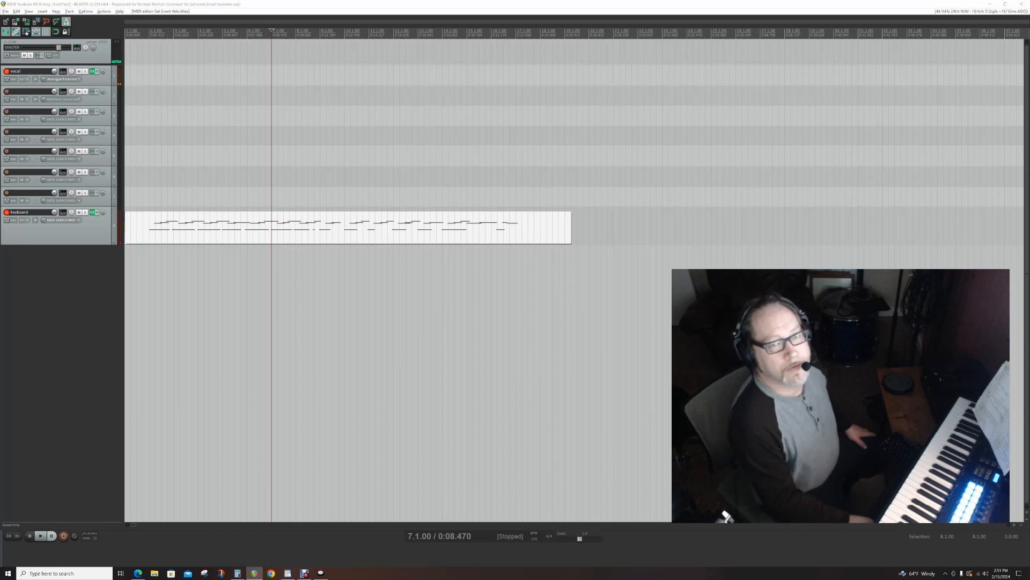
- Open the FX windows of the vocal and Keyboard tracks, reposition the Keyboard one, close both, and bring them back
{"action": "left_click", "coordinate": [92, 72]}
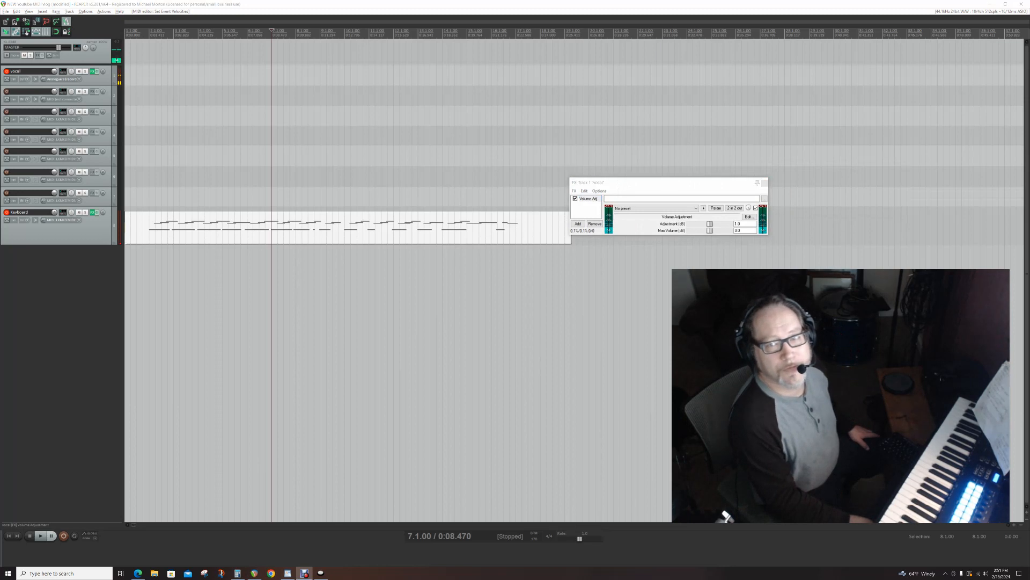
{"action": "left_click_drag", "start_coordinate": [853, 185], "coordinate": [665, 267]}
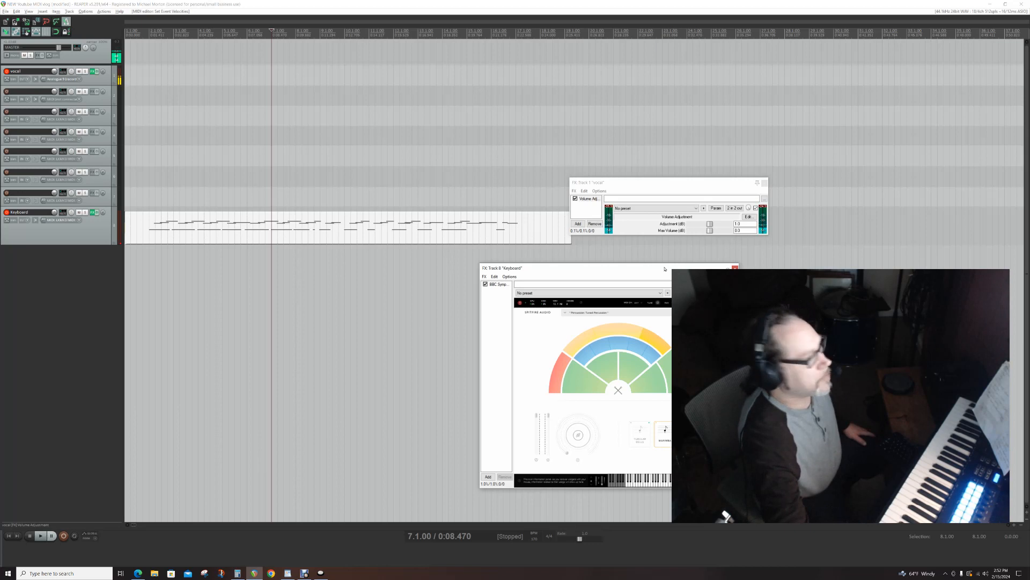
{"action": "key", "text": "Escape"}
{"action": "key", "text": "Escape"}
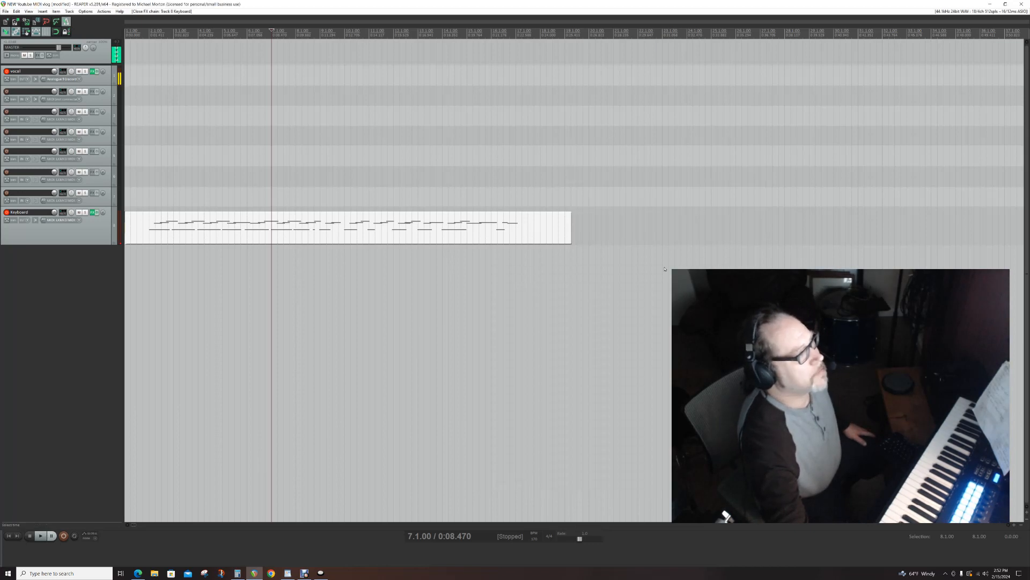
{"action": "key", "text": "ctrl+z"}
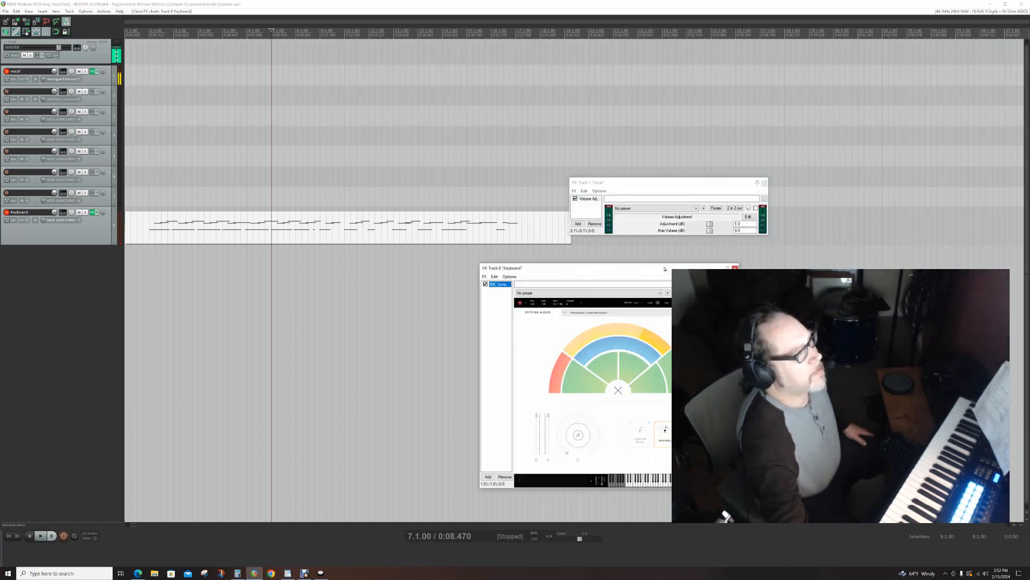
- Close the vocal and Keyboard FX windows, bring them back, and move both off the arrange view
{"action": "key", "text": "Escape"}
{"action": "key", "text": "Escape"}
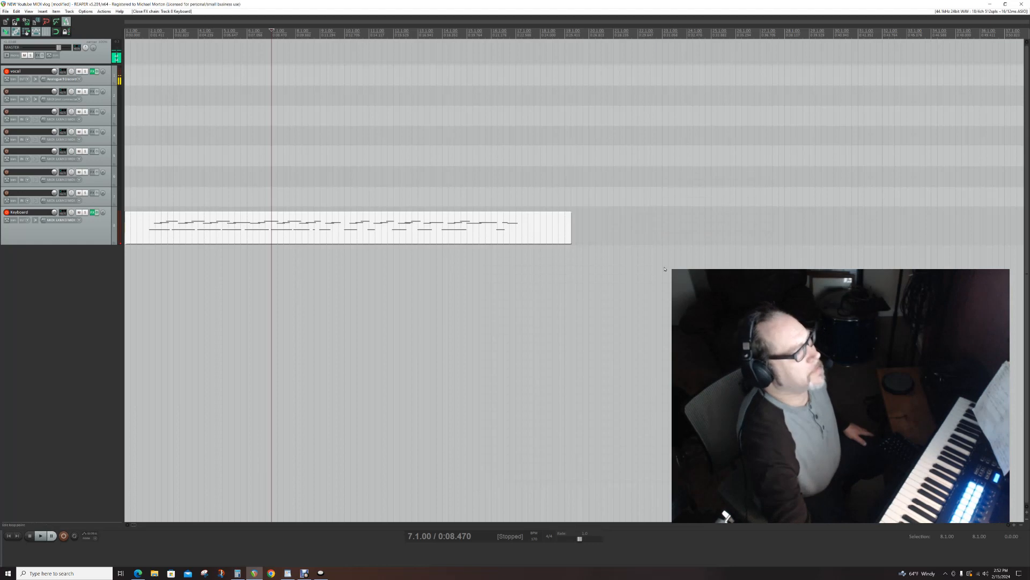
{"action": "key", "text": "ctrl+z"}
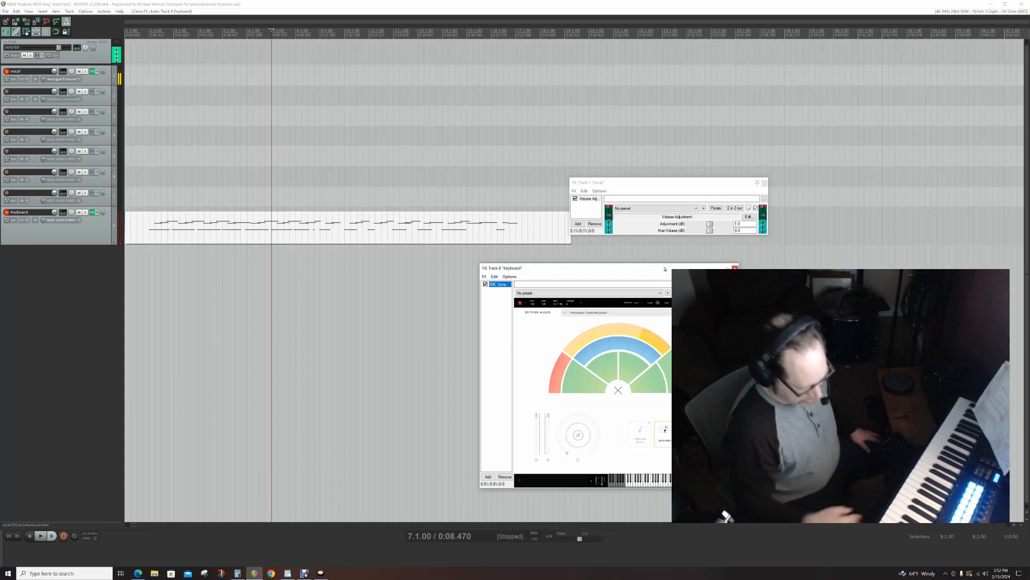
{"action": "left_click_drag", "start_coordinate": [603, 272], "coordinate": [1028, 234]}
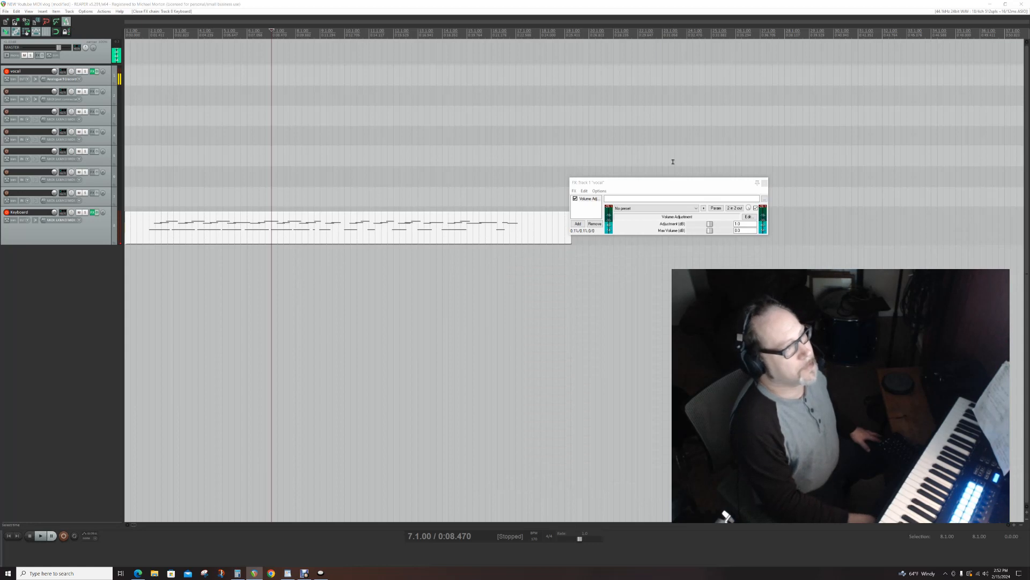
{"action": "left_click_drag", "start_coordinate": [636, 184], "coordinate": [1028, 214]}
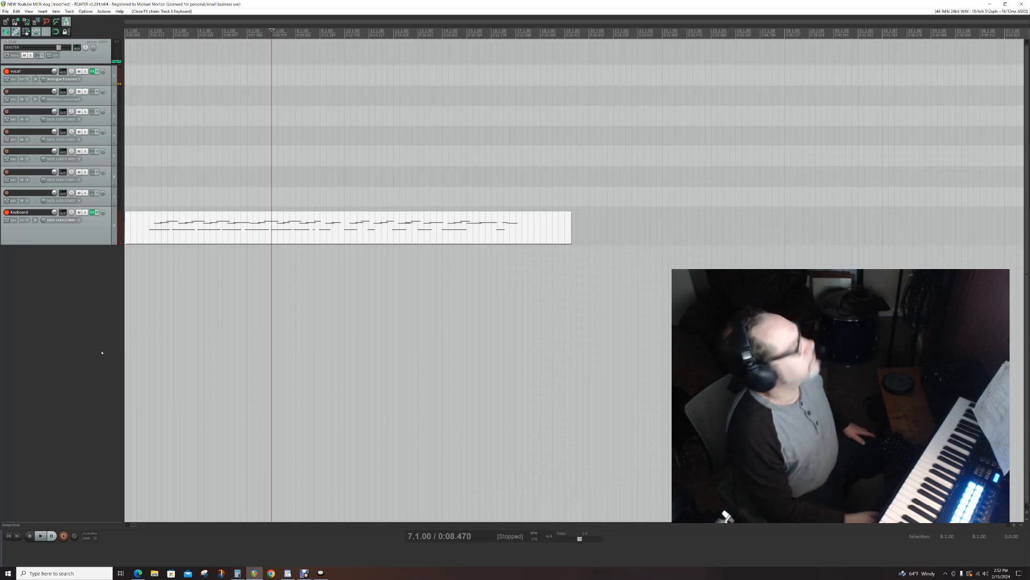
- Move the edit cursor to 6.4.00 and add a project marker there
{"action": "key", "text": "Page_Up"}
{"action": "key", "text": "Page_Up"}
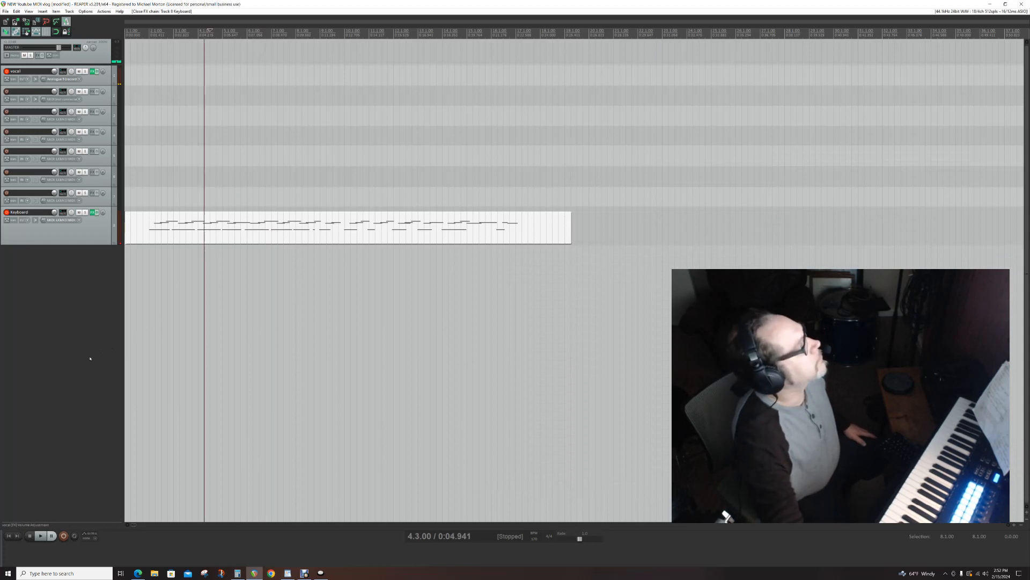
{"action": "key", "text": "Right"}
{"action": "key", "text": "Right"}
{"action": "key", "text": "Right"}
{"action": "key", "text": "Right"}
{"action": "key", "text": "Right"}
{"action": "key", "text": "Right"}
{"action": "key", "text": "Right"}
{"action": "key", "text": "Right"}
{"action": "key", "text": "Right"}
{"action": "key", "text": "Right"}
{"action": "key", "text": "Right"}
{"action": "key", "text": "Right"}
{"action": "key", "text": "Right"}
{"action": "key", "text": "Right"}
{"action": "key", "text": "Right"}
{"action": "key", "text": "Right"}
{"action": "key", "text": "Right"}
{"action": "key", "text": "Right"}
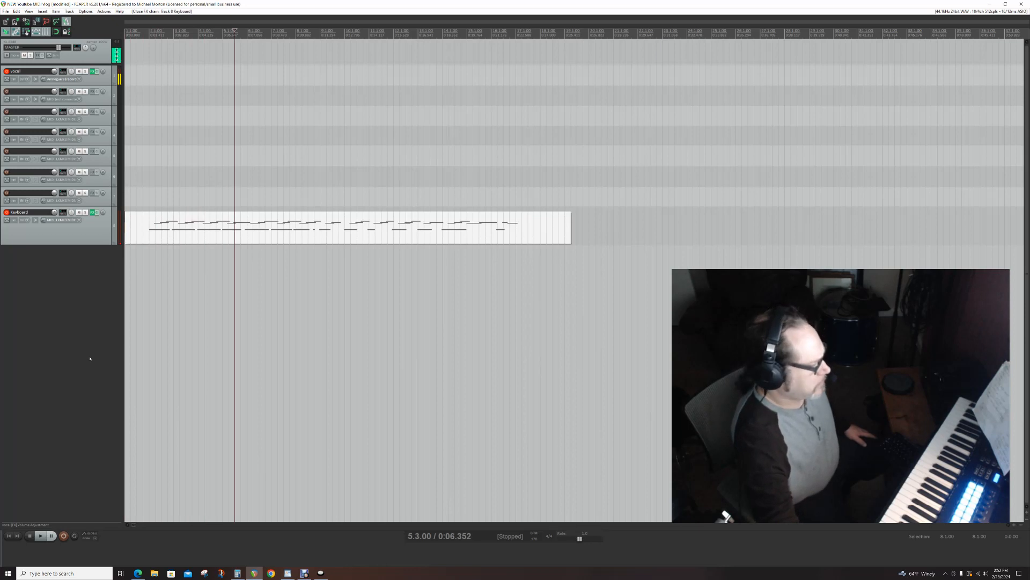
{"action": "key", "text": "Right"}
{"action": "key", "text": "Right"}
{"action": "key", "text": "Right"}
{"action": "key", "text": "Right"}
{"action": "key", "text": "Right"}
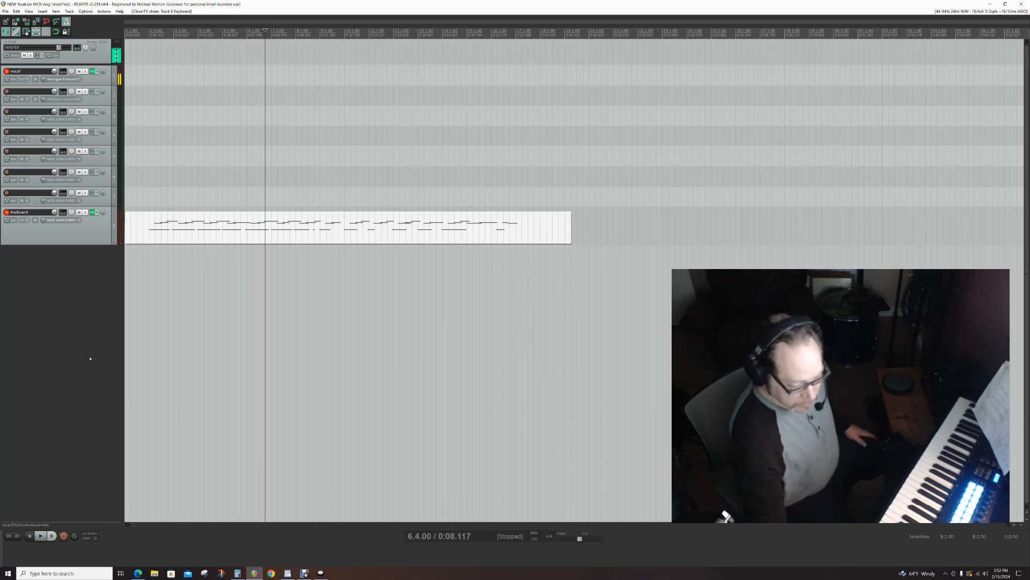
{"action": "key", "text": "m"}
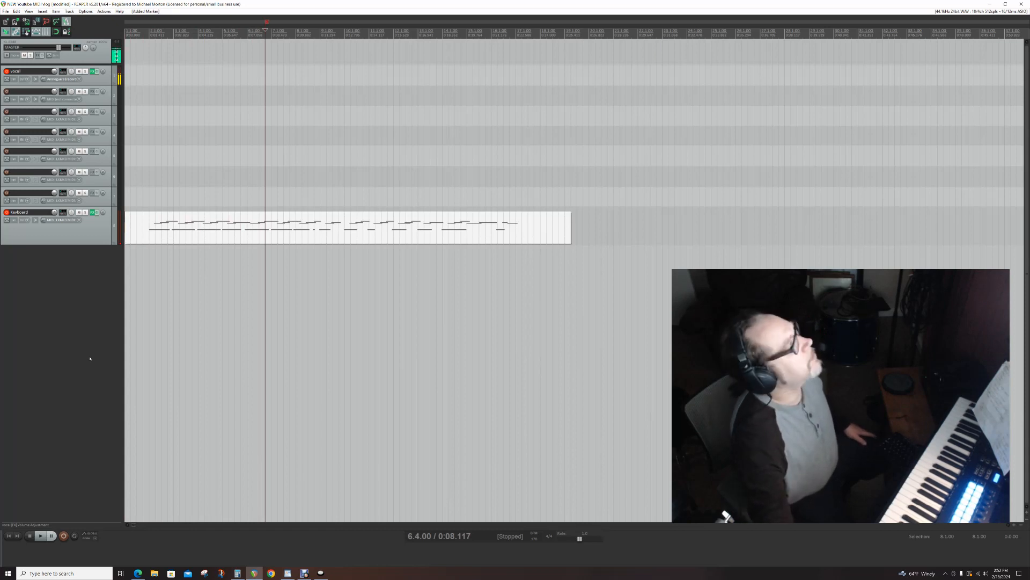
- Advance the edit cursor to 12.1.00 and add a second project marker
{"action": "key", "text": "Right"}
{"action": "key", "text": "Right"}
{"action": "key", "text": "Right"}
{"action": "key", "text": "Right"}
{"action": "key", "text": "Right"}
{"action": "key", "text": "Right"}
{"action": "key", "text": "Right"}
{"action": "key", "text": "Right"}
{"action": "key", "text": "Right"}
{"action": "key", "text": "Right"}
{"action": "key", "text": "Right"}
{"action": "key", "text": "Right"}
{"action": "key", "text": "Right"}
{"action": "key", "text": "Right"}
{"action": "key", "text": "Right"}
{"action": "key", "text": "Right"}
{"action": "key", "text": "Right"}
{"action": "key", "text": "Right"}
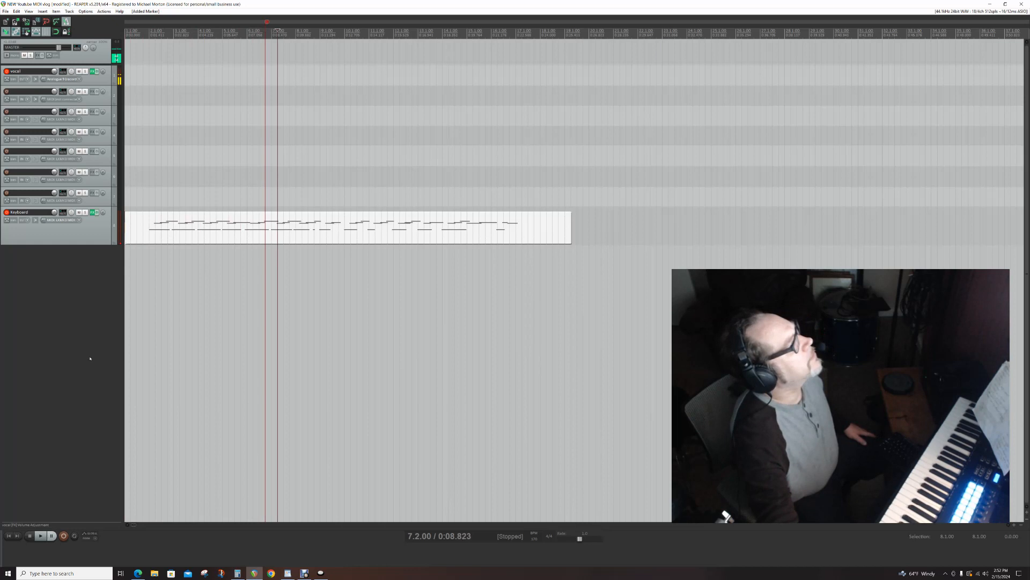
{"action": "key", "text": "Right"}
{"action": "key", "text": "Right"}
{"action": "key", "text": "Right"}
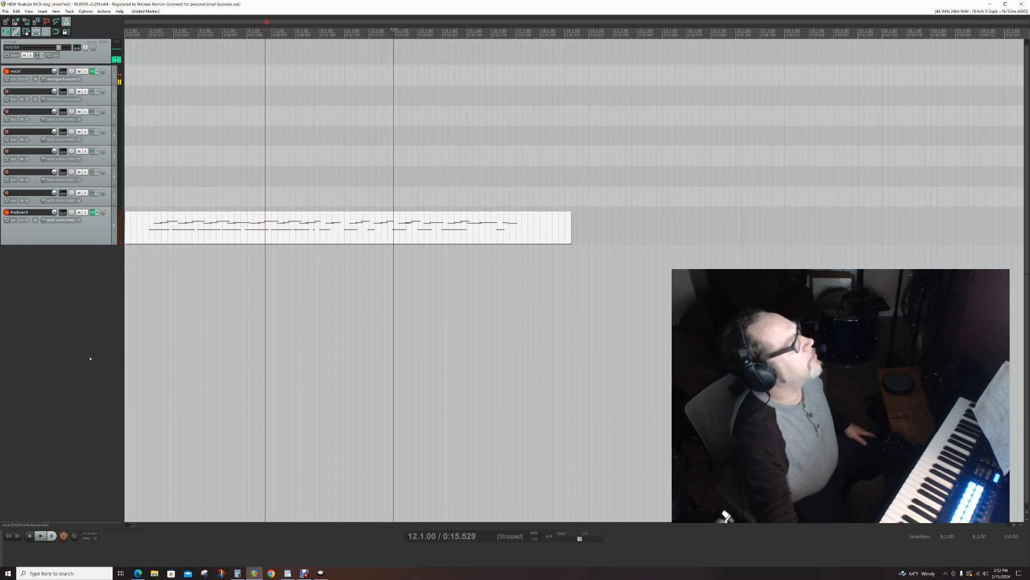
{"action": "key", "text": "m"}
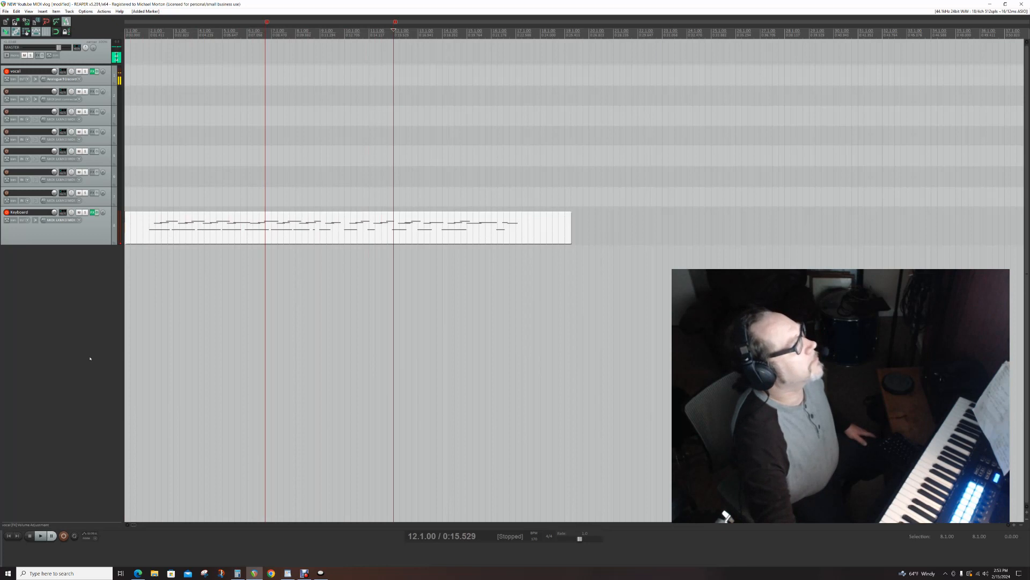
- Advance the edit cursor to 16.3.00 and add a third project marker
{"action": "key", "text": "Right"}
{"action": "key", "text": "Right"}
{"action": "key", "text": "Right"}
{"action": "key", "text": "Right"}
{"action": "key", "text": "Right"}
{"action": "key", "text": "Right"}
{"action": "key", "text": "Right"}
{"action": "key", "text": "Right"}
{"action": "key", "text": "Right"}
{"action": "key", "text": "Right"}
{"action": "key", "text": "Right"}
{"action": "key", "text": "Right"}
{"action": "key", "text": "Right"}
{"action": "key", "text": "Right"}
{"action": "key", "text": "Right"}
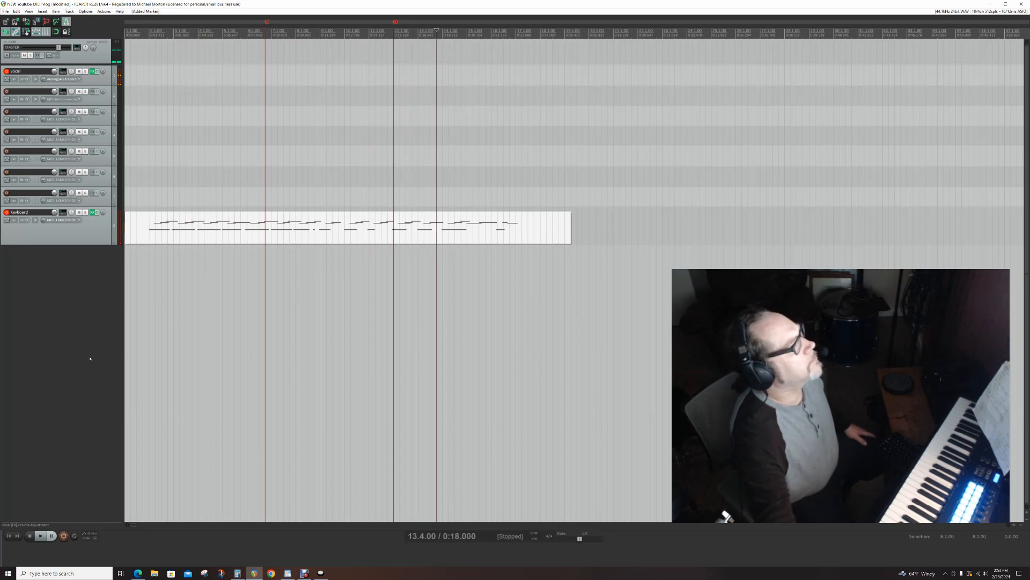
{"action": "key", "text": "Right"}
{"action": "key", "text": "Right"}
{"action": "key", "text": "Right"}
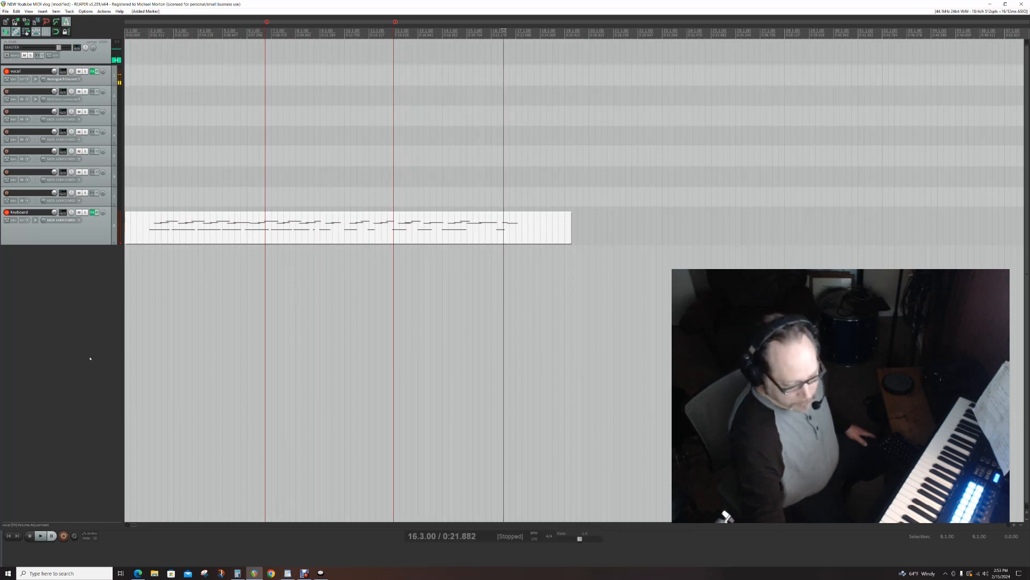
{"action": "key", "text": "m"}
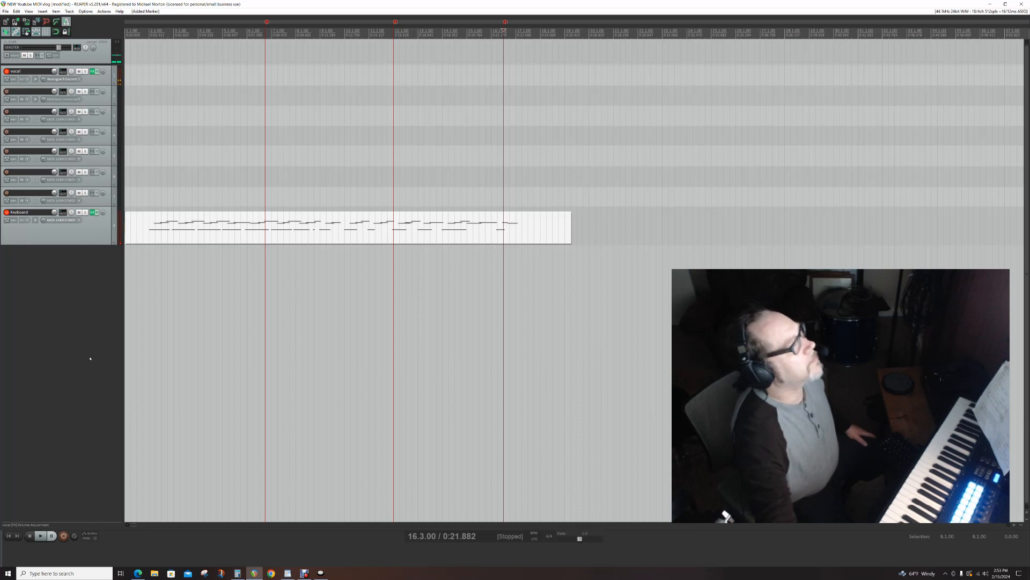
- Move the edit cursor on to 18.3.00 and undo all three project markers
{"action": "key", "text": "Right"}
{"action": "key", "text": "Right"}
{"action": "key", "text": "Right"}
{"action": "key", "text": "Right"}
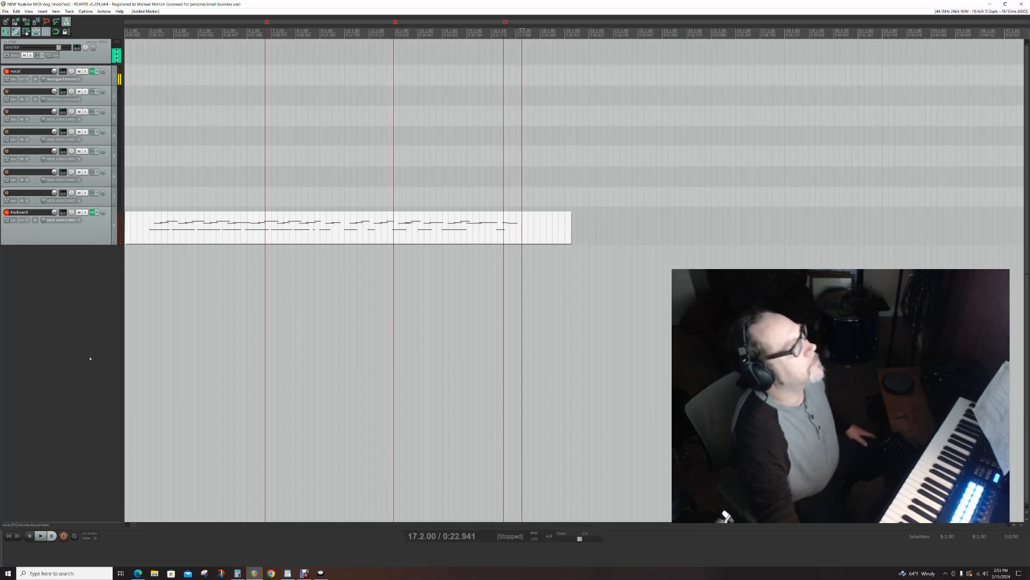
{"action": "key", "text": "Right"}
{"action": "key", "text": "Right"}
{"action": "key", "text": "Right"}
{"action": "key", "text": "Right"}
{"action": "key", "text": "Right"}
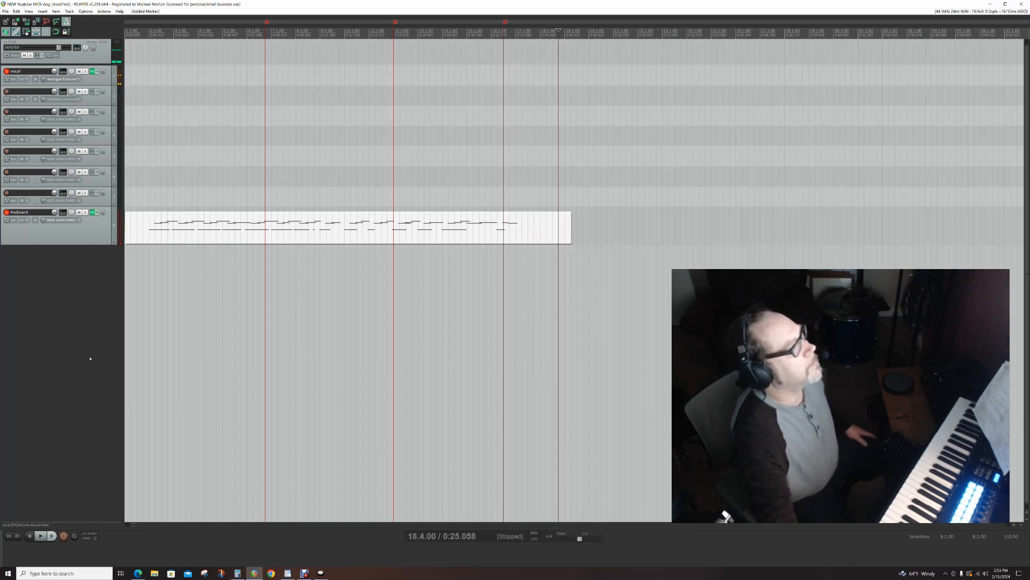
{"action": "key", "text": "Left"}
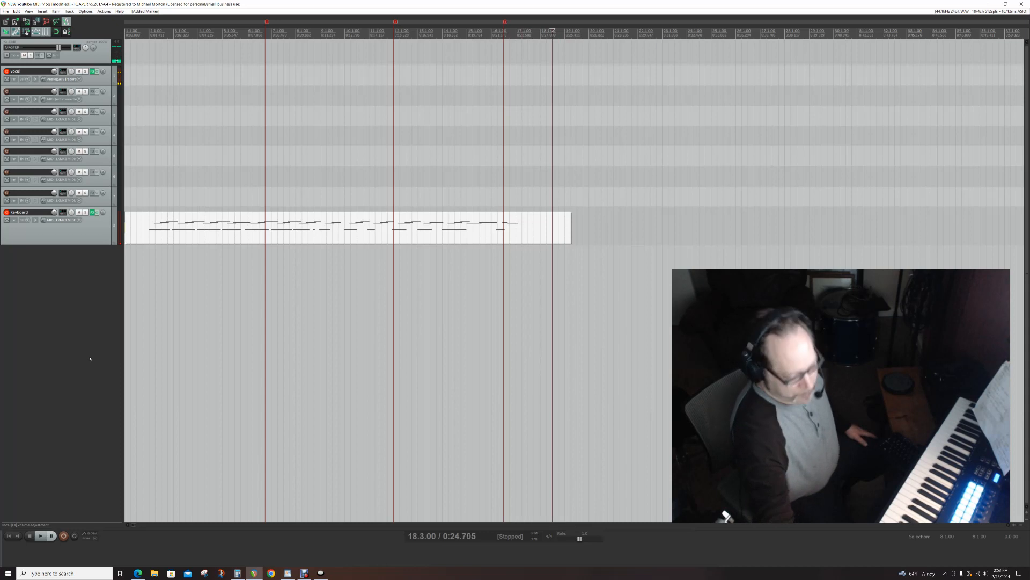
{"action": "key", "text": "ctrl+z"}
{"action": "key", "text": "ctrl+z"}
{"action": "key", "text": "ctrl+z"}
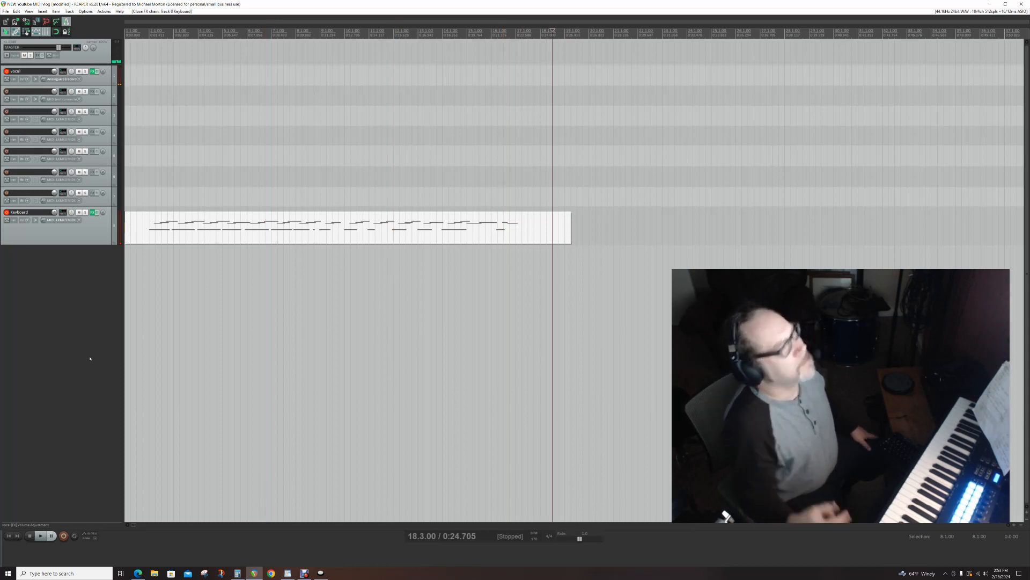
- Move the edit cursor back and forth to 13.3.00, open the tempo/time signature marker settings there, and dismiss them
{"action": "key", "text": "Left"}
{"action": "key", "text": "Left"}
{"action": "key", "text": "Left"}
{"action": "key", "text": "Left"}
{"action": "key", "text": "Left"}
{"action": "key", "text": "Left"}
{"action": "key", "text": "Left"}
{"action": "key", "text": "Left"}
{"action": "key", "text": "Left"}
{"action": "key", "text": "Left"}
{"action": "key", "text": "Left"}
{"action": "key", "text": "Left"}
{"action": "key", "text": "Left"}
{"action": "key", "text": "Left"}
{"action": "key", "text": "Left"}
{"action": "key", "text": "Left"}
{"action": "key", "text": "Left"}
{"action": "key", "text": "Left"}
{"action": "key", "text": "Left"}
{"action": "key", "text": "Left"}
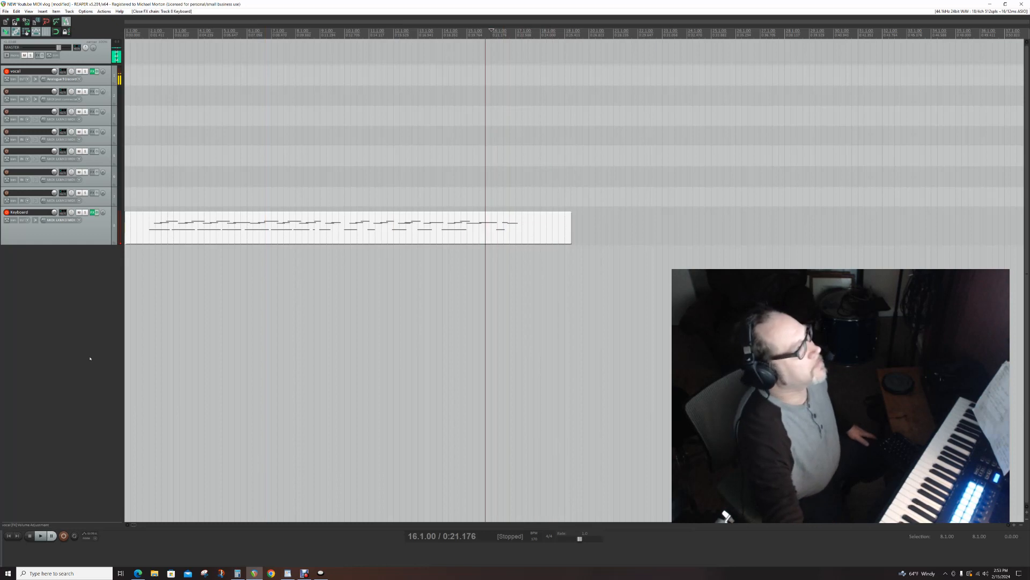
{"action": "key", "text": "Left"}
{"action": "key", "text": "Left"}
{"action": "key", "text": "Left"}
{"action": "key", "text": "Left"}
{"action": "key", "text": "Left"}
{"action": "key", "text": "Left"}
{"action": "key", "text": "Left"}
{"action": "key", "text": "Left"}
{"action": "key", "text": "Left"}
{"action": "key", "text": "Left"}
{"action": "key", "text": "Left"}
{"action": "key", "text": "Left"}
{"action": "key", "text": "Left"}
{"action": "key", "text": "Left"}
{"action": "key", "text": "Left"}
{"action": "key", "text": "Left"}
{"action": "key", "text": "Left"}
{"action": "key", "text": "Left"}
{"action": "key", "text": "Left"}
{"action": "key", "text": "Left"}
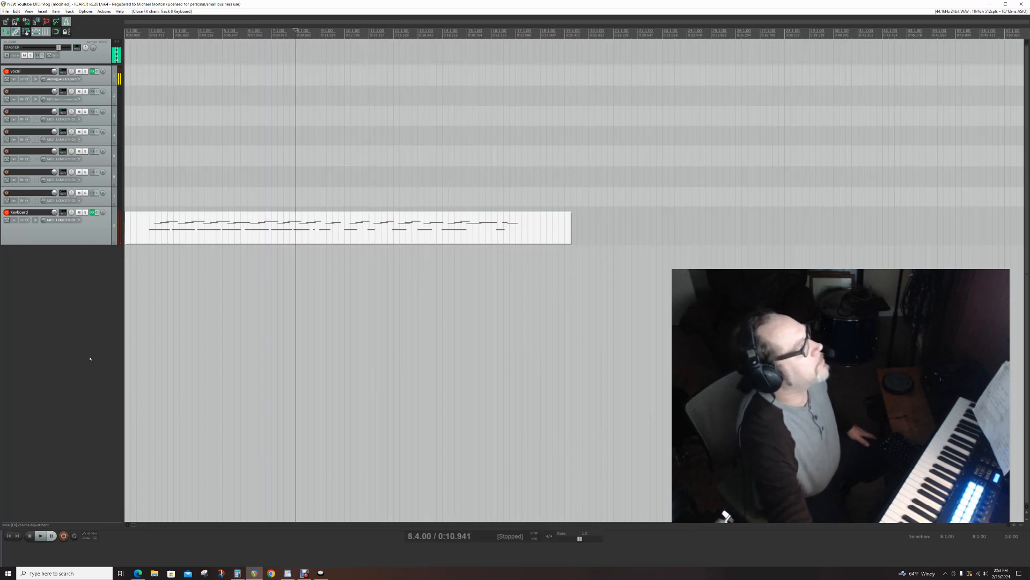
{"action": "key", "text": "Right"}
{"action": "key", "text": "Right"}
{"action": "key", "text": "Right"}
{"action": "key", "text": "Right"}
{"action": "key", "text": "Right"}
{"action": "key", "text": "Right"}
{"action": "key", "text": "Right"}
{"action": "key", "text": "Right"}
{"action": "key", "text": "Right"}
{"action": "key", "text": "Right"}
{"action": "key", "text": "Right"}
{"action": "key", "text": "Right"}
{"action": "key", "text": "Right"}
{"action": "key", "text": "Right"}
{"action": "key", "text": "Right"}
{"action": "key", "text": "Right"}
{"action": "key", "text": "Right"}
{"action": "key", "text": "Right"}
{"action": "key", "text": "Right"}
{"action": "key", "text": "Right"}
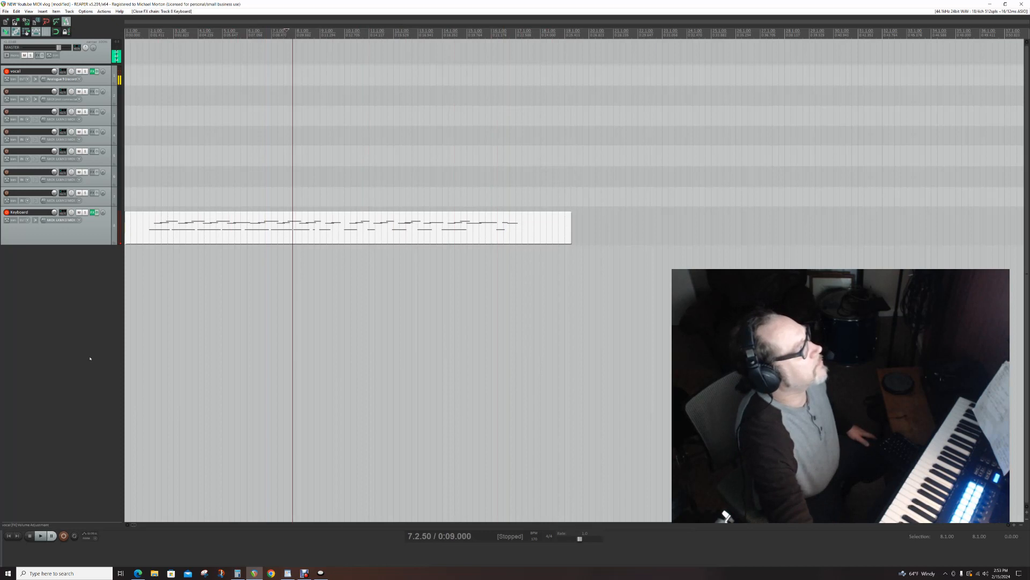
{"action": "key", "text": "Right"}
{"action": "key", "text": "Right"}
{"action": "key", "text": "Right"}
{"action": "key", "text": "Right"}
{"action": "key", "text": "Right"}
{"action": "key", "text": "Right"}
{"action": "key", "text": "Right"}
{"action": "key", "text": "Right"}
{"action": "key", "text": "Right"}
{"action": "key", "text": "Right"}
{"action": "key", "text": "shift+c"}
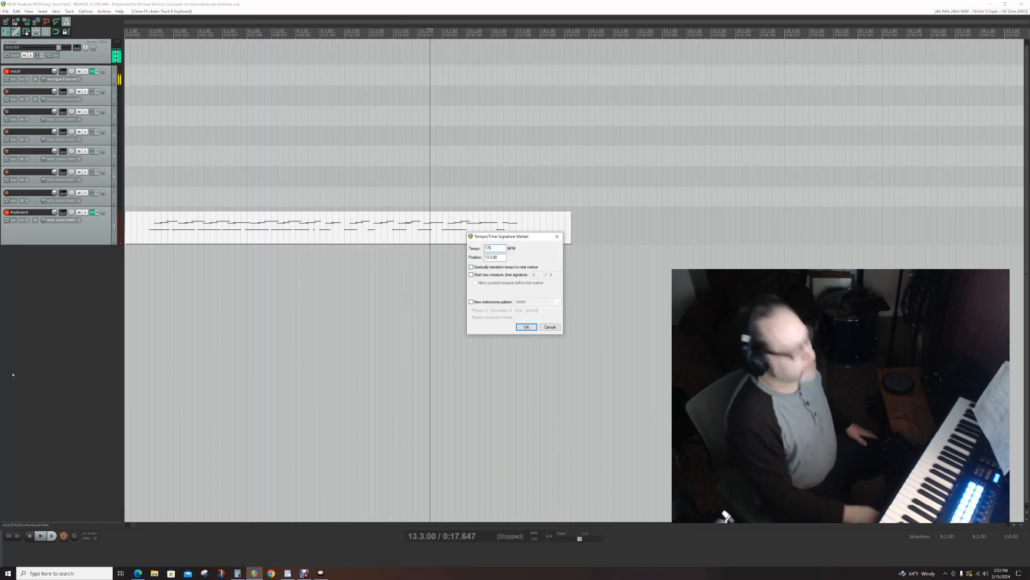
{"action": "left_click", "coordinate": [556, 237]}
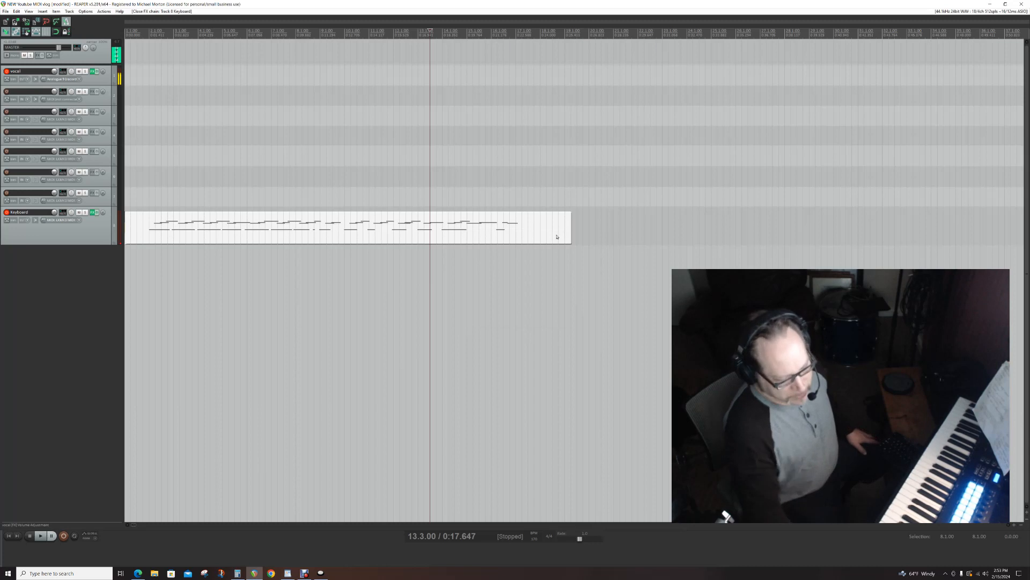
- Move the edit cursor back to 10.1.00 and add a tempo/time signature marker there with the offered settings
{"action": "key", "text": "Left"}
{"action": "key", "text": "Left"}
{"action": "key", "text": "Left"}
{"action": "key", "text": "Left"}
{"action": "key", "text": "Left"}
{"action": "key", "text": "Left"}
{"action": "key", "text": "Left"}
{"action": "key", "text": "Left"}
{"action": "key", "text": "Left"}
{"action": "key", "text": "Left"}
{"action": "key", "text": "Left"}
{"action": "key", "text": "Left"}
{"action": "key", "text": "Left"}
{"action": "key", "text": "Left"}
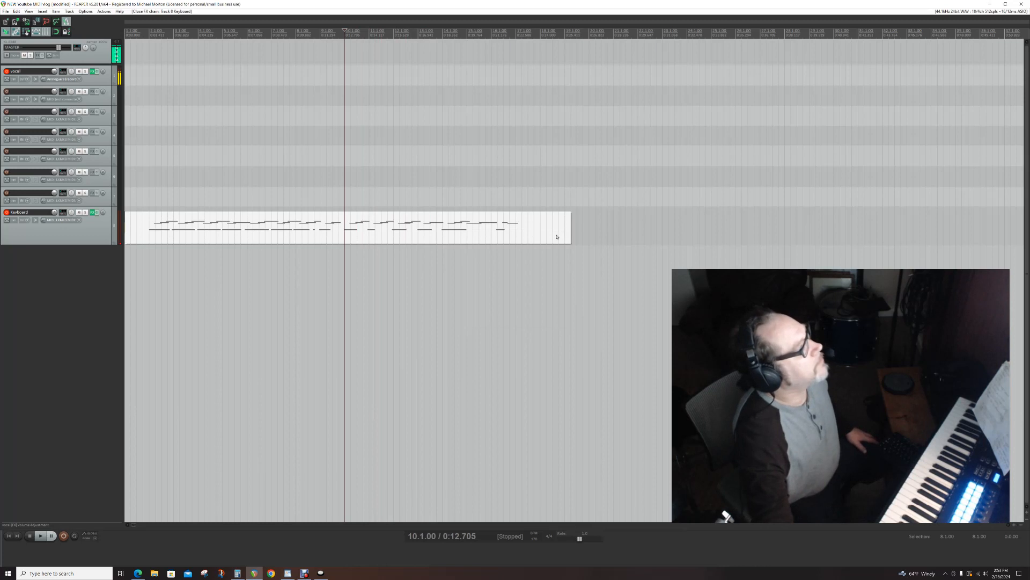
{"action": "key", "text": "shift+c"}
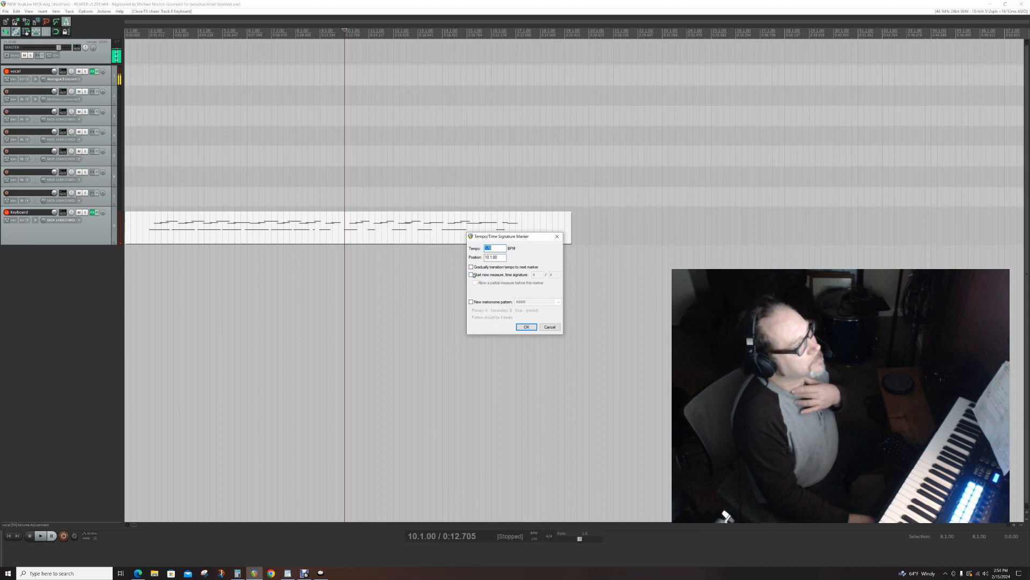
{"action": "left_click", "coordinate": [526, 327]}
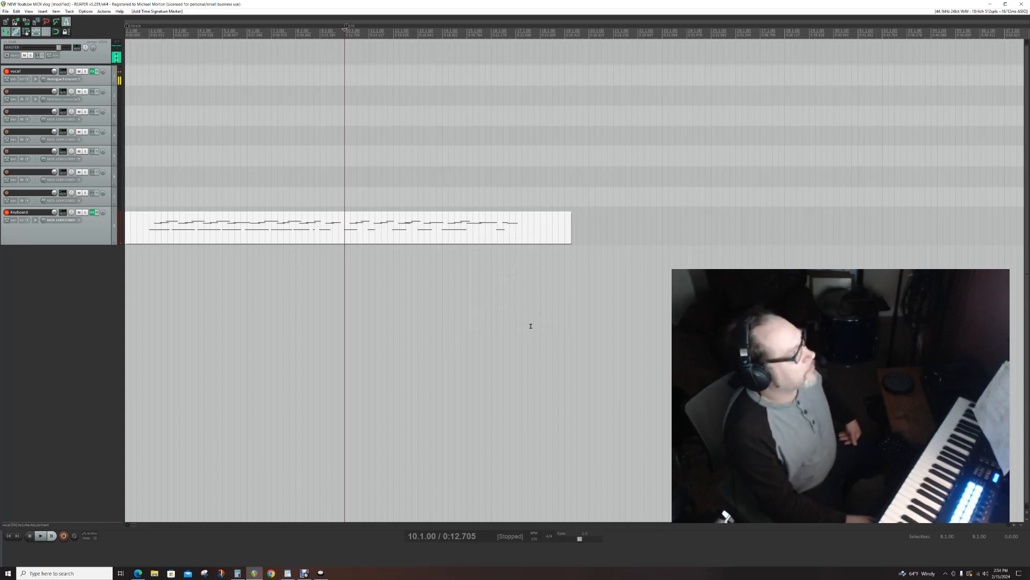
- Step the edit cursor back along the timeline to 4.3.00
{"action": "key", "text": "Left"}
{"action": "key", "text": "Left"}
{"action": "key", "text": "Left"}
{"action": "key", "text": "Left"}
{"action": "key", "text": "Left"}
{"action": "key", "text": "Left"}
{"action": "key", "text": "Left"}
{"action": "key", "text": "Left"}
{"action": "key", "text": "Left"}
{"action": "key", "text": "Left"}
{"action": "key", "text": "Left"}
{"action": "key", "text": "Left"}
{"action": "key", "text": "Left"}
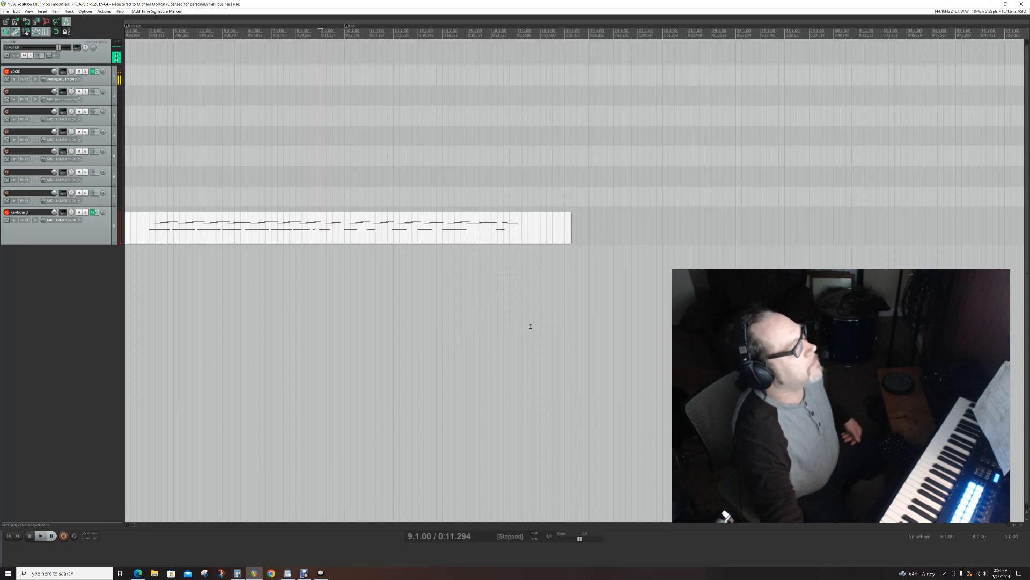
{"action": "key", "text": "Left"}
{"action": "key", "text": "Left"}
{"action": "key", "text": "Left"}
{"action": "key", "text": "Left"}
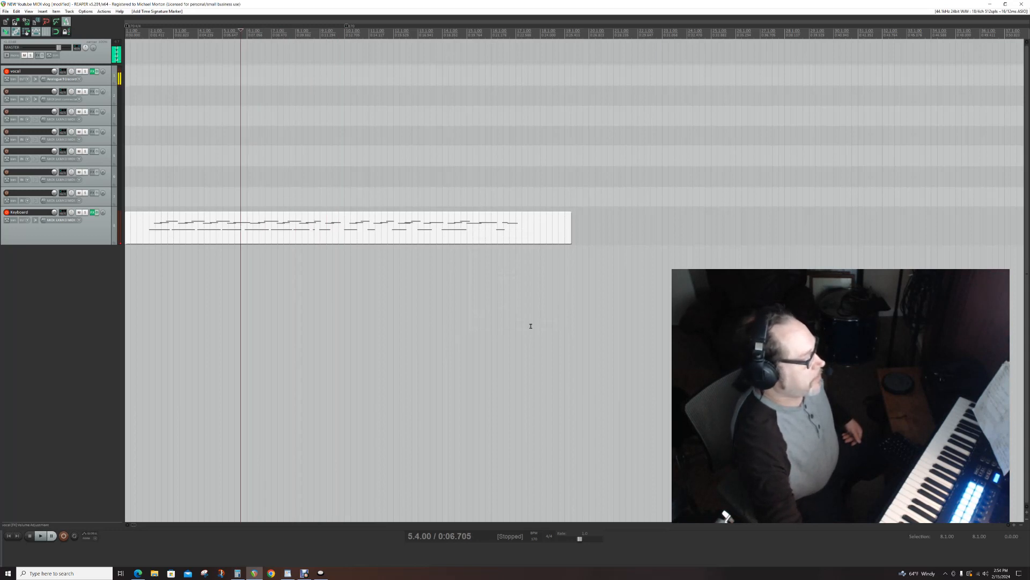
{"action": "key", "text": "Left"}
{"action": "key", "text": "Left"}
{"action": "key", "text": "Left"}
{"action": "key", "text": "Left"}
{"action": "key", "text": "Left"}
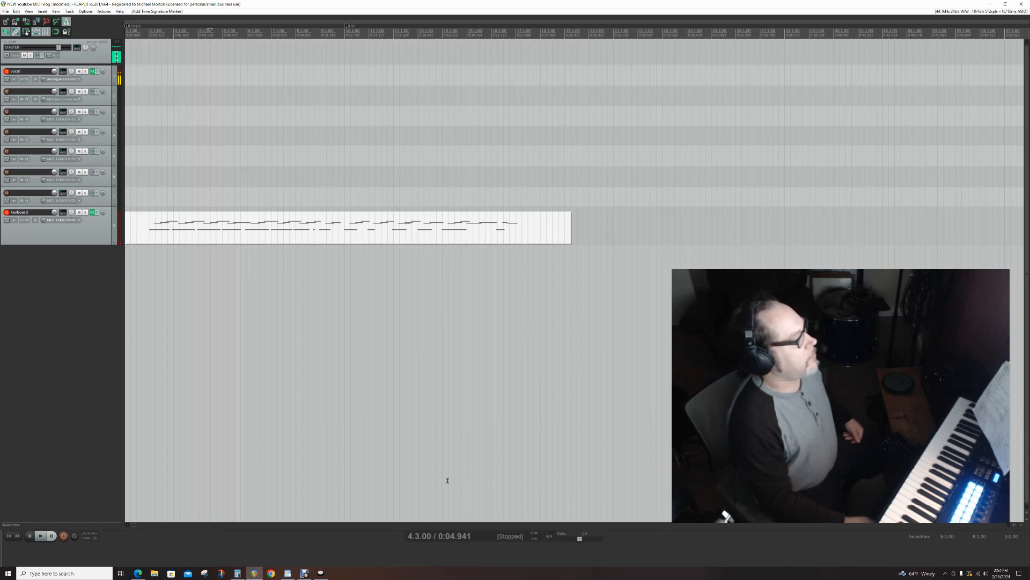
- Open the Contour Shuttle Device Configuration, move its window off the arrange view, and return to REAPER
{"action": "left_click", "coordinate": [320, 572]}
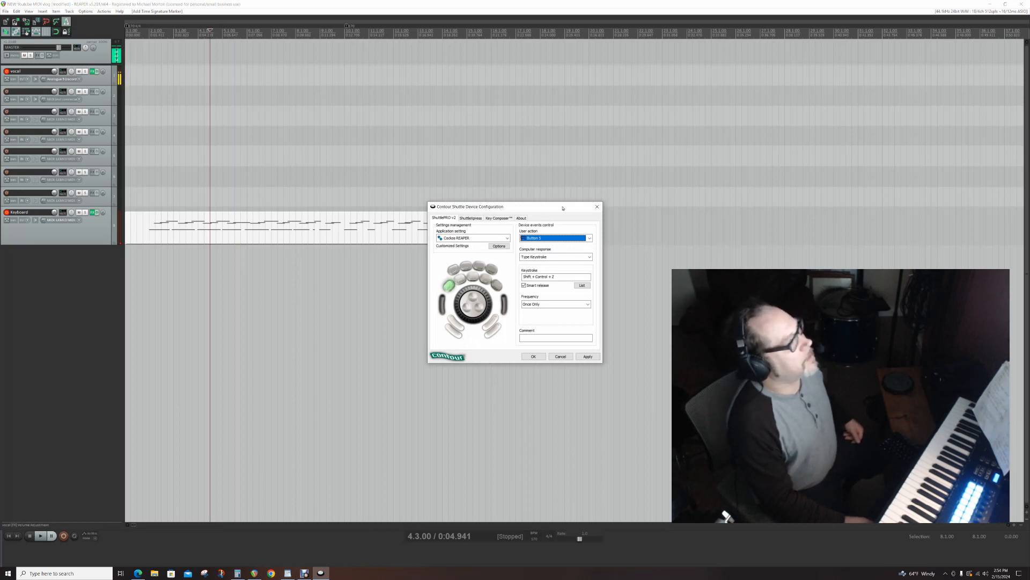
{"action": "left_click_drag", "start_coordinate": [563, 208], "coordinate": [1029, 141]}
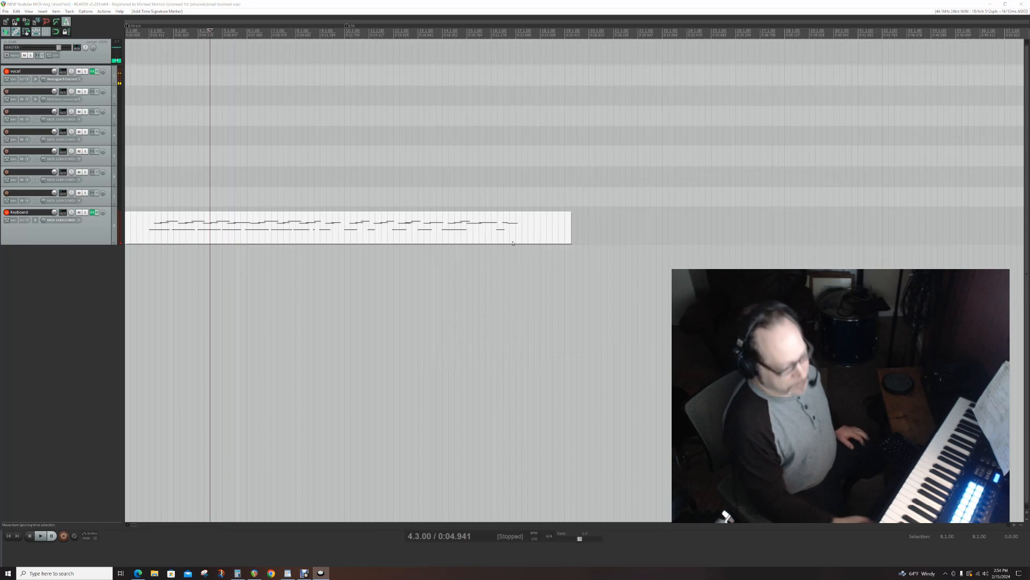
{"action": "left_click", "coordinate": [33, 321]}
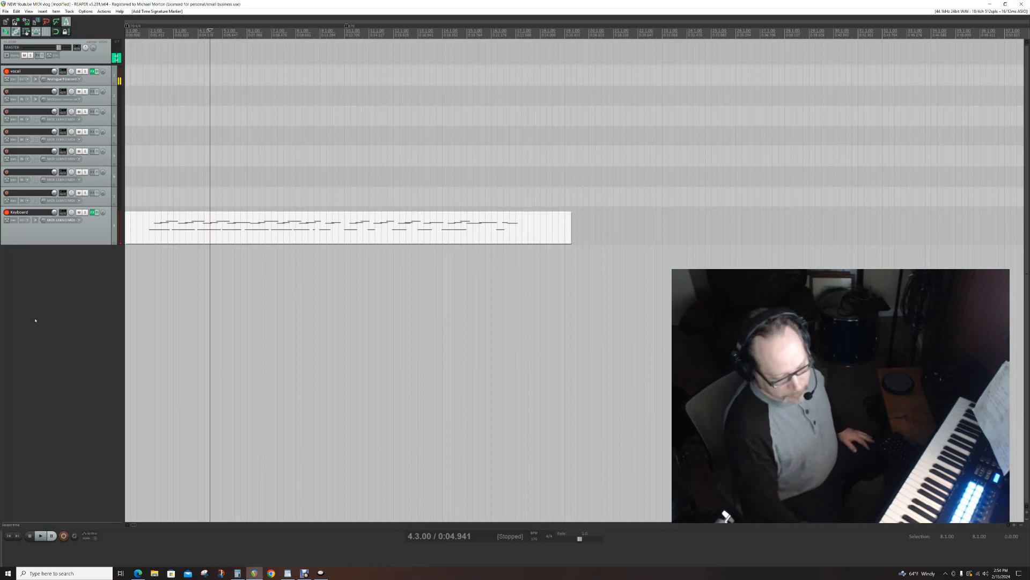
- Trim the Keyboard track's MIDI item to the left of the edit cursor at 4.3.00
{"action": "key", "text": "ctrl+Page_Down"}
{"action": "key", "text": "Right"}
{"action": "key", "text": "Right"}
{"action": "key", "text": "Right"}
{"action": "key", "text": "Right"}
{"action": "key", "text": "Left"}
{"action": "key", "text": "Left"}
{"action": "key", "text": "Left"}
{"action": "key", "text": "Left"}
{"action": "key", "text": "Left"}
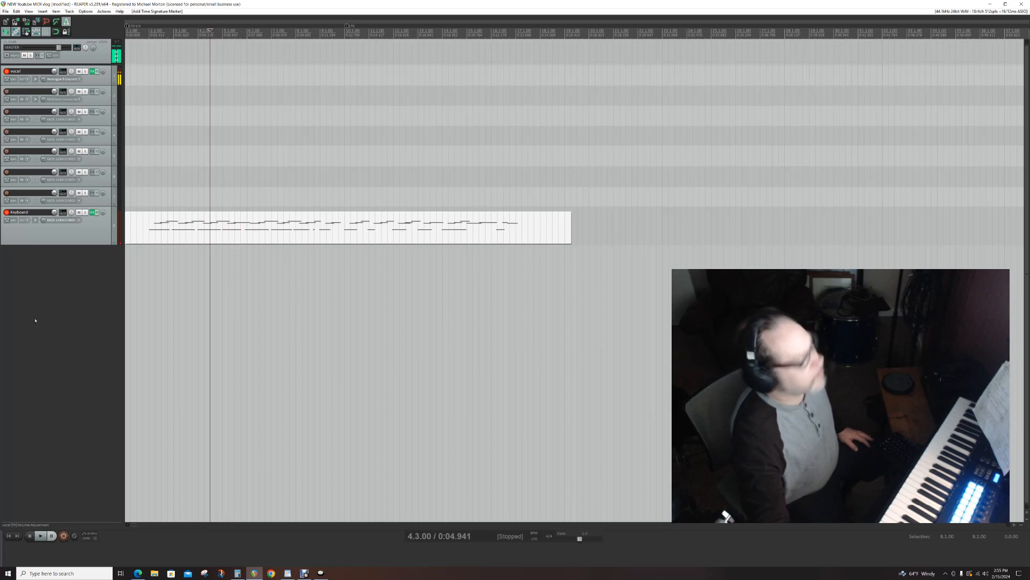
{"action": "key", "text": "alt+shift+z"}
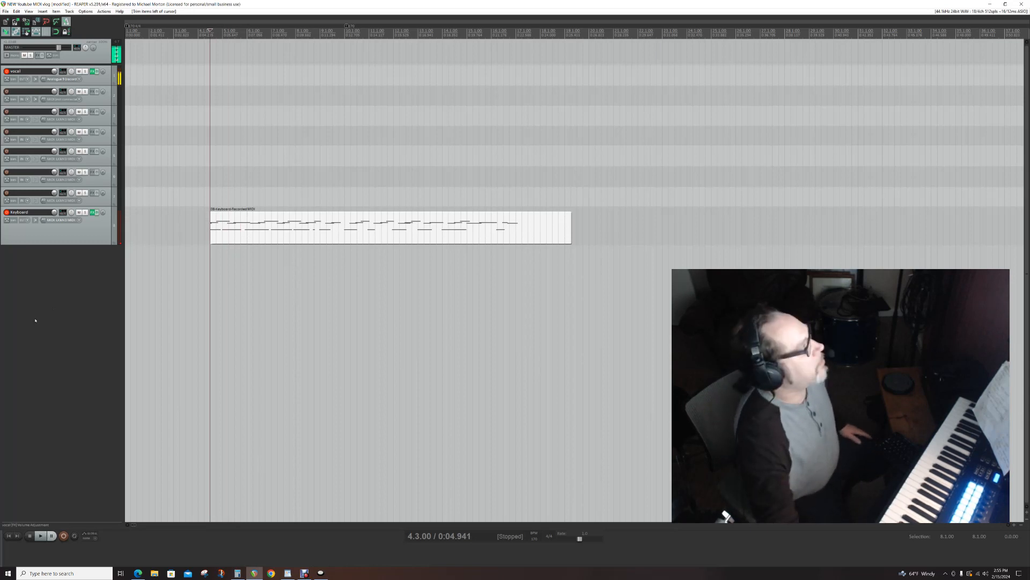
- Move the edit cursor forward to 16.2.00 and trim the Keyboard track's MIDI item to the right of it
{"action": "key", "text": "Right"}
{"action": "key", "text": "Right"}
{"action": "key", "text": "Right"}
{"action": "key", "text": "Right"}
{"action": "key", "text": "Right"}
{"action": "key", "text": "Right"}
{"action": "key", "text": "Right"}
{"action": "key", "text": "Right"}
{"action": "key", "text": "Right"}
{"action": "key", "text": "Right"}
{"action": "key", "text": "Right"}
{"action": "key", "text": "Right"}
{"action": "key", "text": "Right"}
{"action": "key", "text": "Right"}
{"action": "key", "text": "Right"}
{"action": "key", "text": "Right"}
{"action": "key", "text": "Right"}
{"action": "key", "text": "Right"}
{"action": "key", "text": "Right"}
{"action": "key", "text": "Right"}
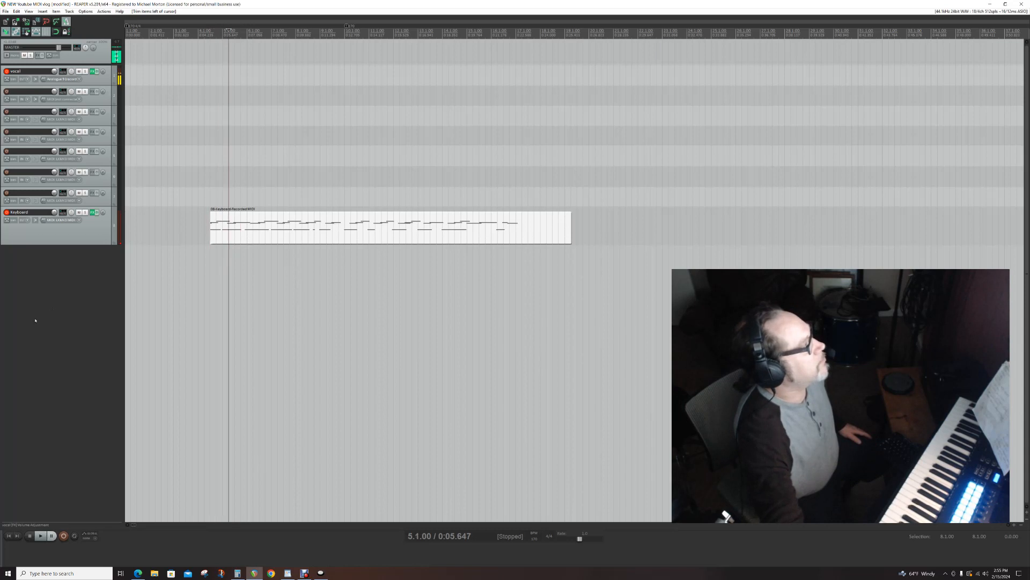
{"action": "key", "text": "Right"}
{"action": "key", "text": "Right"}
{"action": "key", "text": "Right"}
{"action": "key", "text": "Right"}
{"action": "key", "text": "Right"}
{"action": "key", "text": "Right"}
{"action": "key", "text": "Right"}
{"action": "key", "text": "Right"}
{"action": "key", "text": "Right"}
{"action": "key", "text": "Right"}
{"action": "key", "text": "Right"}
{"action": "key", "text": "Right"}
{"action": "key", "text": "Right"}
{"action": "key", "text": "Right"}
{"action": "key", "text": "Right"}
{"action": "key", "text": "Right"}
{"action": "key", "text": "Right"}
{"action": "key", "text": "Right"}
{"action": "key", "text": "Right"}
{"action": "key", "text": "Right"}
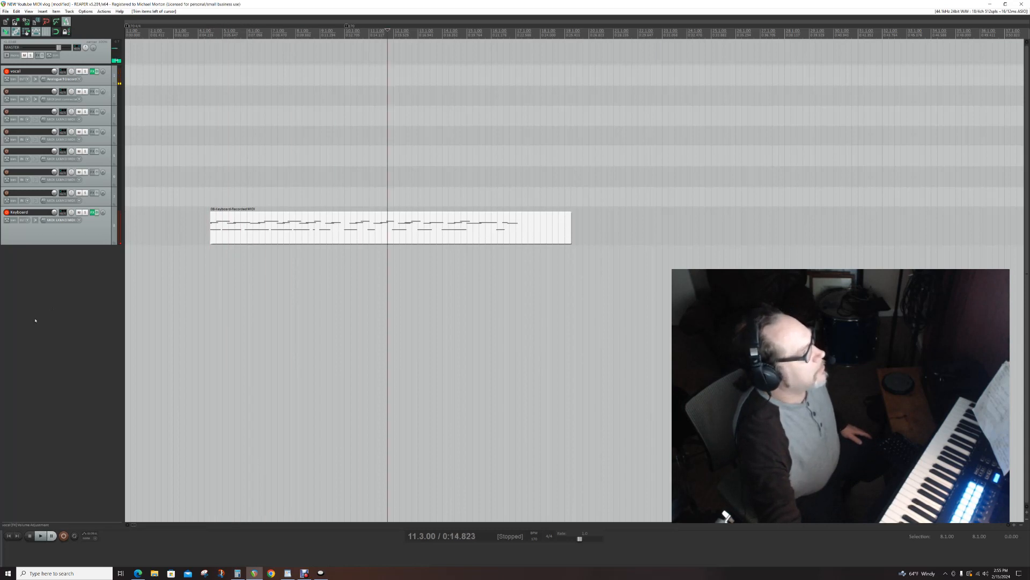
{"action": "key", "text": "Right"}
{"action": "key", "text": "Right"}
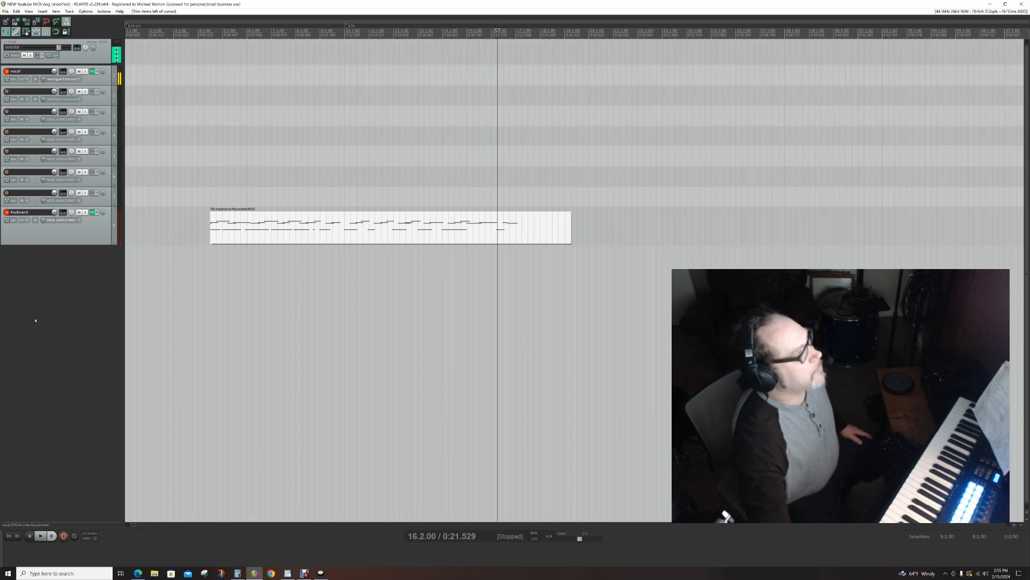
{"action": "key", "text": "alt+shift+bracketright"}
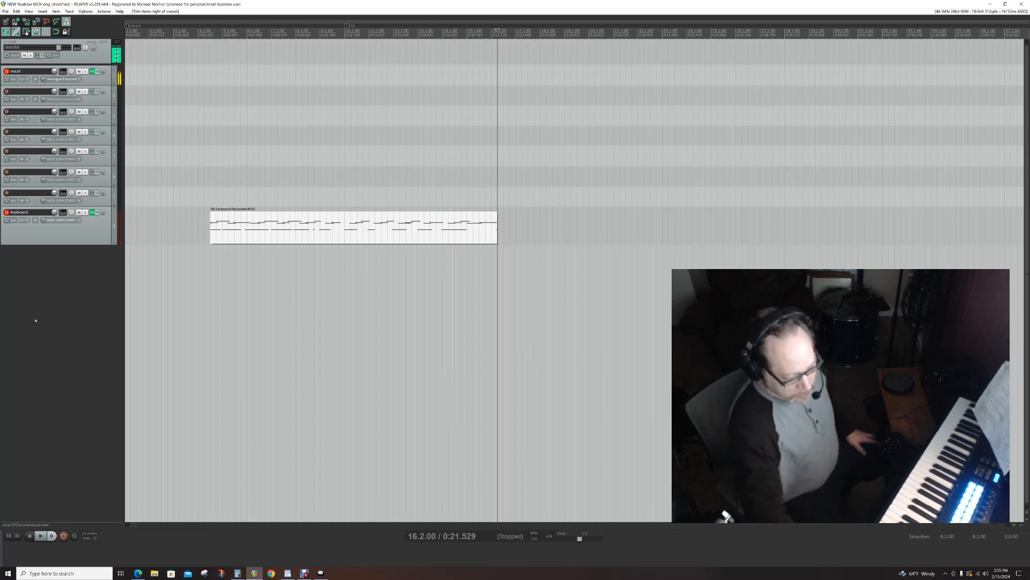
- Undo the right and left trims of the Keyboard item and return the edit cursor to the project start
{"action": "key", "text": "ctrl+z"}
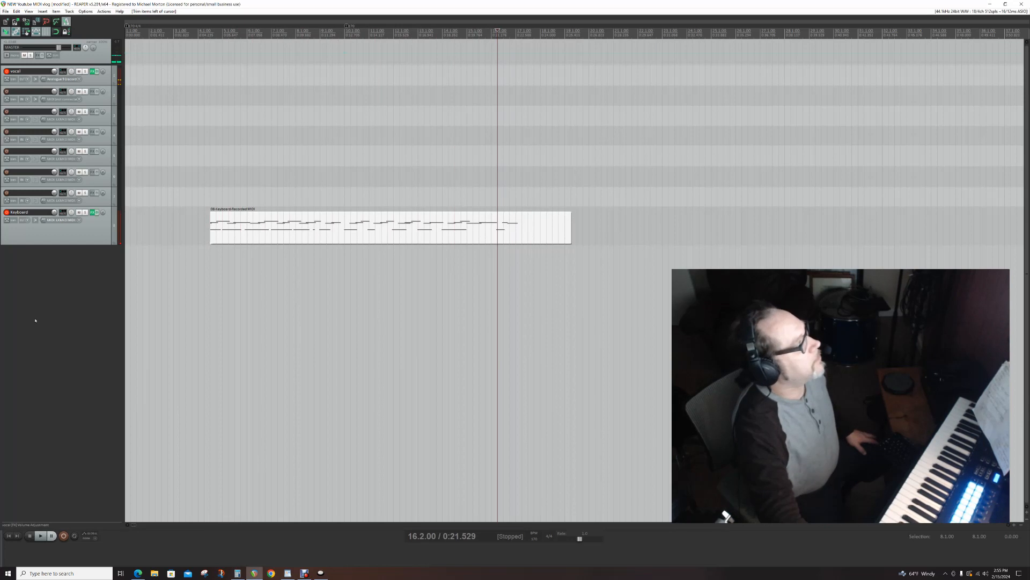
{"action": "key", "text": "ctrl+z"}
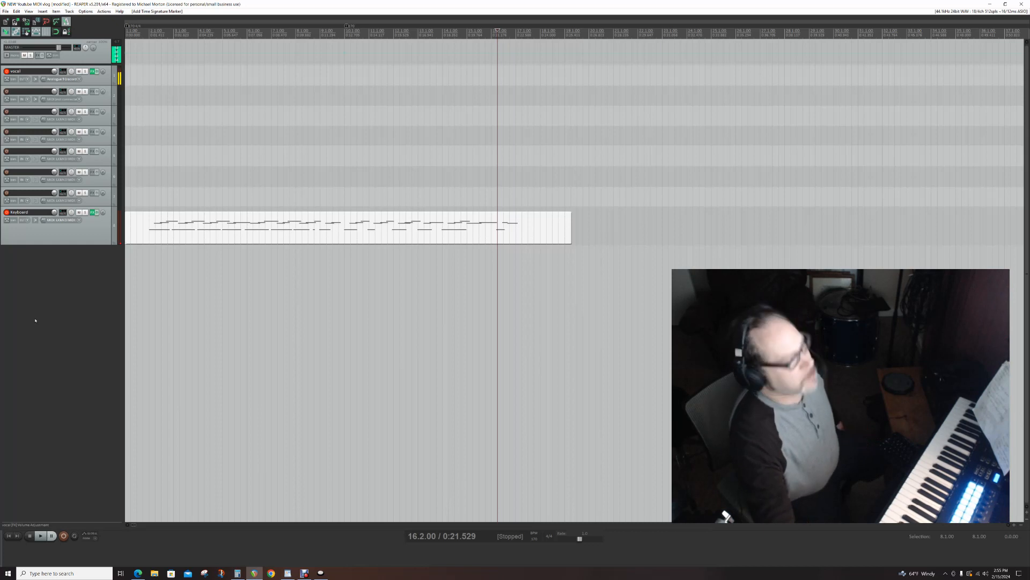
{"action": "key", "text": "Home"}
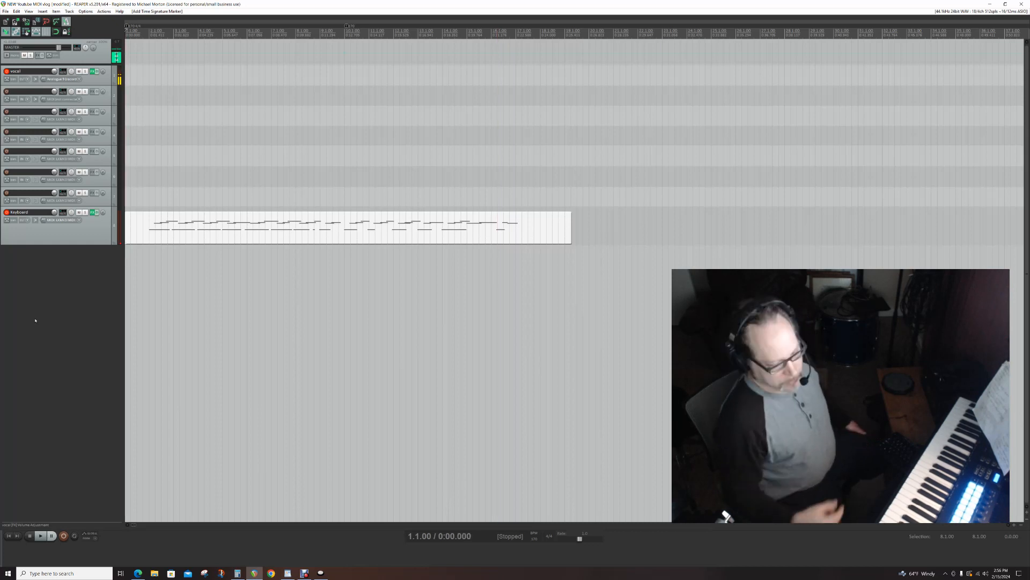
- Jog the edit cursor forward and back along the timeline as far as 12.3.50, and return it to the project start
{"action": "key", "text": "Right"}
{"action": "key", "text": "Right"}
{"action": "key", "text": "Right"}
{"action": "key", "text": "Right"}
{"action": "key", "text": "Right"}
{"action": "key", "text": "Right"}
{"action": "key", "text": "Right"}
{"action": "key", "text": "Right"}
{"action": "key", "text": "Right"}
{"action": "key", "text": "Right"}
{"action": "key", "text": "Right"}
{"action": "key", "text": "Right"}
{"action": "key", "text": "Right"}
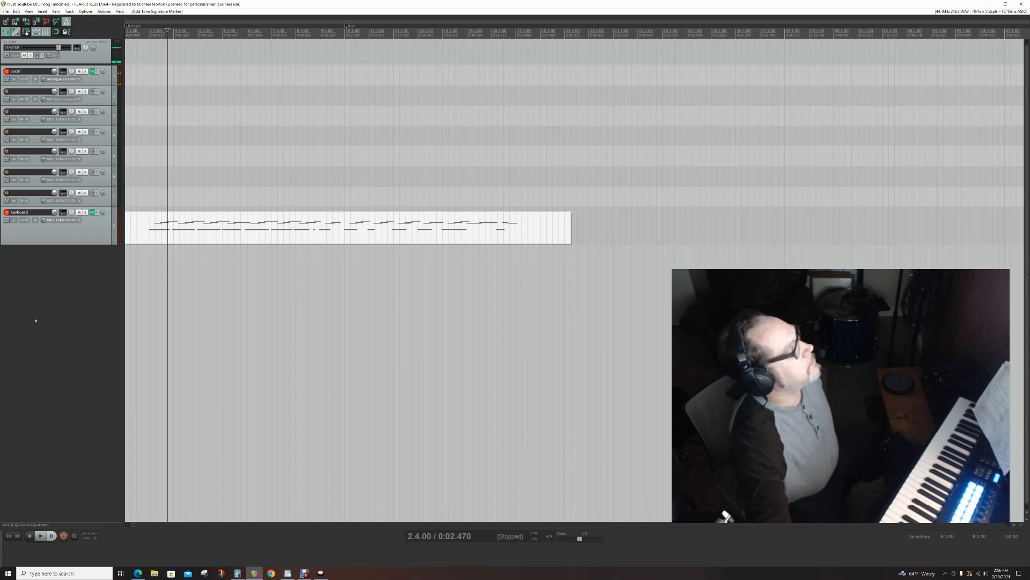
{"action": "key", "text": "Right"}
{"action": "key", "text": "Right"}
{"action": "key", "text": "Right"}
{"action": "key", "text": "Right"}
{"action": "key", "text": "Right"}
{"action": "key", "text": "Right"}
{"action": "key", "text": "Right"}
{"action": "key", "text": "Right"}
{"action": "key", "text": "Right"}
{"action": "key", "text": "Right"}
{"action": "key", "text": "Right"}
{"action": "key", "text": "Right"}
{"action": "key", "text": "Right"}
{"action": "key", "text": "Right"}
{"action": "key", "text": "Right"}
{"action": "key", "text": "Right"}
{"action": "key", "text": "Right"}
{"action": "key", "text": "Right"}
{"action": "key", "text": "Right"}
{"action": "key", "text": "Right"}
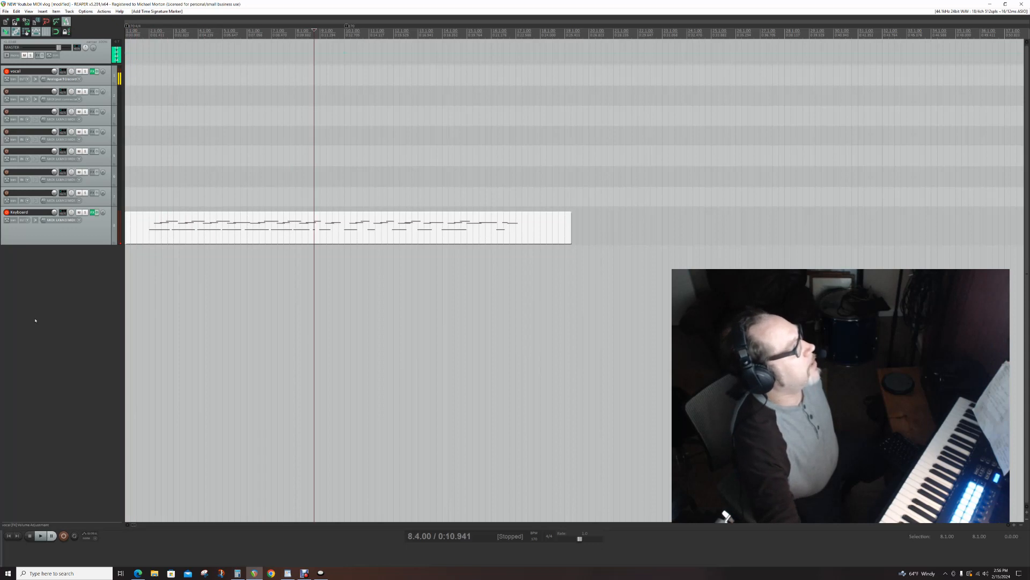
{"action": "key", "text": "Right"}
{"action": "key", "text": "Right"}
{"action": "key", "text": "Right"}
{"action": "key", "text": "Right"}
{"action": "key", "text": "Right"}
{"action": "key", "text": "Right"}
{"action": "key", "text": "Right"}
{"action": "key", "text": "Right"}
{"action": "key", "text": "Right"}
{"action": "key", "text": "Right"}
{"action": "key", "text": "Right"}
{"action": "key", "text": "Right"}
{"action": "key", "text": "Right"}
{"action": "key", "text": "Right"}
{"action": "key", "text": "Right"}
{"action": "key", "text": "Right"}
{"action": "key", "text": "Right"}
{"action": "key", "text": "Right"}
{"action": "key", "text": "Right"}
{"action": "key", "text": "Right"}
{"action": "key", "text": "Left"}
{"action": "key", "text": "Left"}
{"action": "key", "text": "Left"}
{"action": "key", "text": "Left"}
{"action": "key", "text": "Left"}
{"action": "key", "text": "Left"}
{"action": "key", "text": "Left"}
{"action": "key", "text": "Left"}
{"action": "key", "text": "Left"}
{"action": "key", "text": "Left"}
{"action": "key", "text": "Left"}
{"action": "key", "text": "Left"}
{"action": "key", "text": "Left"}
{"action": "key", "text": "Left"}
{"action": "key", "text": "Left"}
{"action": "key", "text": "Left"}
{"action": "key", "text": "Left"}
{"action": "key", "text": "Left"}
{"action": "key", "text": "Left"}
{"action": "key", "text": "Left"}
{"action": "key", "text": "Left"}
{"action": "key", "text": "Left"}
{"action": "key", "text": "Left"}
{"action": "key", "text": "Left"}
{"action": "key", "text": "Left"}
{"action": "key", "text": "Left"}
{"action": "key", "text": "Left"}
{"action": "key", "text": "Left"}
{"action": "key", "text": "Left"}
{"action": "key", "text": "Left"}
{"action": "key", "text": "Left"}
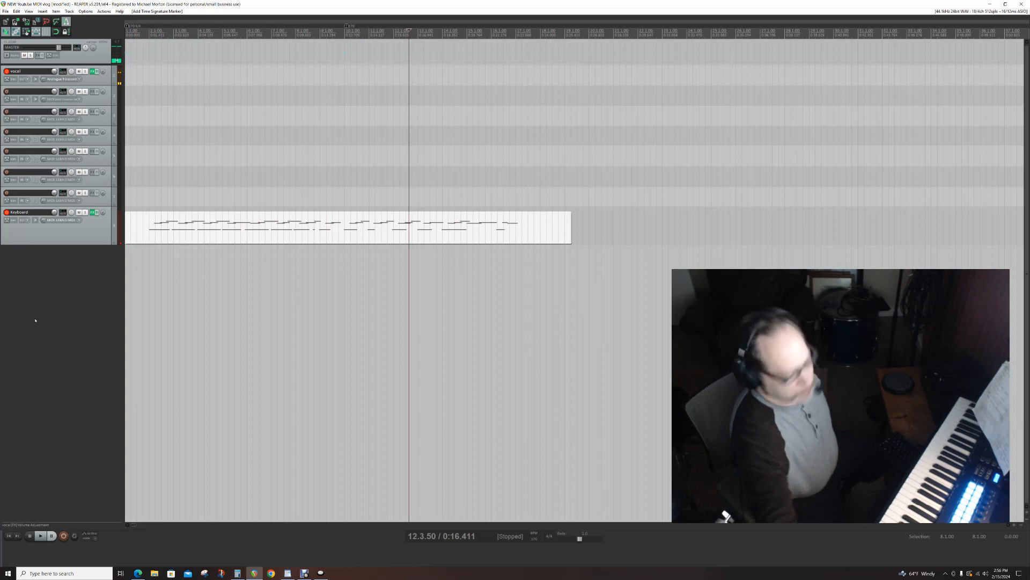
{"action": "key", "text": "Home"}
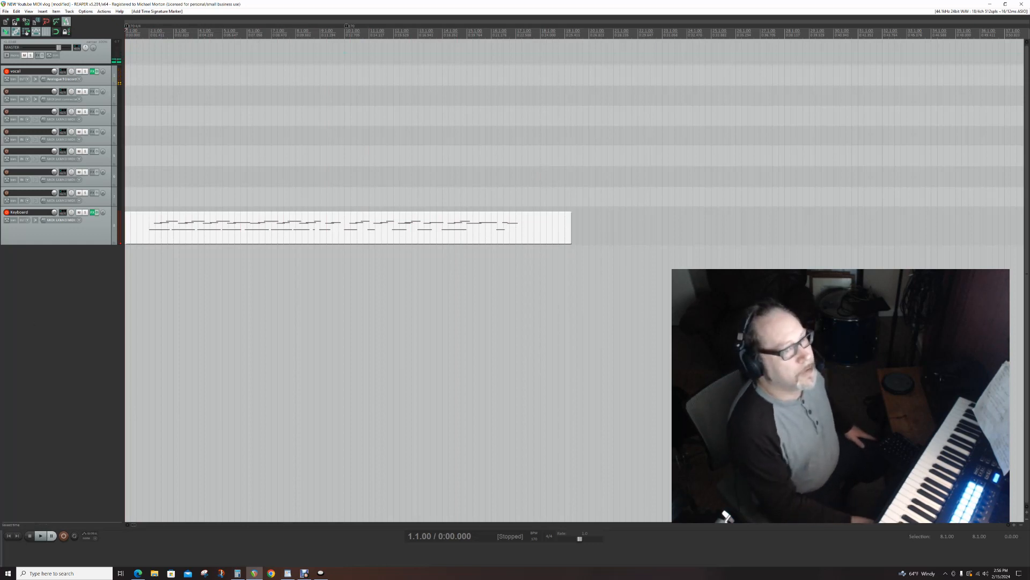
- Show the Contour Shuttle Device Configuration to review the REAPER button assignments, and move its window off the arrange view
{"action": "left_click", "coordinate": [321, 573]}
{"action": "left_click_drag", "start_coordinate": [872, 100], "coordinate": [738, 119]}
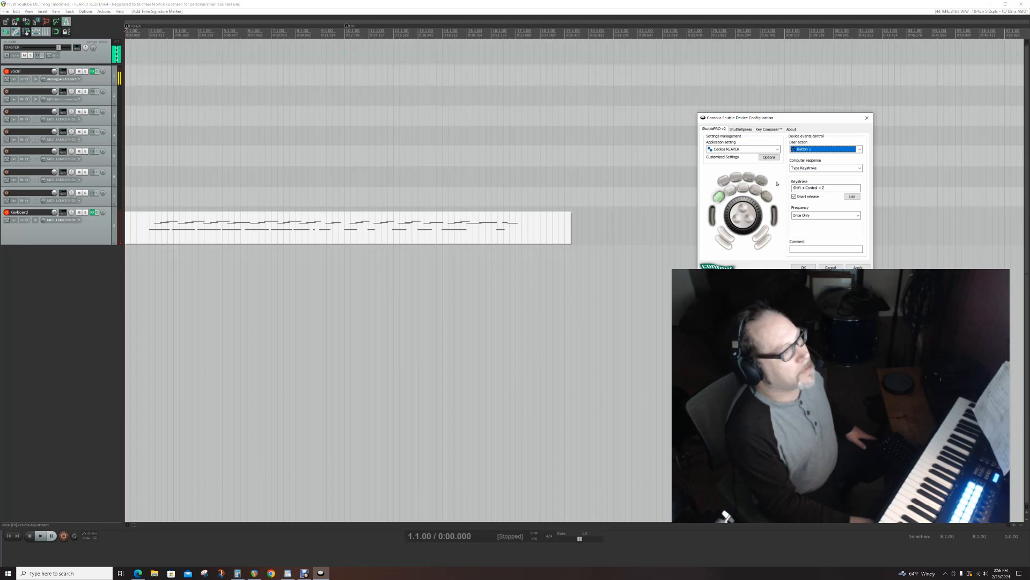
{"action": "left_click_drag", "start_coordinate": [771, 127], "coordinate": [1029, 108]}
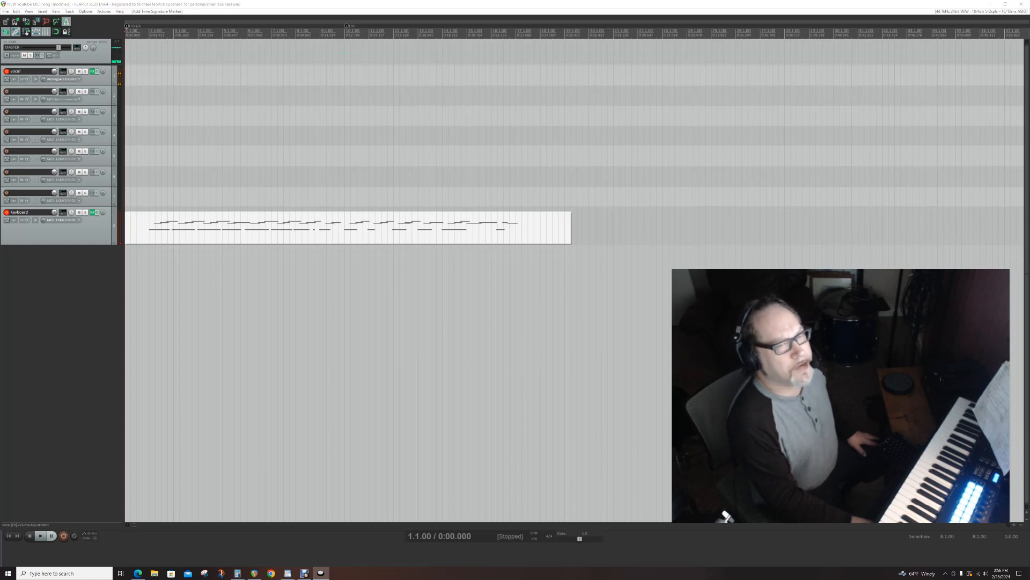
- Review the grid, items/tracks, transport and random shortcuts in the Most useful Reaper Hotkeys WordPad document, and minimize it
{"action": "left_click_drag", "start_coordinate": [1029, 33], "coordinate": [599, 47]}
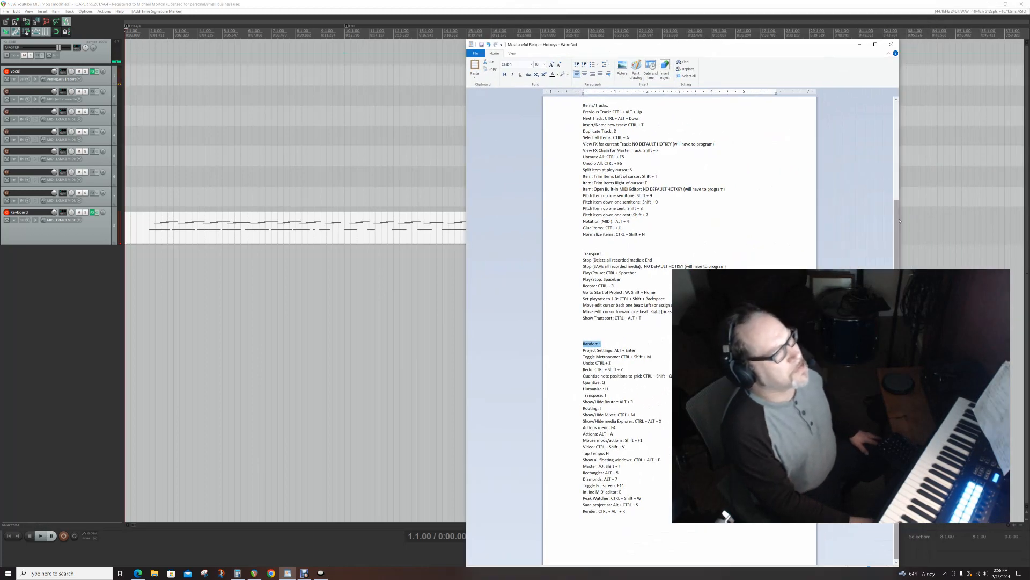
{"action": "left_click_drag", "start_coordinate": [898, 220], "coordinate": [899, 122]}
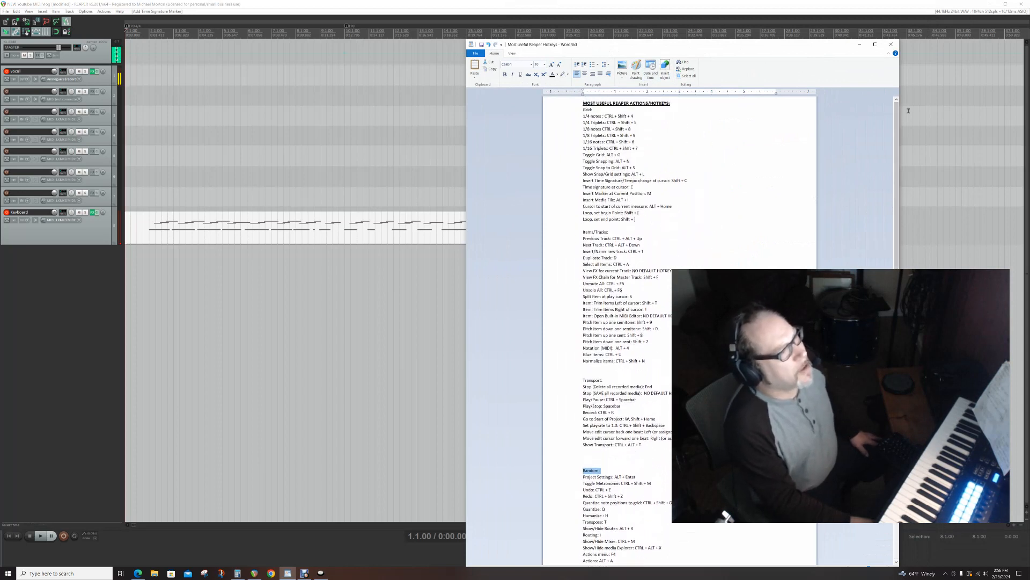
{"action": "left_click_drag", "start_coordinate": [897, 125], "coordinate": [884, 241]}
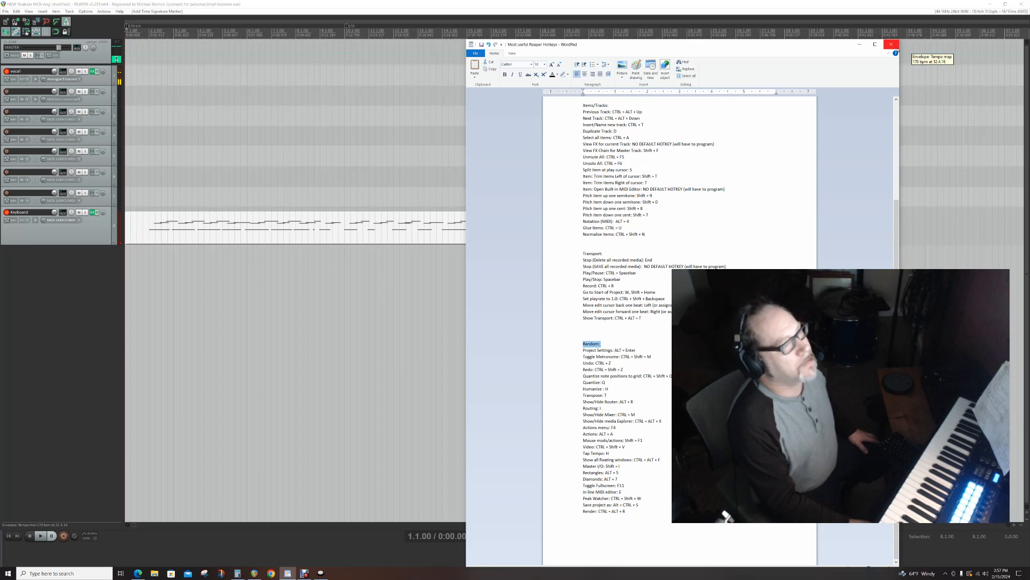
{"action": "left_click", "coordinate": [860, 45]}
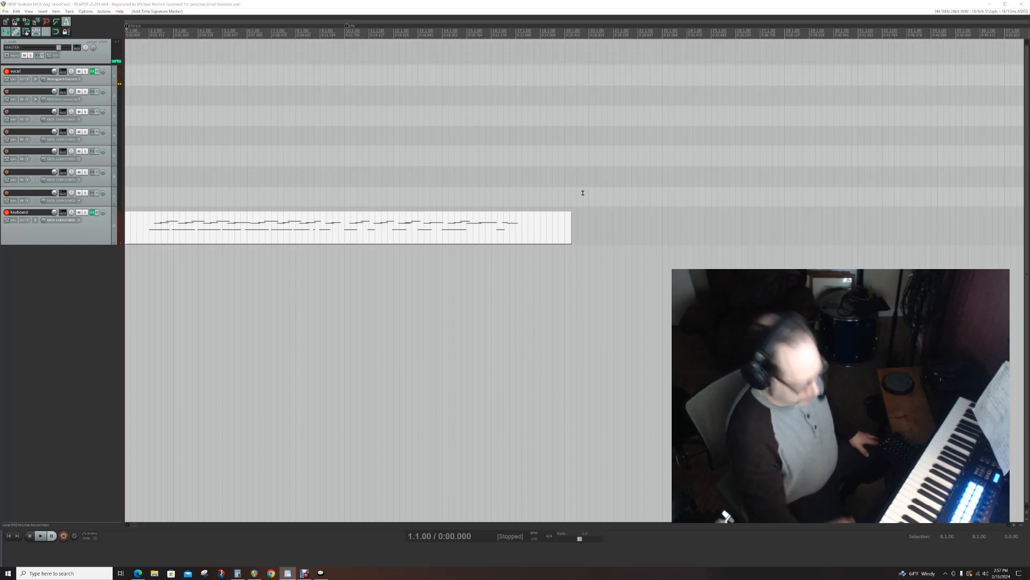
- Return to REAPER, move the edit cursor to 20.3.00, and record a take on the armed vocal and Keyboard tracks, keeping the media
{"action": "left_click", "coordinate": [61, 293]}
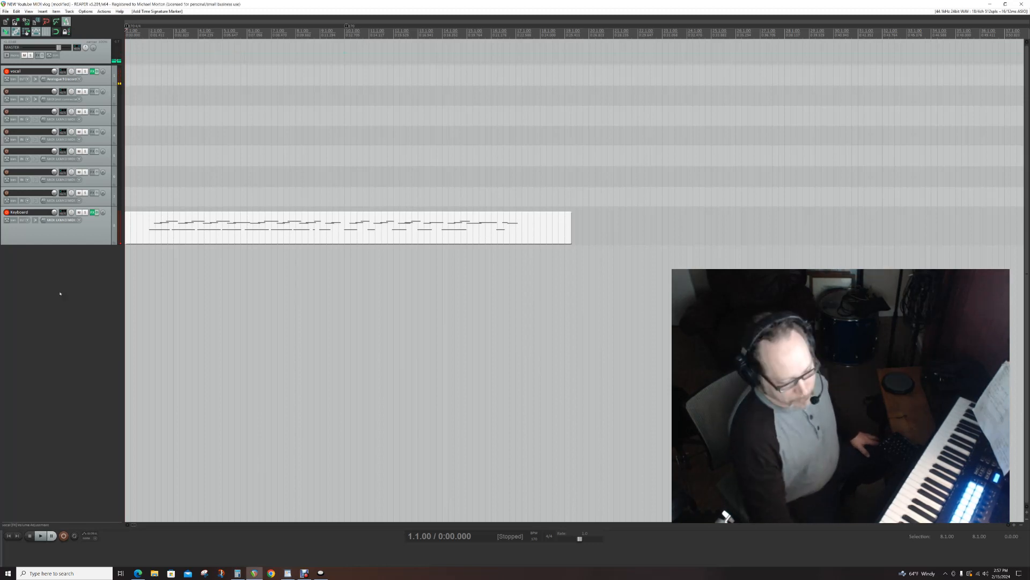
{"action": "key", "text": "ctrl+r"}
{"action": "key", "text": "Right"}
{"action": "key", "text": "Right"}
{"action": "key", "text": "Right"}
{"action": "key", "text": "Right"}
{"action": "key", "text": "Right"}
{"action": "key", "text": "Right"}
{"action": "key", "text": "Right"}
{"action": "key", "text": "Right"}
{"action": "key", "text": "Right"}
{"action": "key", "text": "Right"}
{"action": "key", "text": "Right"}
{"action": "key", "text": "Right"}
{"action": "key", "text": "Right"}
{"action": "key", "text": "Right"}
{"action": "key", "text": "Right"}
{"action": "key", "text": "Right"}
{"action": "key", "text": "Right"}
{"action": "key", "text": "Right"}
{"action": "key", "text": "Right"}
{"action": "key", "text": "Right"}
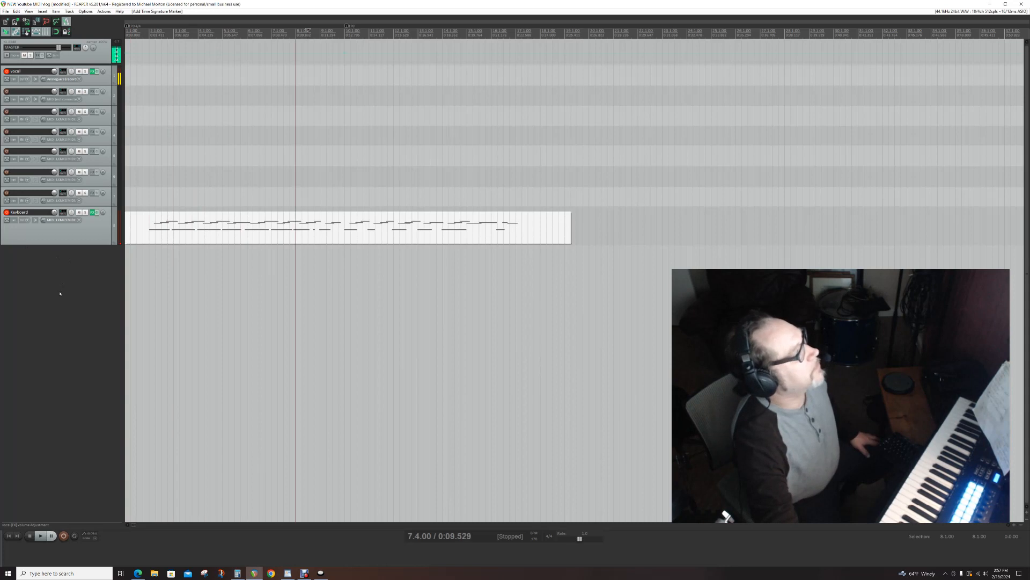
{"action": "key", "text": "Right"}
{"action": "key", "text": "Right"}
{"action": "key", "text": "Right"}
{"action": "key", "text": "Right"}
{"action": "key", "text": "Right"}
{"action": "key", "text": "Right"}
{"action": "key", "text": "Right"}
{"action": "key", "text": "Right"}
{"action": "key", "text": "Right"}
{"action": "key", "text": "Right"}
{"action": "key", "text": "Right"}
{"action": "key", "text": "Right"}
{"action": "key", "text": "Right"}
{"action": "key", "text": "Right"}
{"action": "key", "text": "Right"}
{"action": "key", "text": "Right"}
{"action": "key", "text": "Right"}
{"action": "key", "text": "Right"}
{"action": "key", "text": "Right"}
{"action": "key", "text": "Right"}
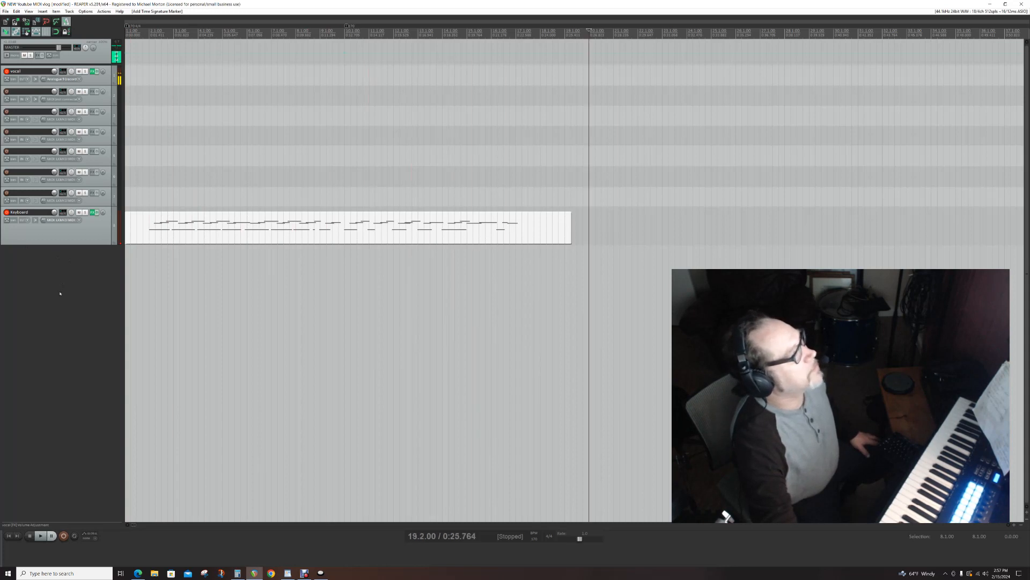
{"action": "key", "text": "Left"}
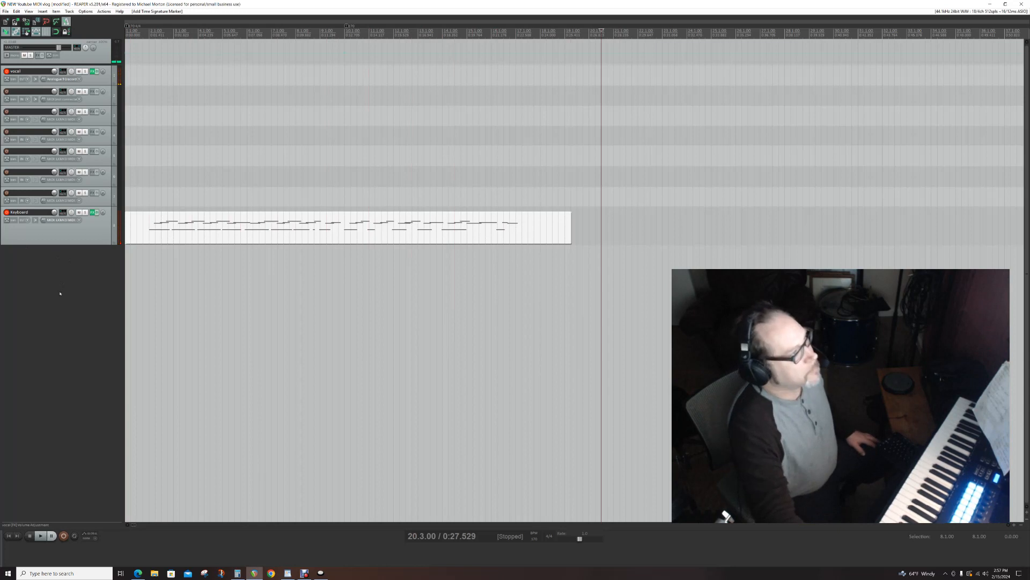
{"action": "key", "text": "ctrl+r"}
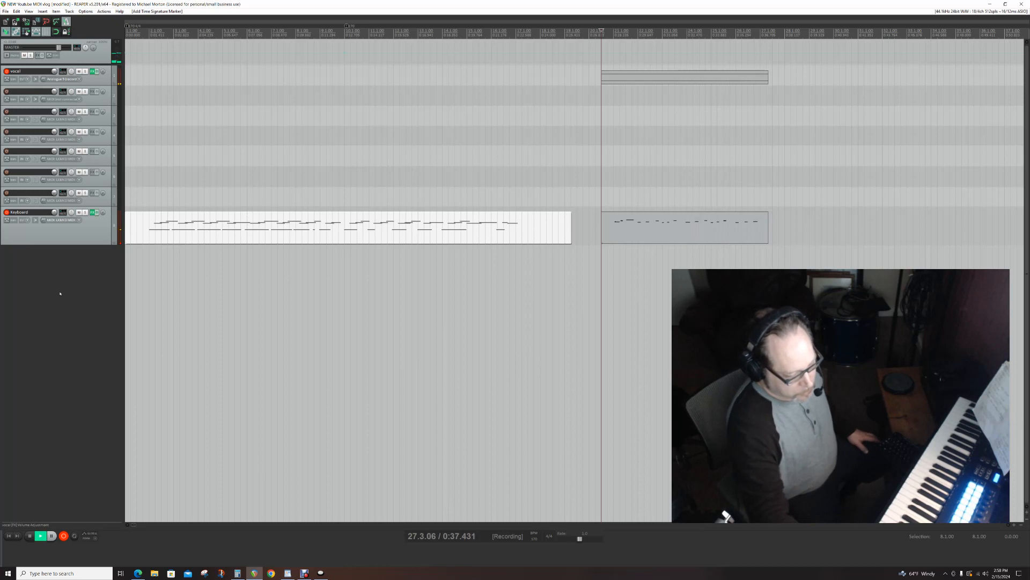
{"action": "key", "text": "space"}
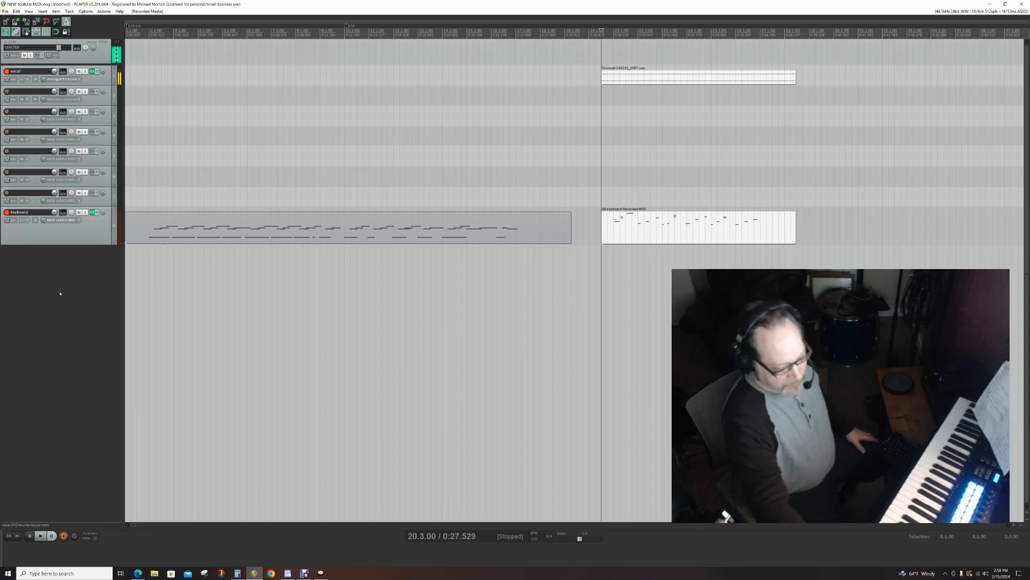
- Move the edit cursor to 28.3.00, record another take on the armed tracks, and stop while discarding the recorded media
{"action": "key", "text": "Right"}
{"action": "key", "text": "Right"}
{"action": "key", "text": "Right"}
{"action": "key", "text": "Right"}
{"action": "key", "text": "Right"}
{"action": "key", "text": "Right"}
{"action": "key", "text": "Right"}
{"action": "key", "text": "Right"}
{"action": "key", "text": "Right"}
{"action": "key", "text": "Right"}
{"action": "key", "text": "Right"}
{"action": "key", "text": "Right"}
{"action": "key", "text": "Right"}
{"action": "key", "text": "Right"}
{"action": "key", "text": "Right"}
{"action": "key", "text": "Right"}
{"action": "key", "text": "Right"}
{"action": "key", "text": "Right"}
{"action": "key", "text": "Right"}
{"action": "key", "text": "Right"}
{"action": "key", "text": "Right"}
{"action": "key", "text": "Right"}
{"action": "key", "text": "Right"}
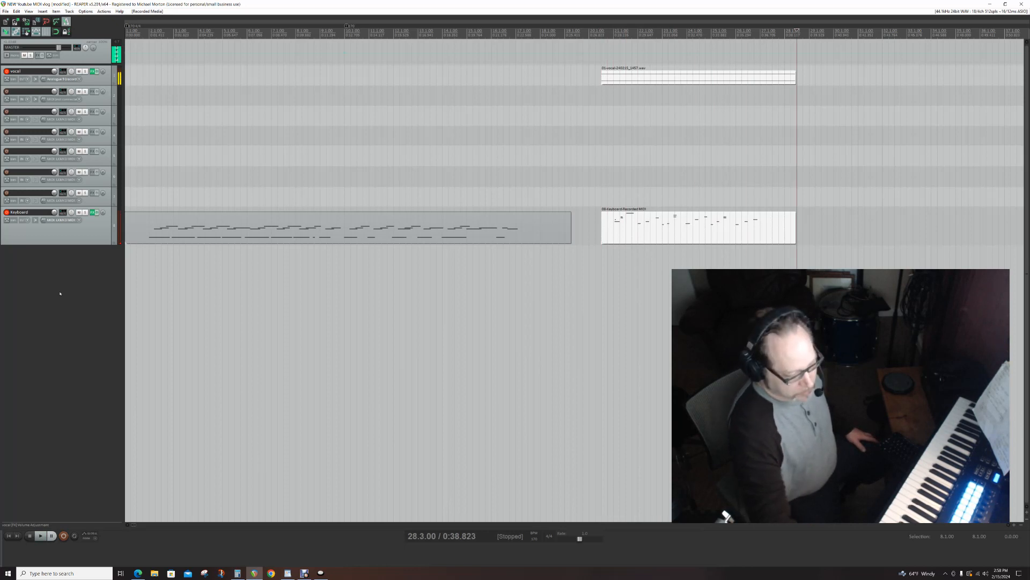
{"action": "key", "text": "ctrl+r"}
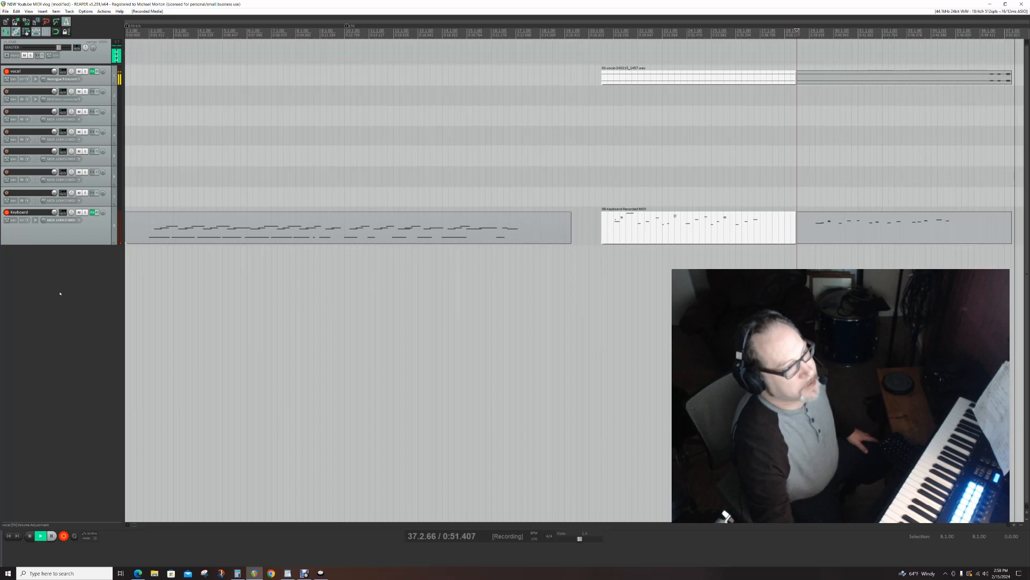
{"action": "key", "text": "space"}
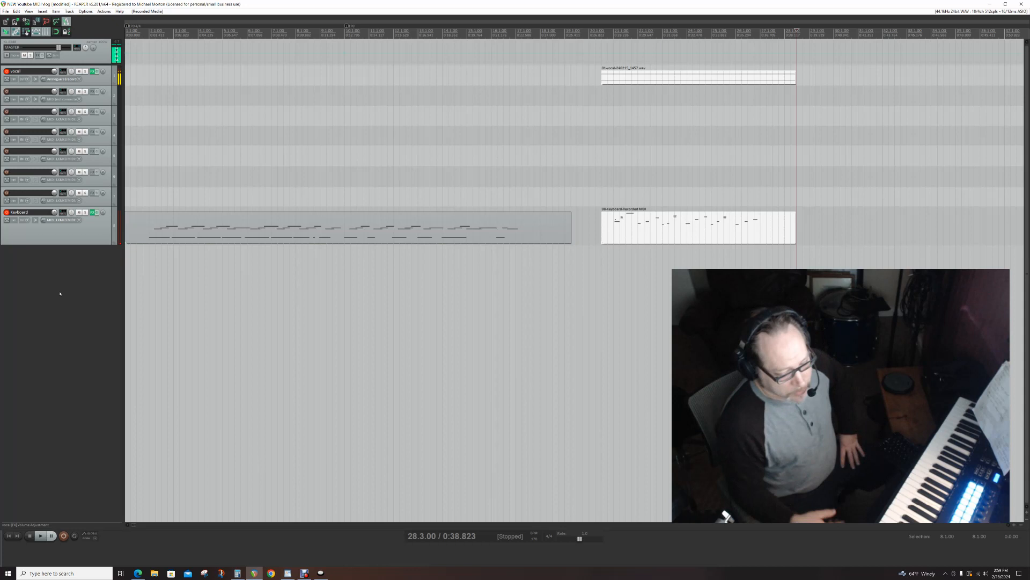
- Jog the edit cursor forward to 29.2.00 and back along the timeline to 18.2.00
{"action": "key", "text": "Right"}
{"action": "key", "text": "Right"}
{"action": "key", "text": "Right"}
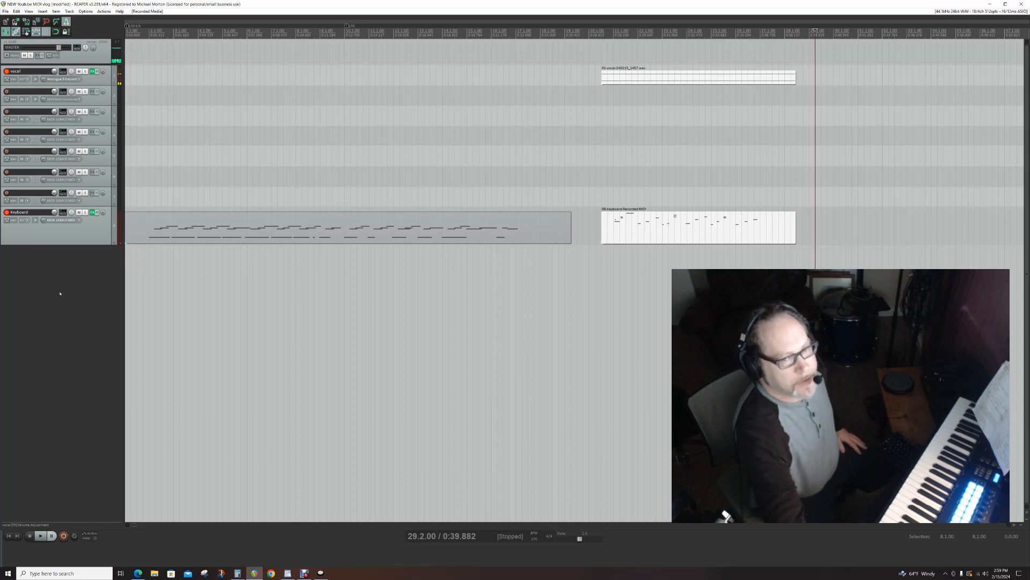
{"action": "key", "text": "Left"}
{"action": "key", "text": "Left"}
{"action": "key", "text": "Left"}
{"action": "key", "text": "Left"}
{"action": "key", "text": "Left"}
{"action": "key", "text": "Left"}
{"action": "key", "text": "Left"}
{"action": "key", "text": "Left"}
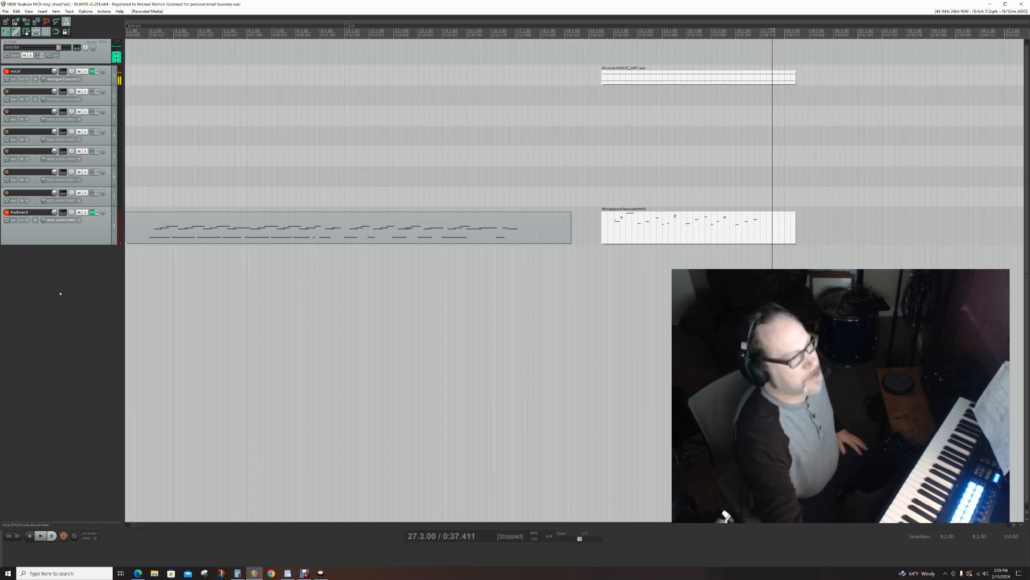
{"action": "key", "text": "Left"}
{"action": "key", "text": "Left"}
{"action": "key", "text": "Left"}
{"action": "key", "text": "Left"}
{"action": "key", "text": "Left"}
{"action": "key", "text": "Left"}
{"action": "key", "text": "Left"}
{"action": "key", "text": "Left"}
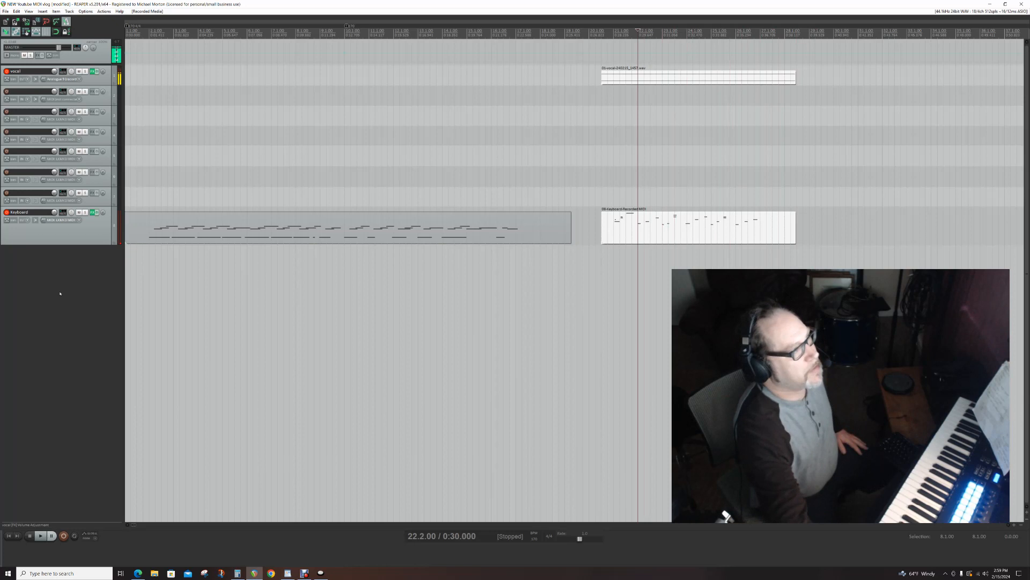
{"action": "key", "text": "Left"}
{"action": "key", "text": "Left"}
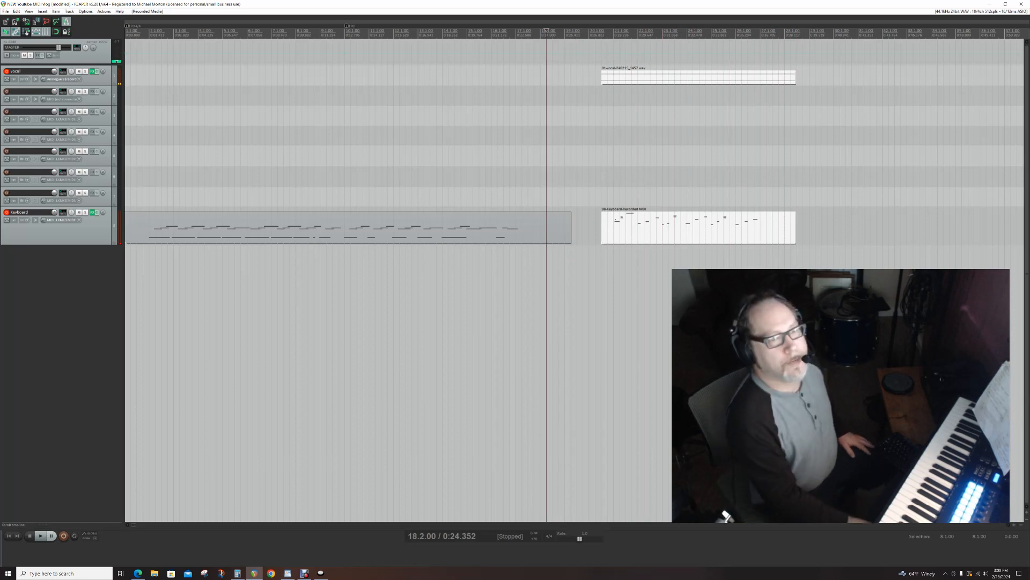
- Review the Reaper hotkeys document and the Contour Shuttle Device Configuration in turn, moving each window off the arrange view
{"action": "left_click_drag", "start_coordinate": [1029, 6], "coordinate": [555, 38]}
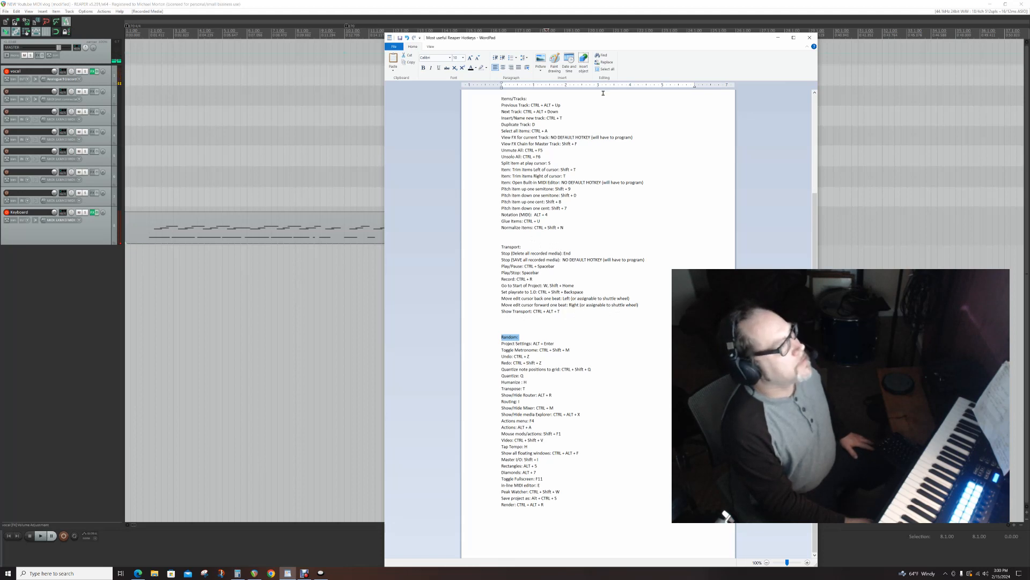
{"action": "left_click_drag", "start_coordinate": [605, 40], "coordinate": [1029, 48]}
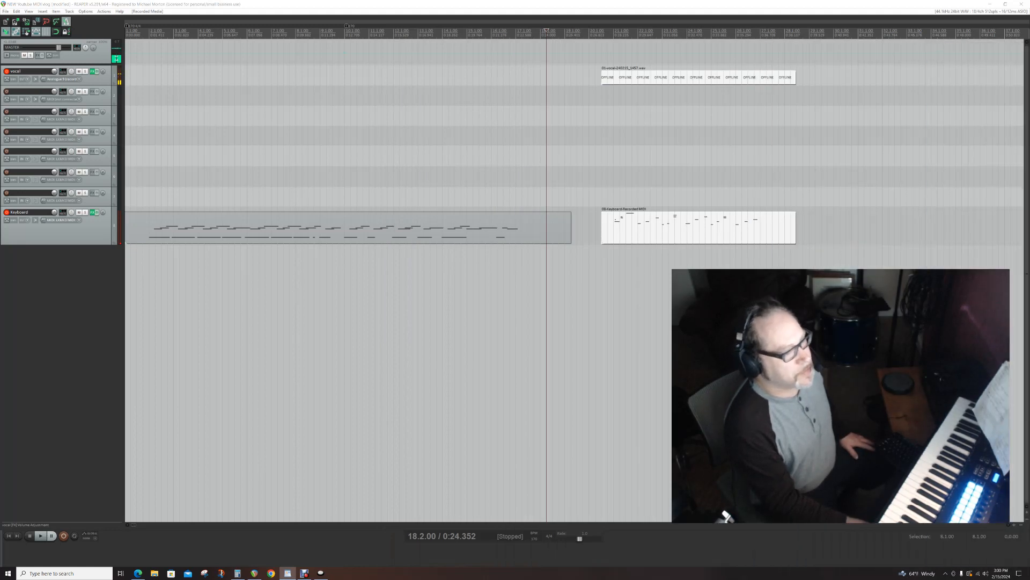
{"action": "left_click_drag", "start_coordinate": [1029, 55], "coordinate": [720, 134]}
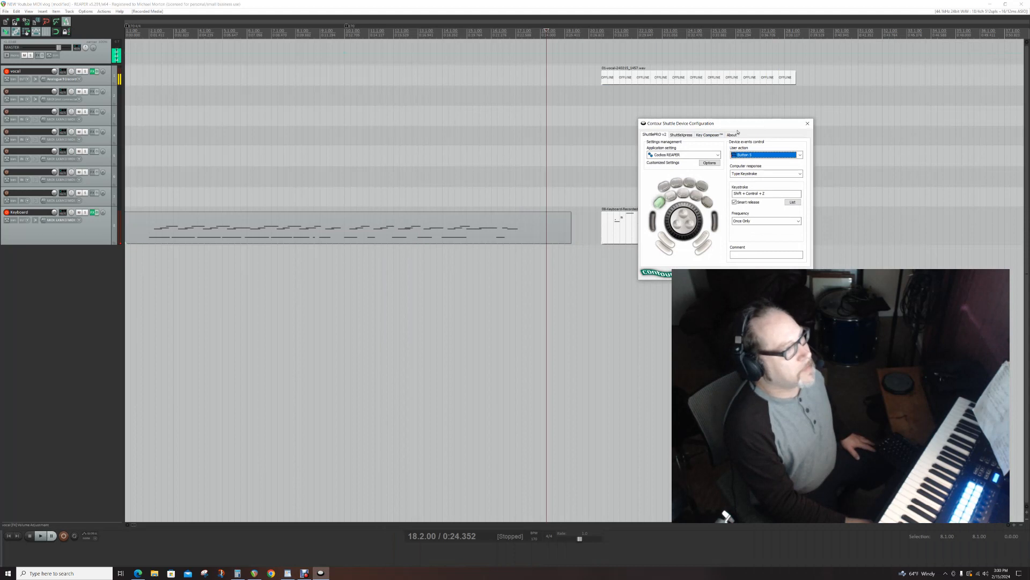
{"action": "left_click_drag", "start_coordinate": [730, 123], "coordinate": [746, 119]}
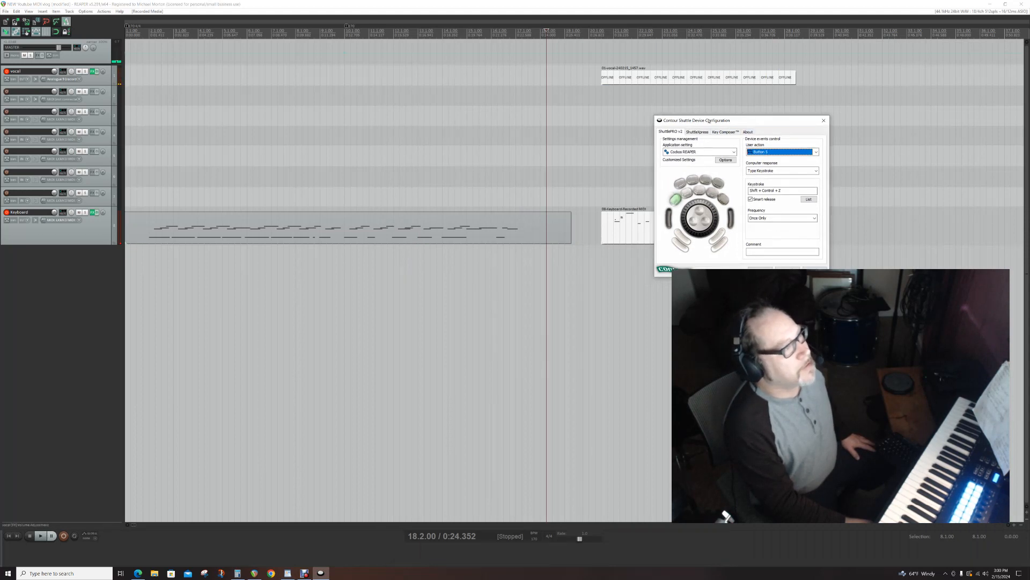
{"action": "left_click_drag", "start_coordinate": [709, 121], "coordinate": [1029, 124]}
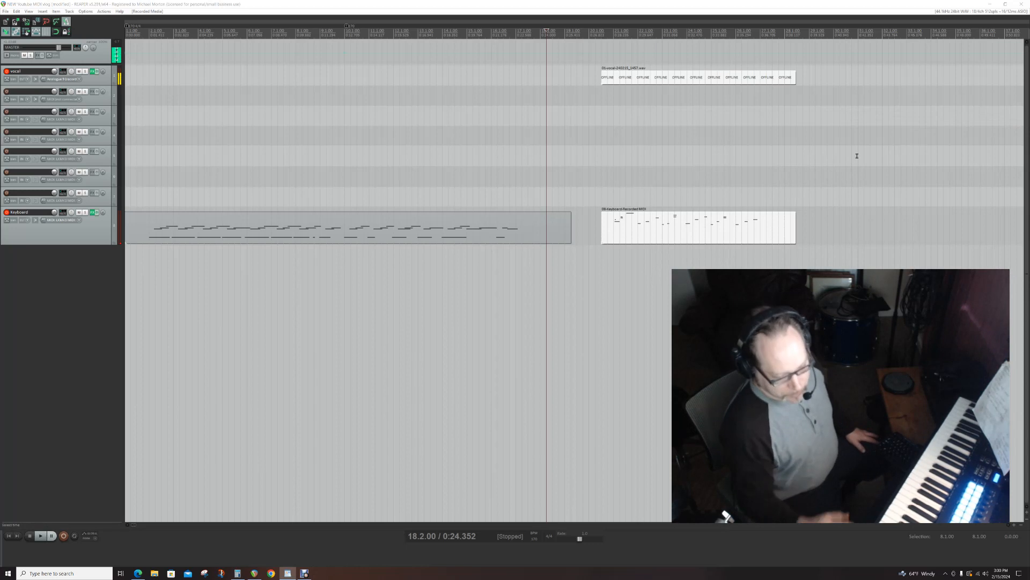
- Return to REAPER and jog the edit cursor back along the timeline through 10.3.00 and 10.1.00 to 2.1.50
{"action": "left_click", "coordinate": [78, 310]}
{"action": "key", "text": "Left"}
{"action": "key", "text": "Left"}
{"action": "key", "text": "Left"}
{"action": "key", "text": "Left"}
{"action": "key", "text": "Left"}
{"action": "key", "text": "Left"}
{"action": "key", "text": "Left"}
{"action": "key", "text": "Left"}
{"action": "key", "text": "Left"}
{"action": "key", "text": "Left"}
{"action": "key", "text": "Left"}
{"action": "key", "text": "Left"}
{"action": "key", "text": "Left"}
{"action": "key", "text": "Left"}
{"action": "key", "text": "Left"}
{"action": "key", "text": "Left"}
{"action": "key", "text": "Left"}
{"action": "key", "text": "Left"}
{"action": "key", "text": "Left"}
{"action": "key", "text": "Left"}
{"action": "key", "text": "Left"}
{"action": "key", "text": "Left"}
{"action": "key", "text": "Left"}
{"action": "key", "text": "Left"}
{"action": "key", "text": "Left"}
{"action": "key", "text": "Left"}
{"action": "key", "text": "Left"}
{"action": "key", "text": "Left"}
{"action": "key", "text": "Left"}
{"action": "key", "text": "Left"}
{"action": "key", "text": "Left"}
{"action": "key", "text": "Left"}
{"action": "key", "text": "Left"}
{"action": "key", "text": "Left"}
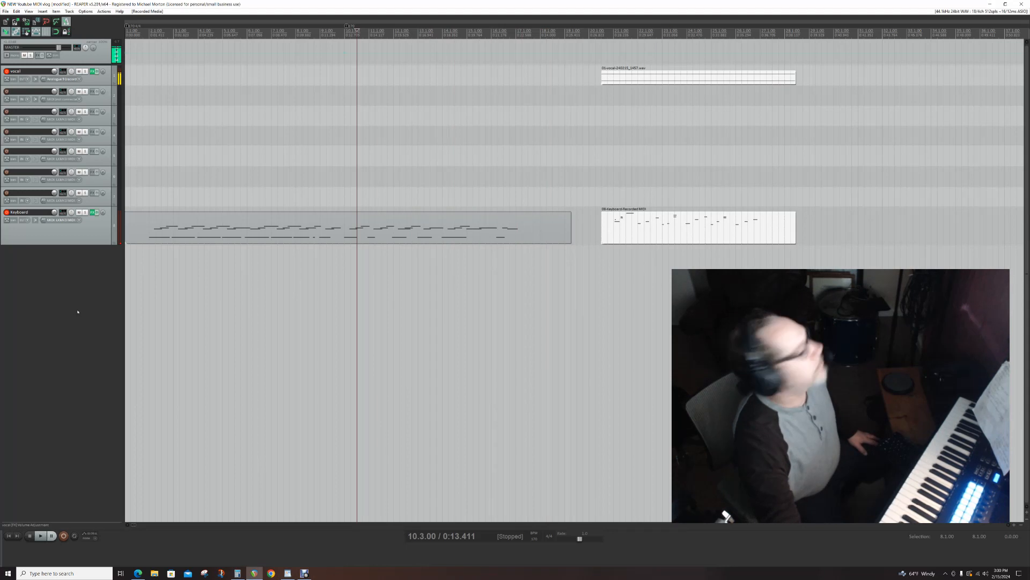
{"action": "key", "text": "Right"}
{"action": "key", "text": "Right"}
{"action": "key", "text": "Right"}
{"action": "key", "text": "Right"}
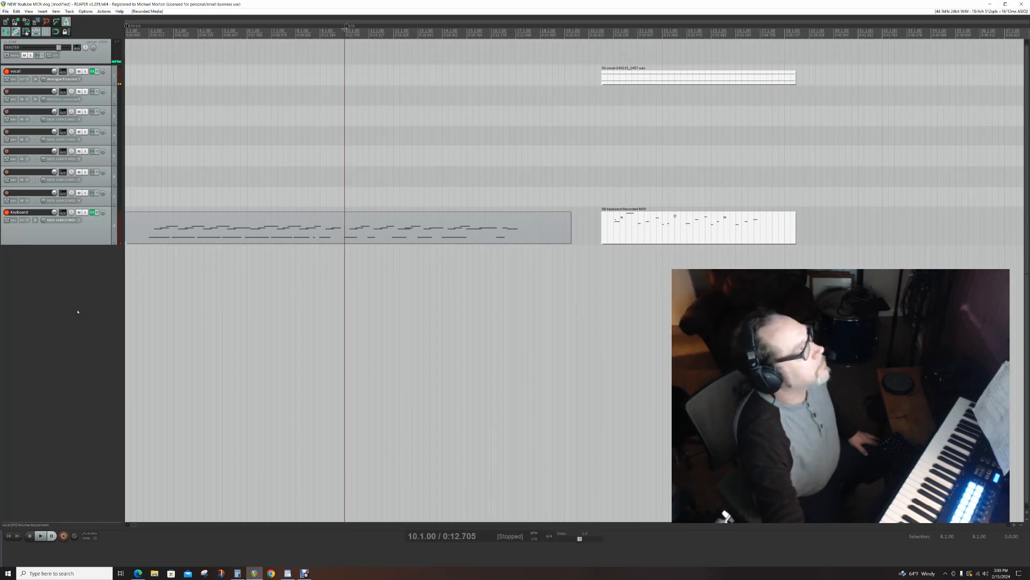
{"action": "key", "text": "Left"}
{"action": "key", "text": "Left"}
{"action": "key", "text": "Left"}
{"action": "key", "text": "Left"}
{"action": "key", "text": "Left"}
{"action": "key", "text": "Left"}
{"action": "key", "text": "Left"}
{"action": "key", "text": "Left"}
{"action": "key", "text": "Left"}
{"action": "key", "text": "Left"}
{"action": "key", "text": "Left"}
{"action": "key", "text": "Left"}
{"action": "key", "text": "Left"}
{"action": "key", "text": "Left"}
{"action": "key", "text": "Left"}
{"action": "key", "text": "Left"}
{"action": "key", "text": "Left"}
{"action": "key", "text": "Left"}
{"action": "key", "text": "Left"}
{"action": "key", "text": "Left"}
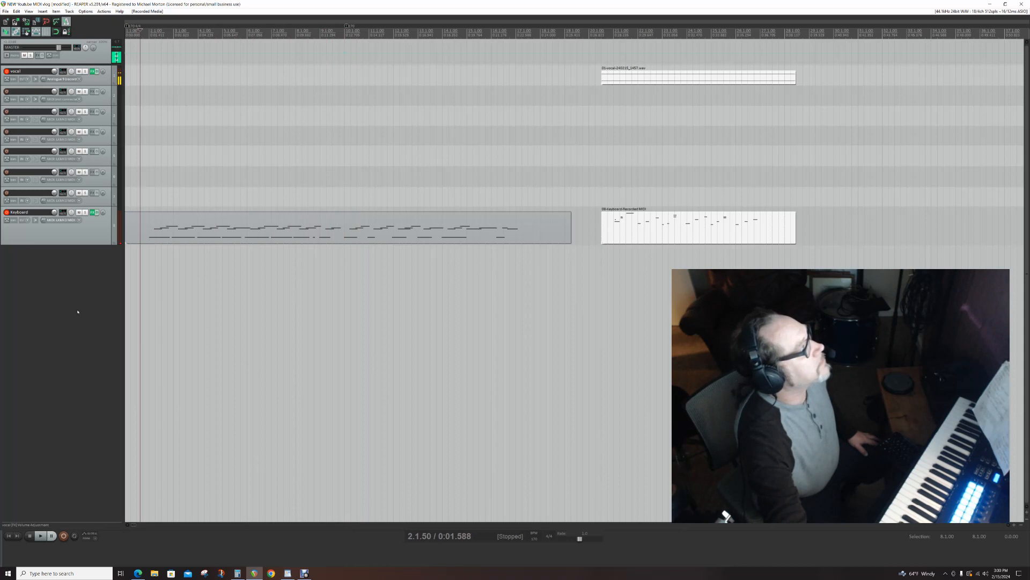
- Jog the edit cursor forward through 8.4.50 to 19.2.50, at the start of the recorded takes
{"action": "key", "text": "Right"}
{"action": "key", "text": "Right"}
{"action": "key", "text": "Right"}
{"action": "key", "text": "Right"}
{"action": "key", "text": "Right"}
{"action": "key", "text": "Right"}
{"action": "key", "text": "Right"}
{"action": "key", "text": "Right"}
{"action": "key", "text": "Right"}
{"action": "key", "text": "Right"}
{"action": "key", "text": "Right"}
{"action": "key", "text": "Right"}
{"action": "key", "text": "Right"}
{"action": "key", "text": "Right"}
{"action": "key", "text": "Right"}
{"action": "key", "text": "Right"}
{"action": "key", "text": "Right"}
{"action": "key", "text": "Right"}
{"action": "key", "text": "Right"}
{"action": "key", "text": "Right"}
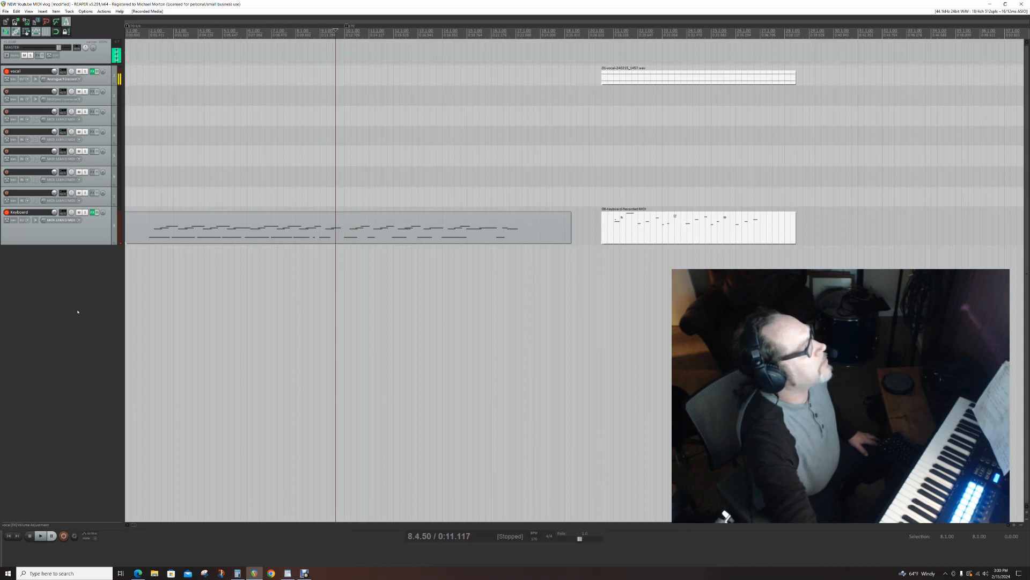
{"action": "key", "text": "Right"}
{"action": "key", "text": "Right"}
{"action": "key", "text": "Right"}
{"action": "key", "text": "Right"}
{"action": "key", "text": "Right"}
{"action": "key", "text": "Right"}
{"action": "key", "text": "Right"}
{"action": "key", "text": "Right"}
{"action": "key", "text": "Right"}
{"action": "key", "text": "Right"}
{"action": "key", "text": "Right"}
{"action": "key", "text": "Right"}
{"action": "key", "text": "Right"}
{"action": "key", "text": "Right"}
{"action": "key", "text": "Right"}
{"action": "key", "text": "Right"}
{"action": "key", "text": "Right"}
{"action": "key", "text": "Right"}
{"action": "key", "text": "Right"}
{"action": "key", "text": "Right"}
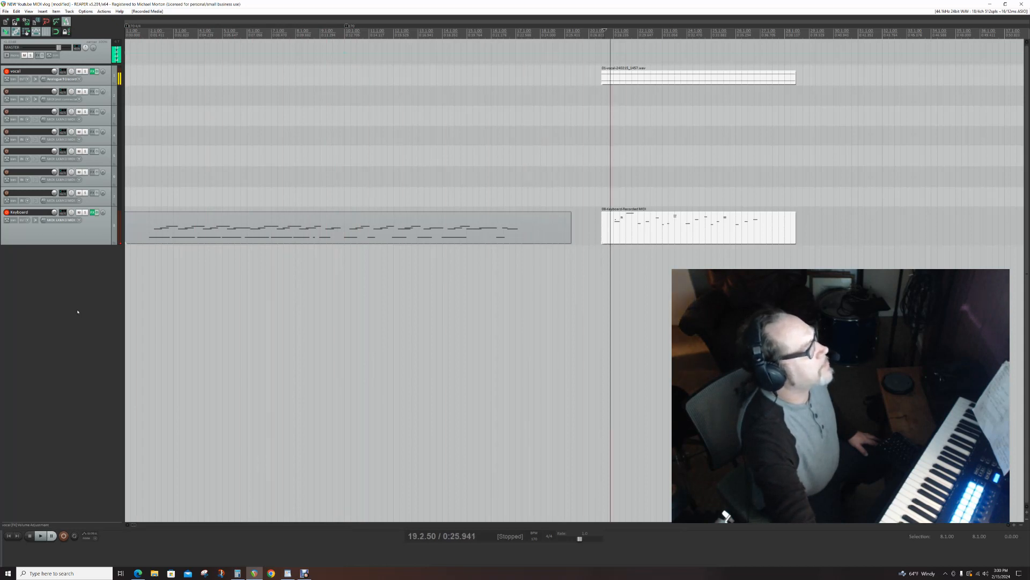
- Jog the edit cursor back through 16.4.50, 6.1.50 and 3.4.50 to 1.1.50 near the project start
{"action": "key", "text": "Left"}
{"action": "key", "text": "Left"}
{"action": "key", "text": "Left"}
{"action": "key", "text": "Left"}
{"action": "key", "text": "Left"}
{"action": "key", "text": "Left"}
{"action": "key", "text": "Left"}
{"action": "key", "text": "Left"}
{"action": "key", "text": "Left"}
{"action": "key", "text": "Left"}
{"action": "key", "text": "Left"}
{"action": "key", "text": "Left"}
{"action": "key", "text": "Left"}
{"action": "key", "text": "Left"}
{"action": "key", "text": "Left"}
{"action": "key", "text": "Left"}
{"action": "key", "text": "Left"}
{"action": "key", "text": "Left"}
{"action": "key", "text": "Left"}
{"action": "key", "text": "Left"}
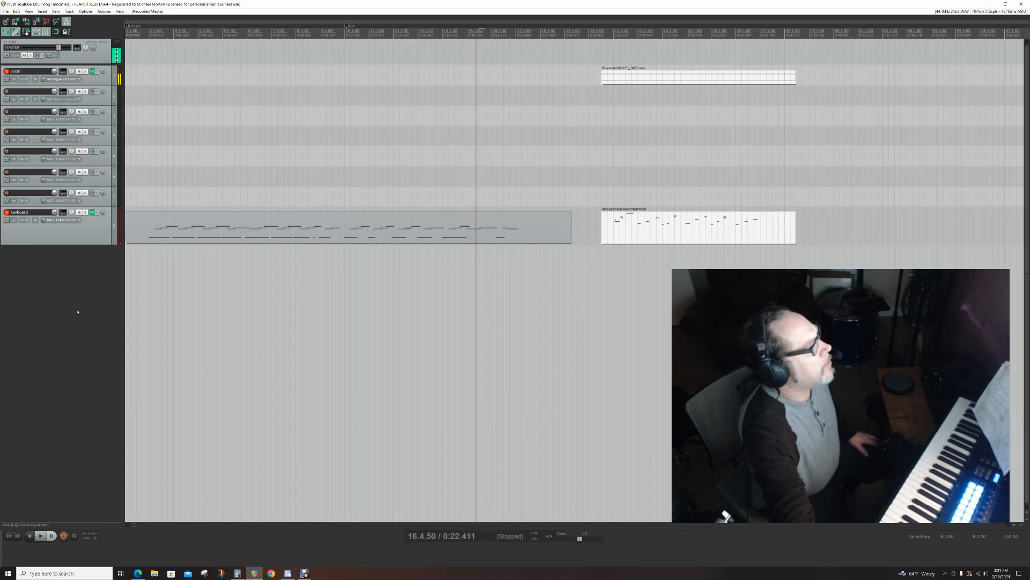
{"action": "key", "text": "Left"}
{"action": "key", "text": "Left"}
{"action": "key", "text": "Left"}
{"action": "key", "text": "Left"}
{"action": "key", "text": "Left"}
{"action": "key", "text": "Left"}
{"action": "key", "text": "Left"}
{"action": "key", "text": "Left"}
{"action": "key", "text": "Left"}
{"action": "key", "text": "Left"}
{"action": "key", "text": "Left"}
{"action": "key", "text": "Left"}
{"action": "key", "text": "Left"}
{"action": "key", "text": "Left"}
{"action": "key", "text": "Left"}
{"action": "key", "text": "Left"}
{"action": "key", "text": "Left"}
{"action": "key", "text": "Left"}
{"action": "key", "text": "Left"}
{"action": "key", "text": "Left"}
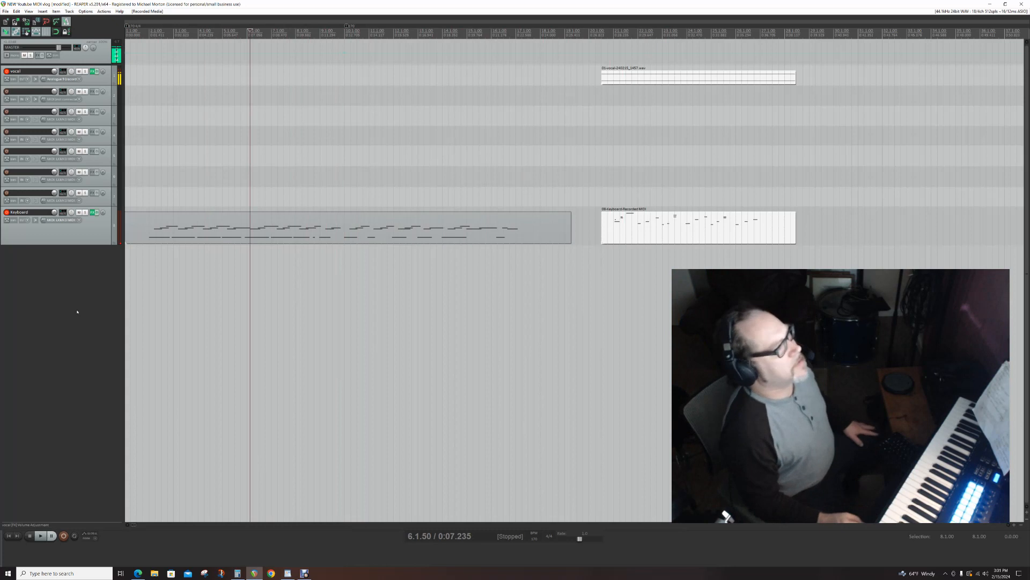
{"action": "key", "text": "Left"}
{"action": "key", "text": "Left"}
{"action": "key", "text": "Left"}
{"action": "key", "text": "Left"}
{"action": "key", "text": "Left"}
{"action": "key", "text": "Left"}
{"action": "key", "text": "Left"}
{"action": "key", "text": "Left"}
{"action": "key", "text": "Left"}
{"action": "key", "text": "Left"}
{"action": "key", "text": "Left"}
{"action": "key", "text": "Left"}
{"action": "key", "text": "Left"}
{"action": "key", "text": "Left"}
{"action": "key", "text": "Left"}
{"action": "key", "text": "Left"}
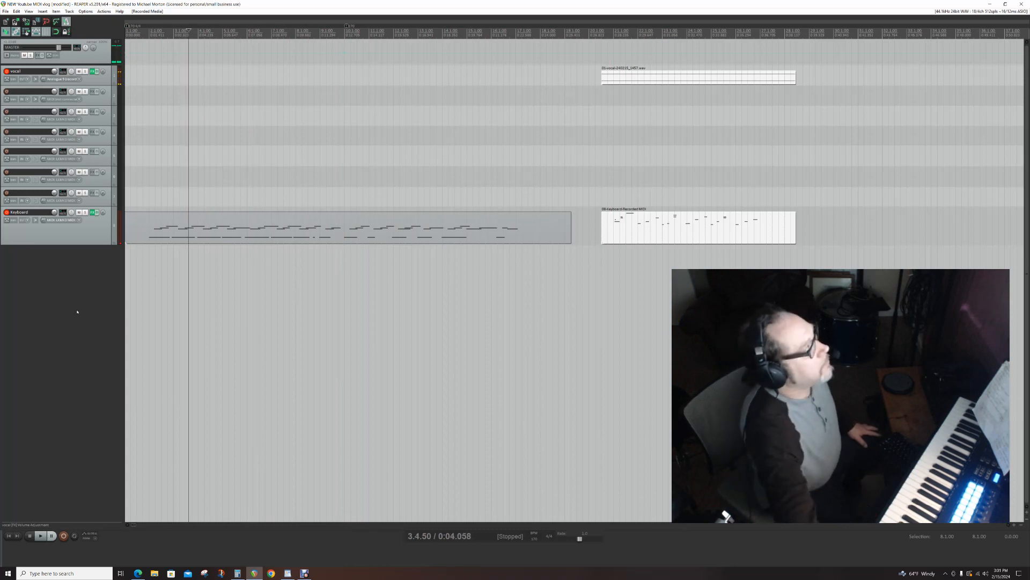
{"action": "key", "text": "Left"}
{"action": "key", "text": "Left"}
{"action": "key", "text": "Left"}
{"action": "key", "text": "Left"}
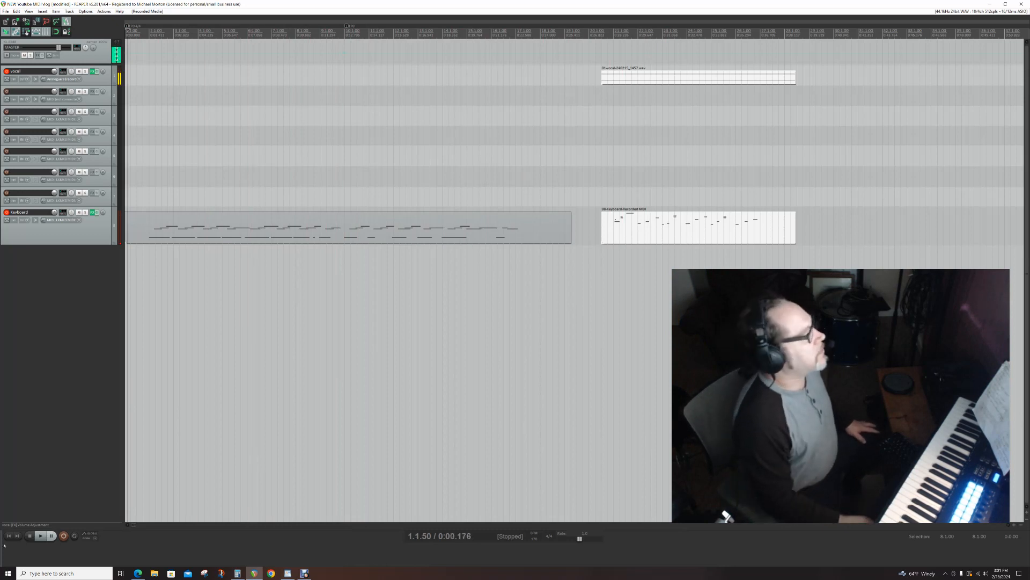
- Open the Contour Shuttle Device Configuration, move its window aside, and set Button 1's computer response to Type Keystroke
{"action": "left_click", "coordinate": [8, 573]}
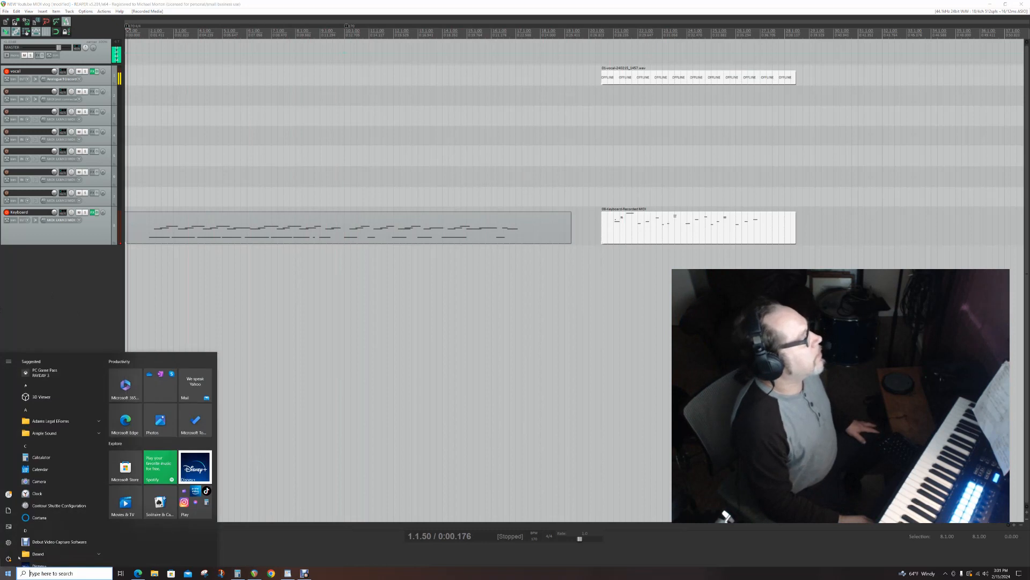
{"action": "left_click", "coordinate": [54, 505]}
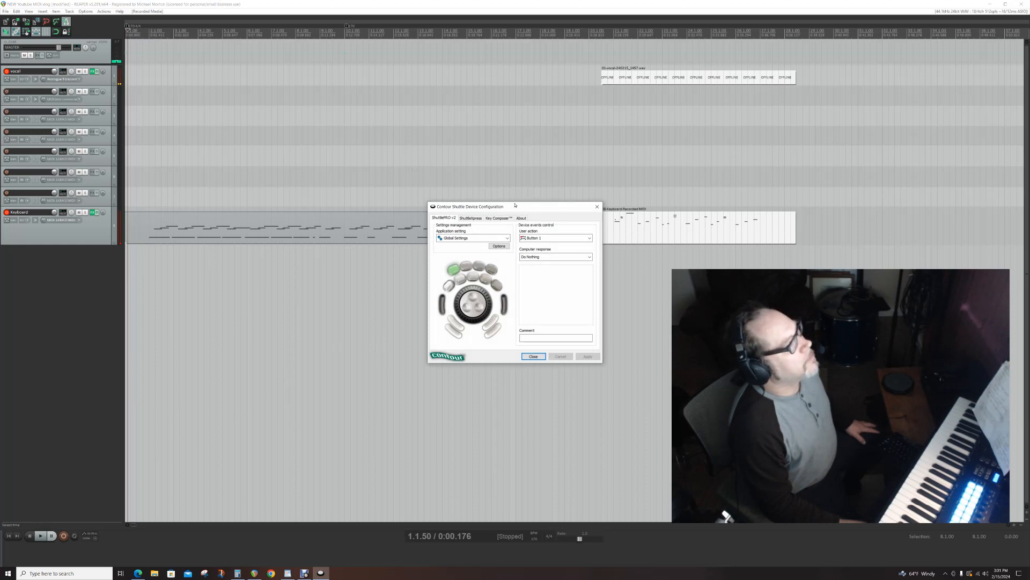
{"action": "left_click_drag", "start_coordinate": [513, 206], "coordinate": [625, 281]}
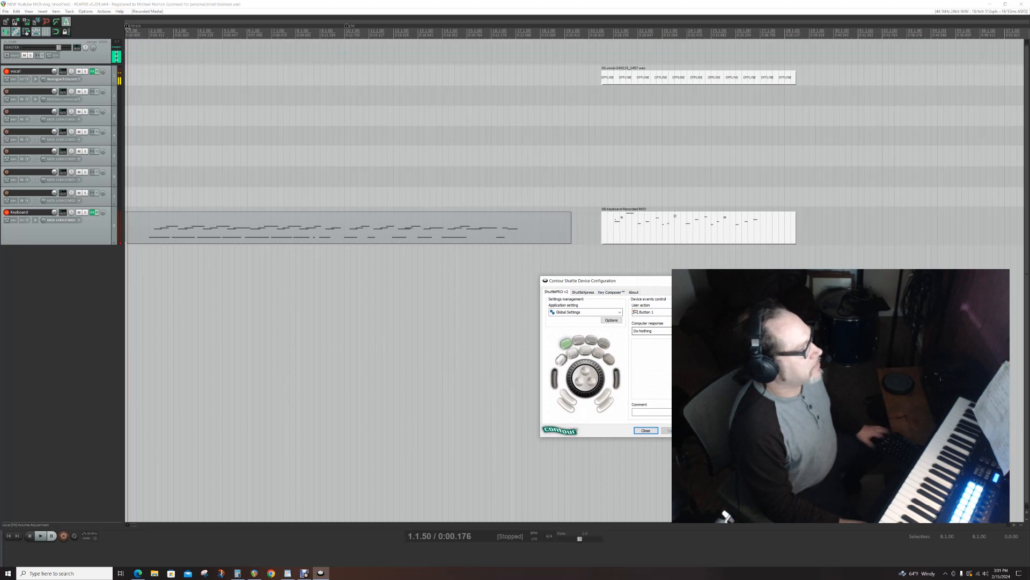
{"action": "left_click", "coordinate": [652, 331]}
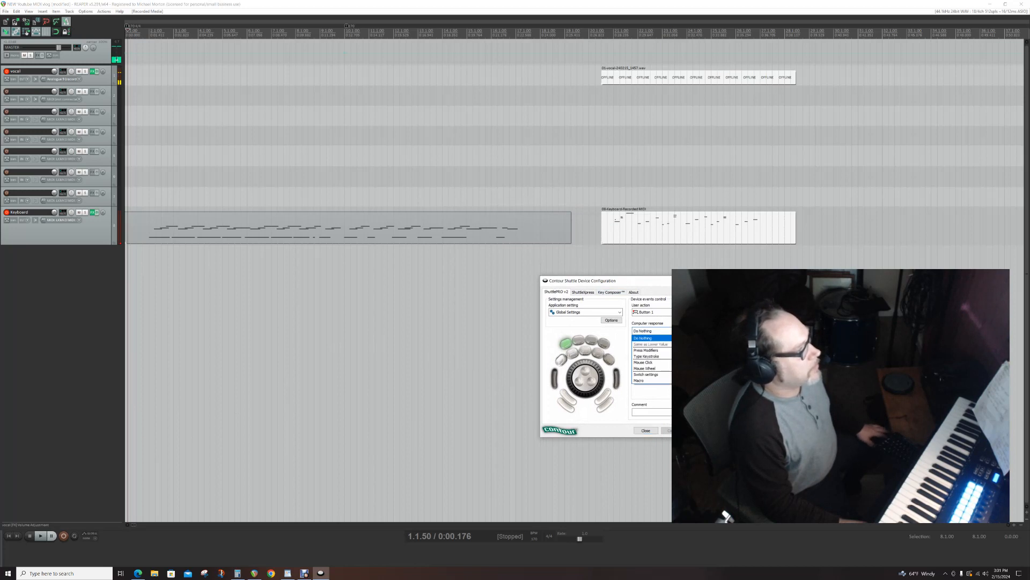
{"action": "left_click", "coordinate": [661, 356]}
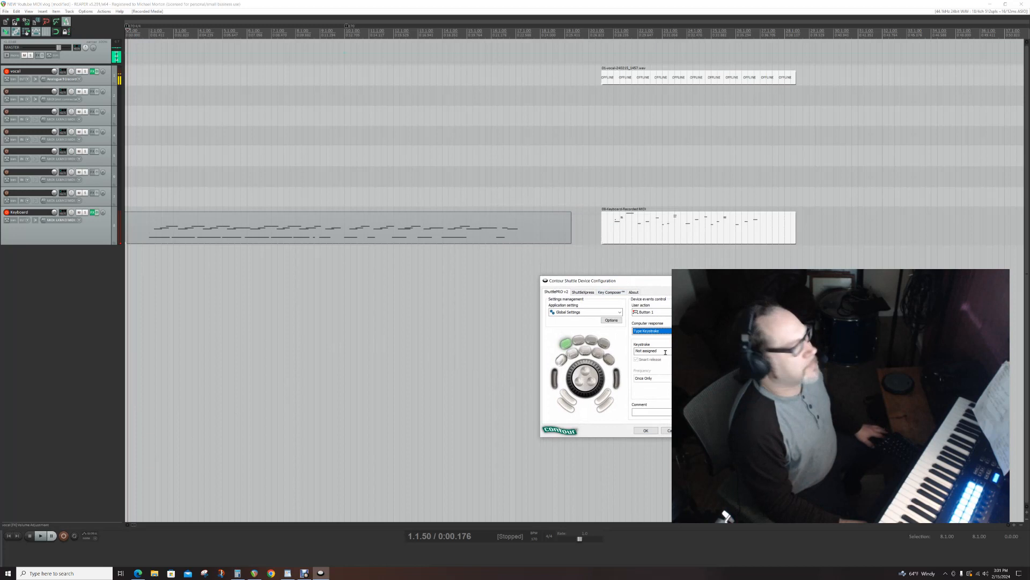
- Check the Reaper hotkeys document, then filter REAPER's action list by "item: open" to look up the built-in MIDI editor shortcut
{"action": "left_click_drag", "start_coordinate": [1029, 58], "coordinate": [407, 60]}
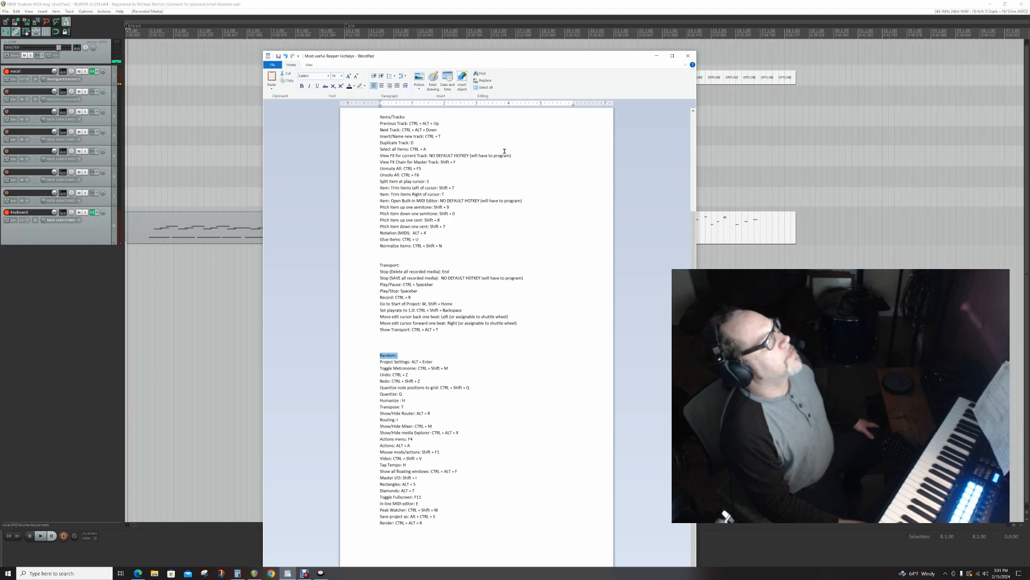
{"action": "left_click_drag", "start_coordinate": [624, 57], "coordinate": [1029, 27]}
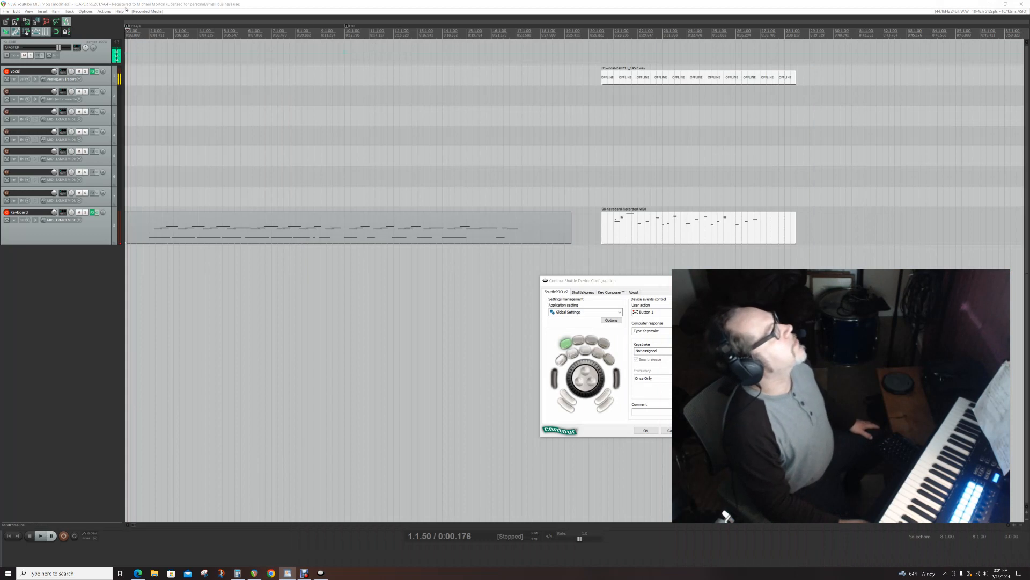
{"action": "left_click", "coordinate": [104, 11]}
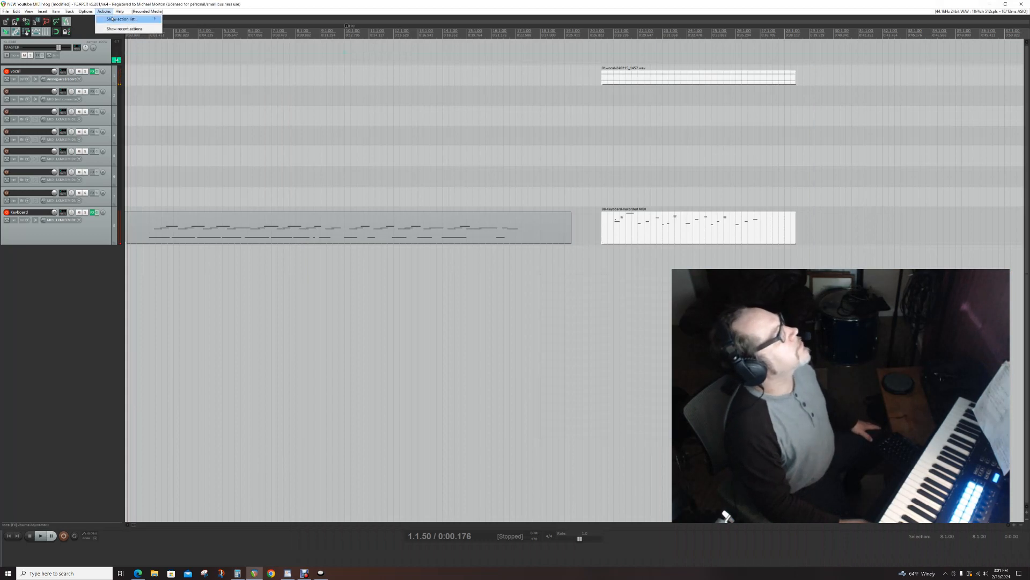
{"action": "left_click", "coordinate": [112, 19]}
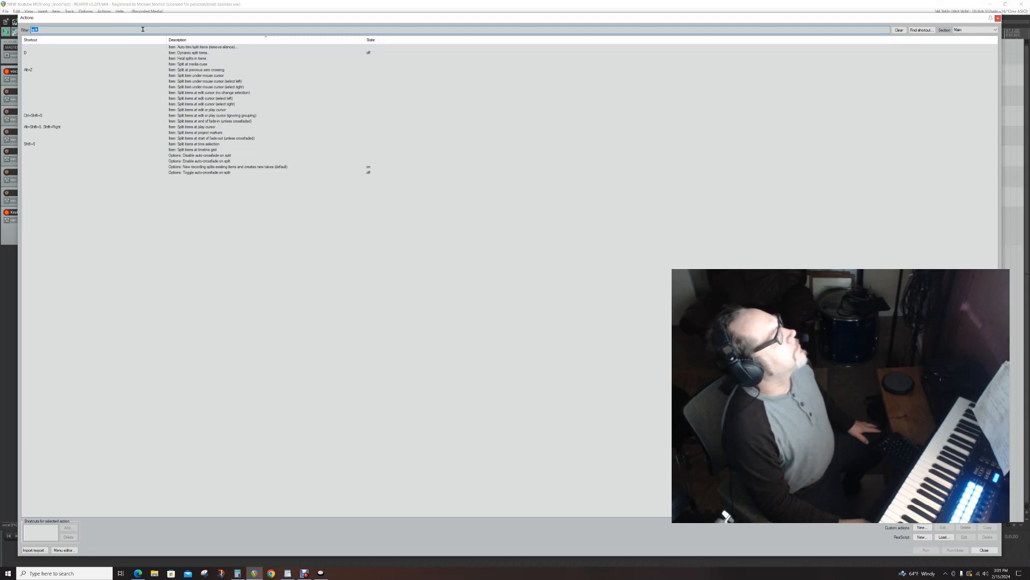
{"action": "key", "text": "BackSpace"}
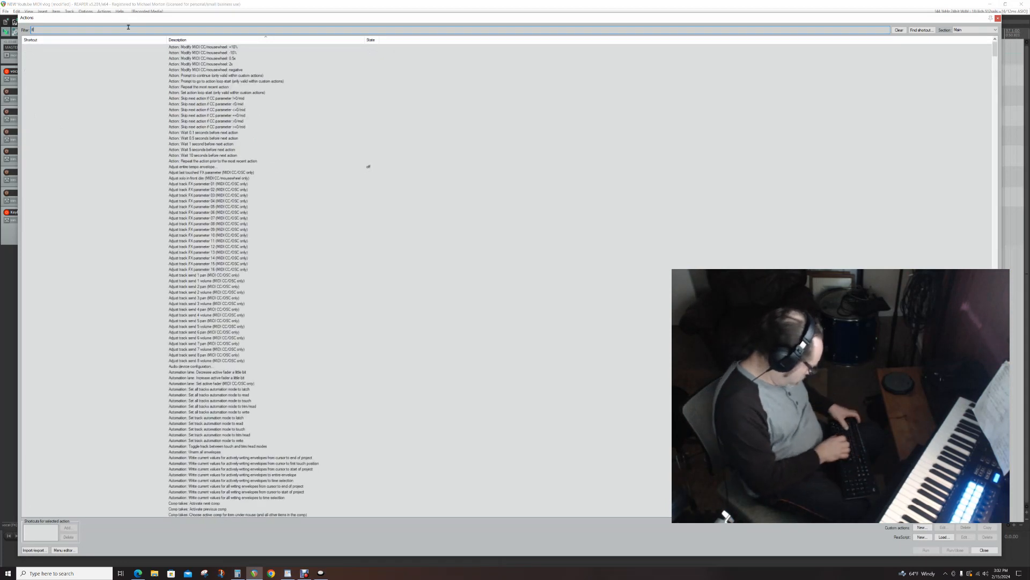
{"action": "type", "text": "item: op"}
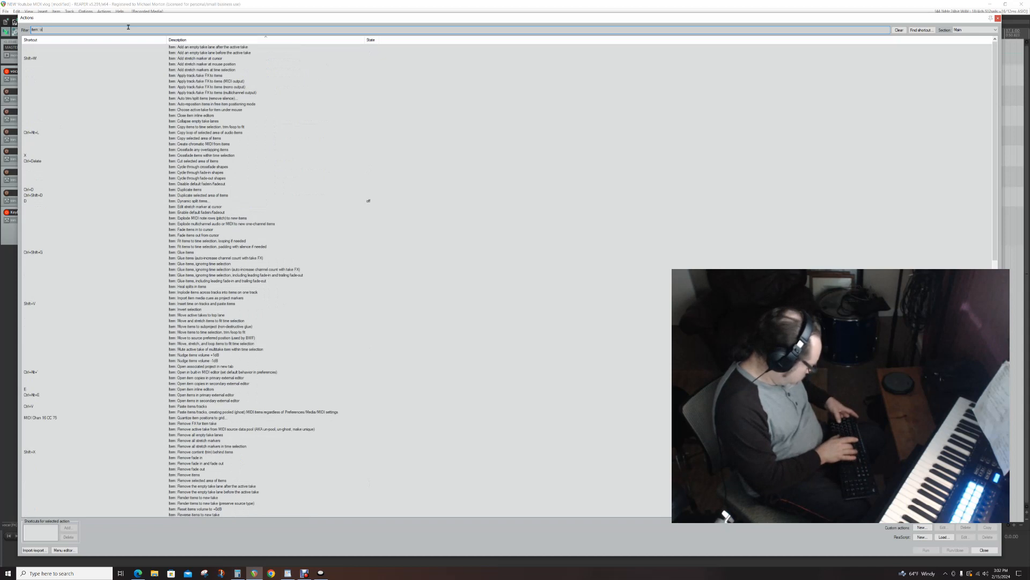
{"action": "type", "text": "en"}
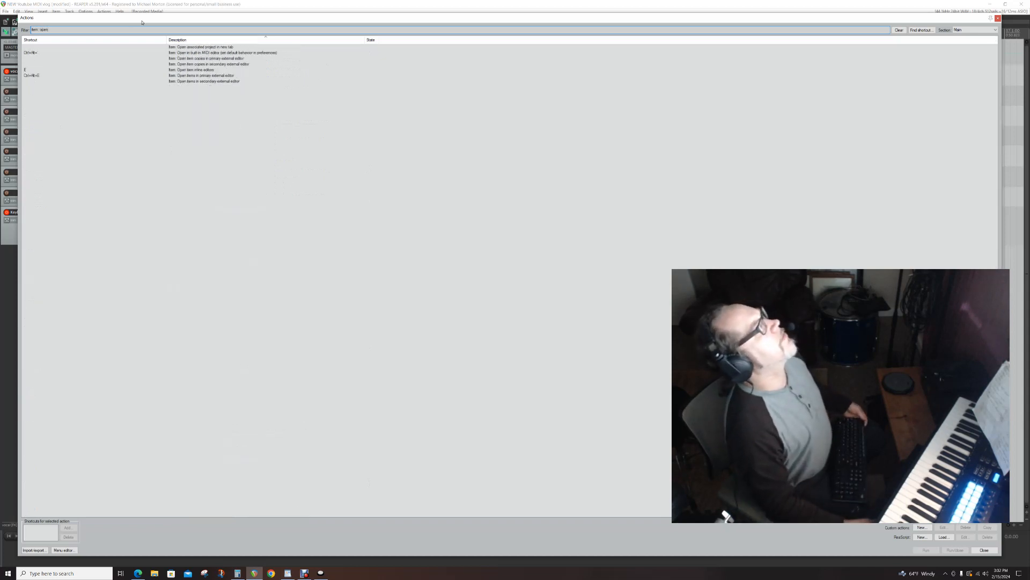
{"action": "left_click", "coordinate": [190, 54]}
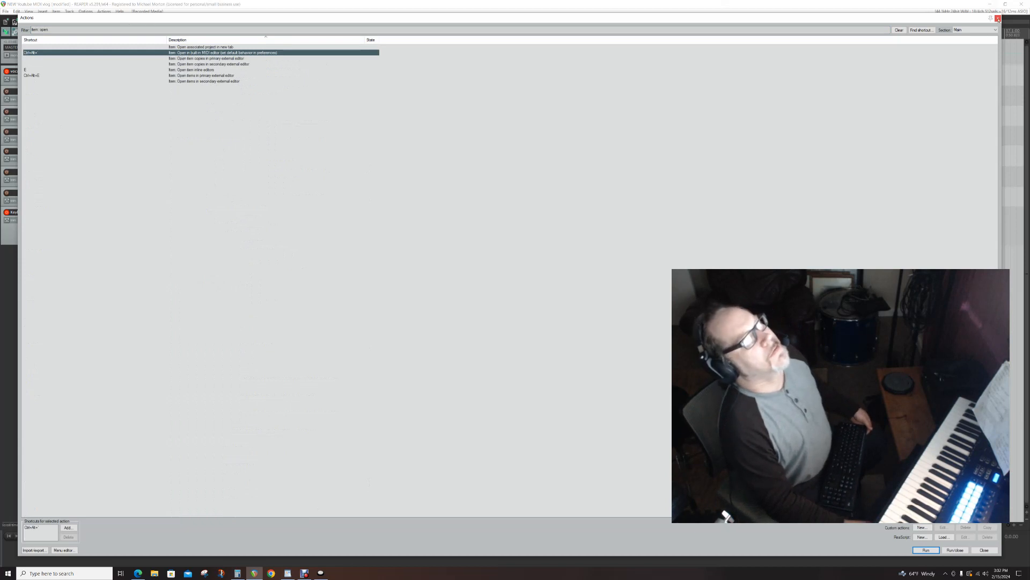
{"action": "left_click", "coordinate": [998, 19]}
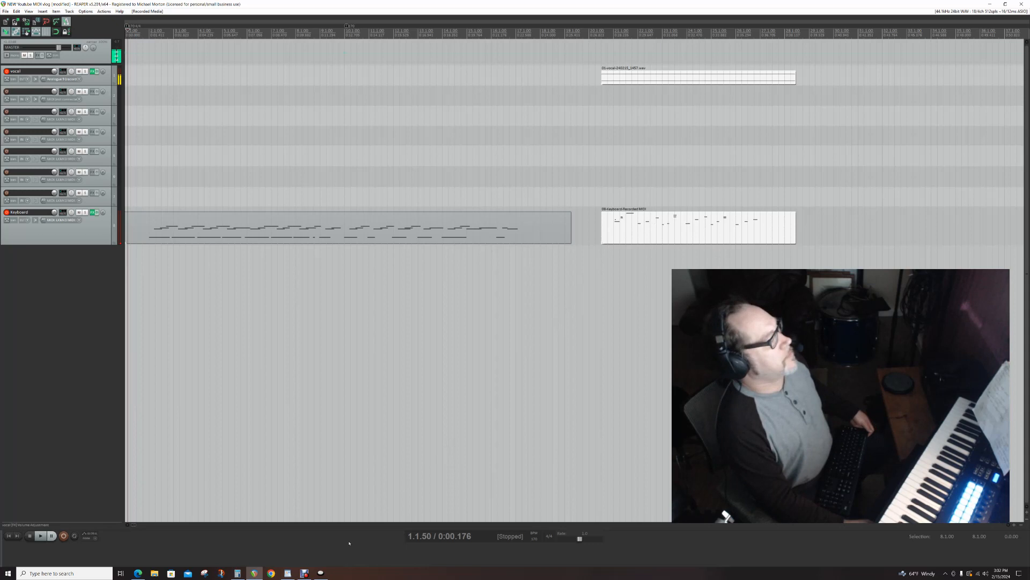
- Assign Button 1 the Control + Alt shortcut that opens the built-in MIDI editor, apply it, and move the configuration window off the arrange view
{"action": "left_click", "coordinate": [311, 575]}
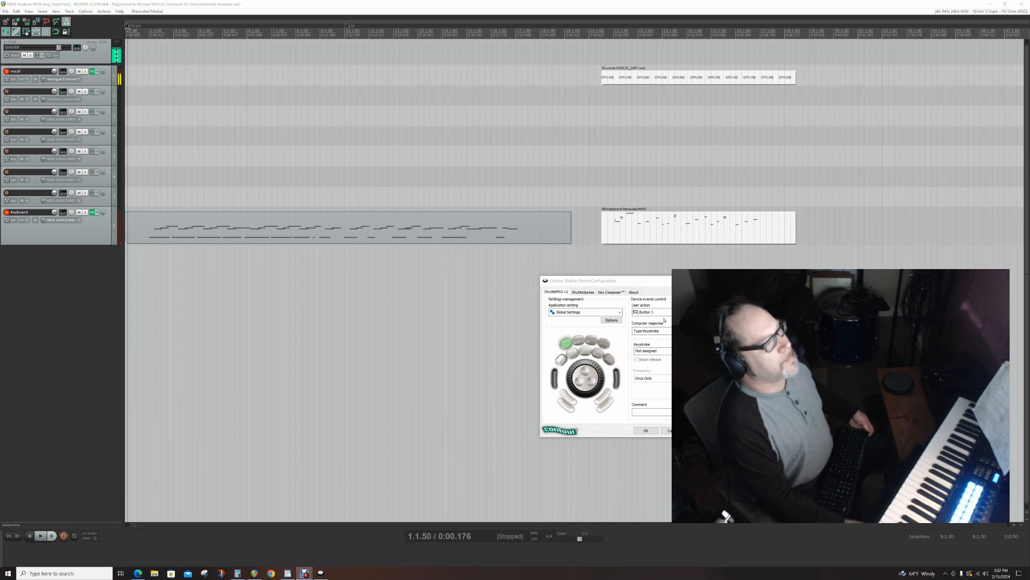
{"action": "left_click", "coordinate": [670, 350]}
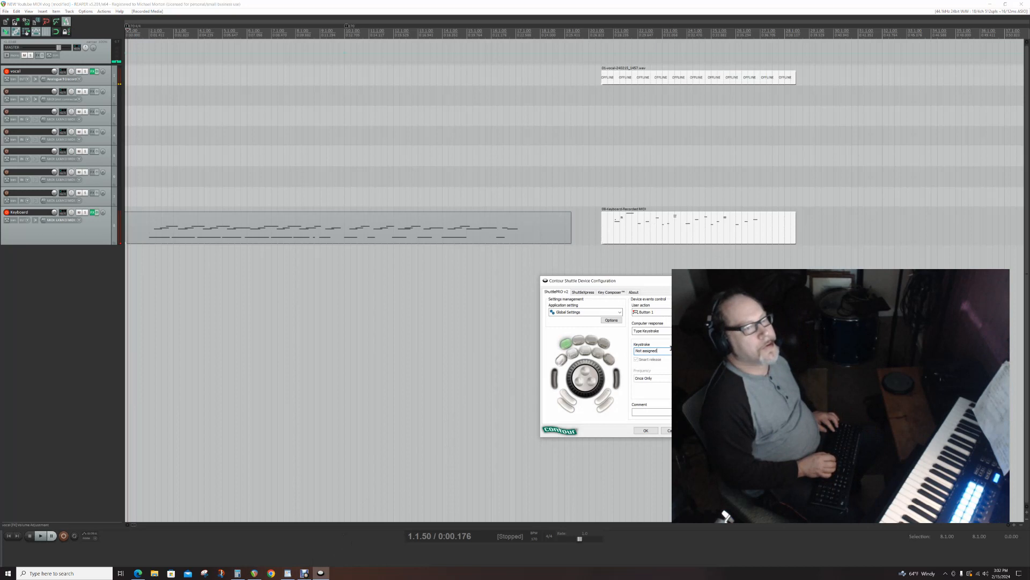
{"action": "key", "text": "ctrl"}
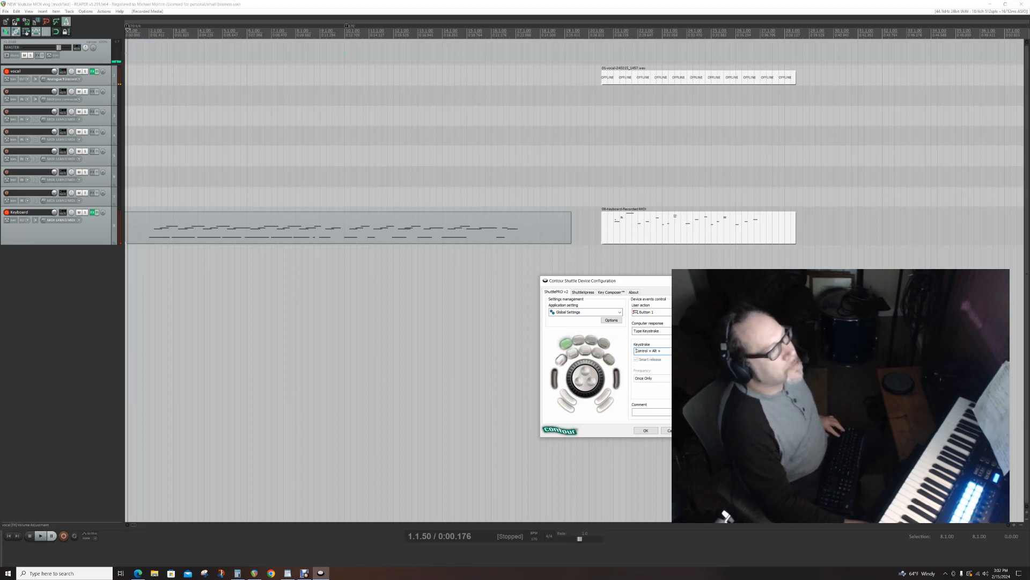
{"action": "left_click", "coordinate": [701, 430]}
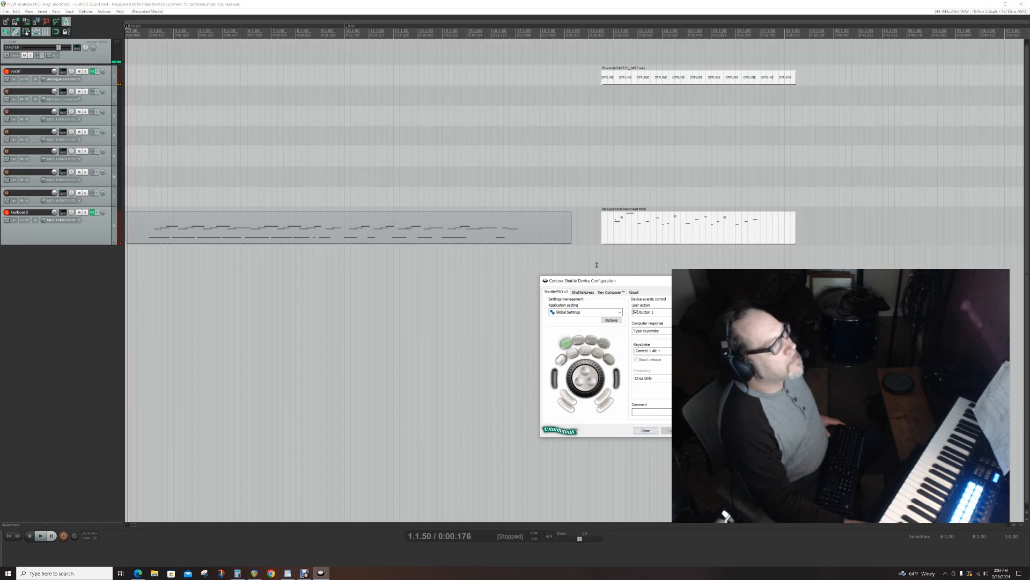
{"action": "left_click_drag", "start_coordinate": [601, 279], "coordinate": [1029, 242]}
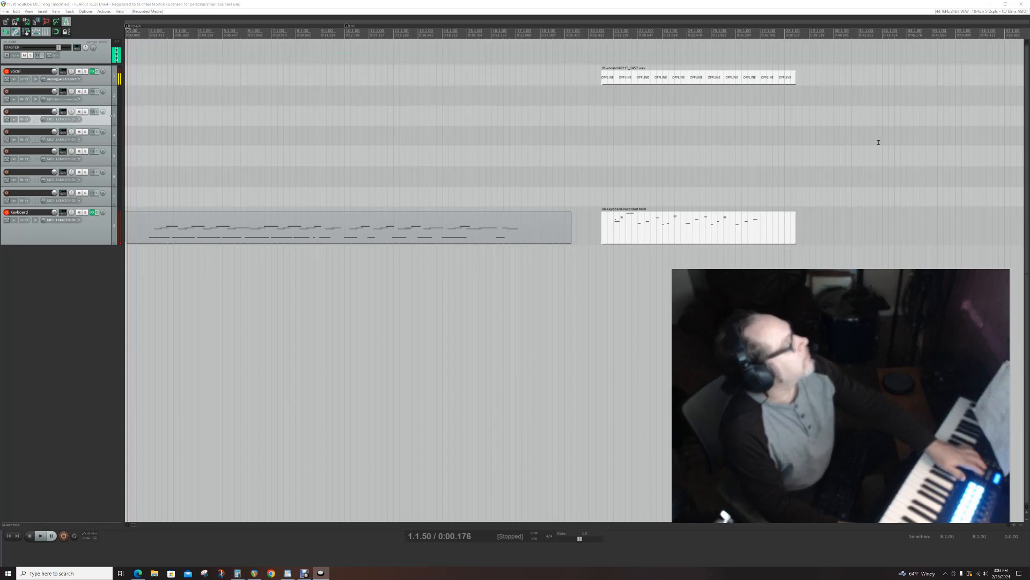
- Move the track selection down to the Keyboard track and select the first MIDI item on it
{"action": "key", "text": "ctrl+alt+Down"}
{"action": "key", "text": "ctrl+alt+Down"}
{"action": "key", "text": "ctrl+alt+Down"}
{"action": "key", "text": "ctrl+alt+Down"}
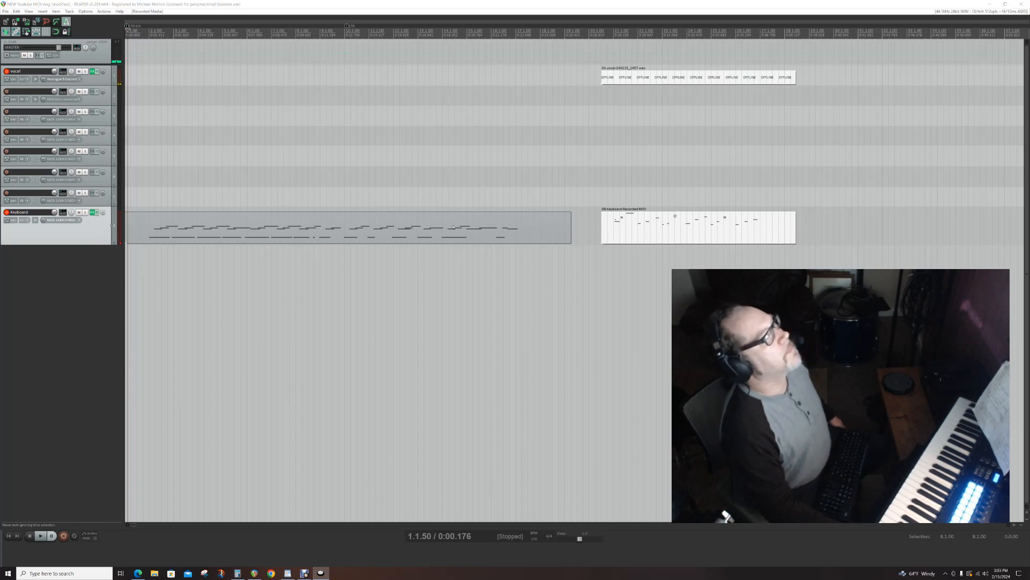
{"action": "left_click", "coordinate": [417, 230]}
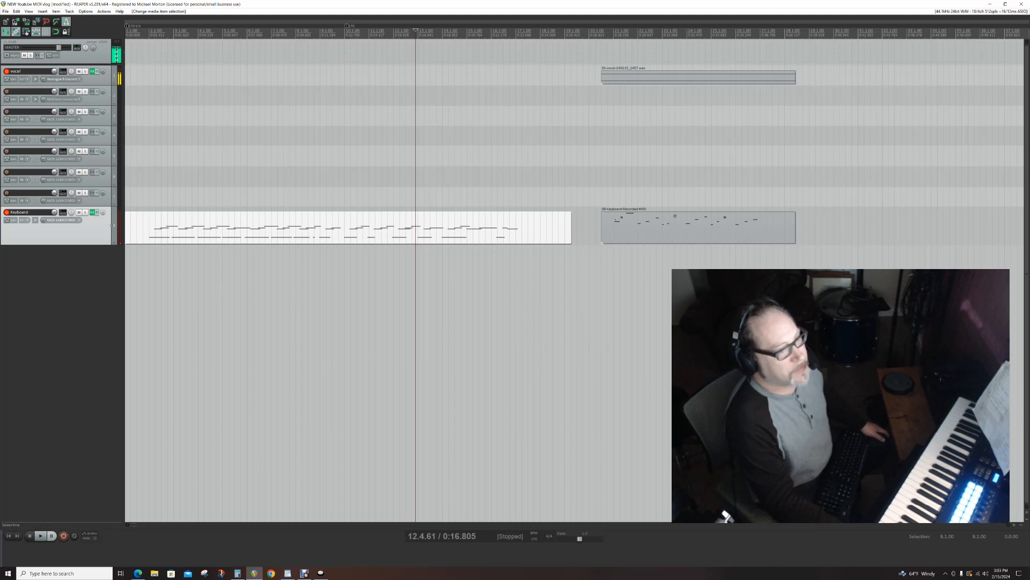
- Bring the Contour Shuttle Device Configuration window back over the arrange view
{"action": "left_click_drag", "start_coordinate": [864, 306], "coordinate": [684, 255]}
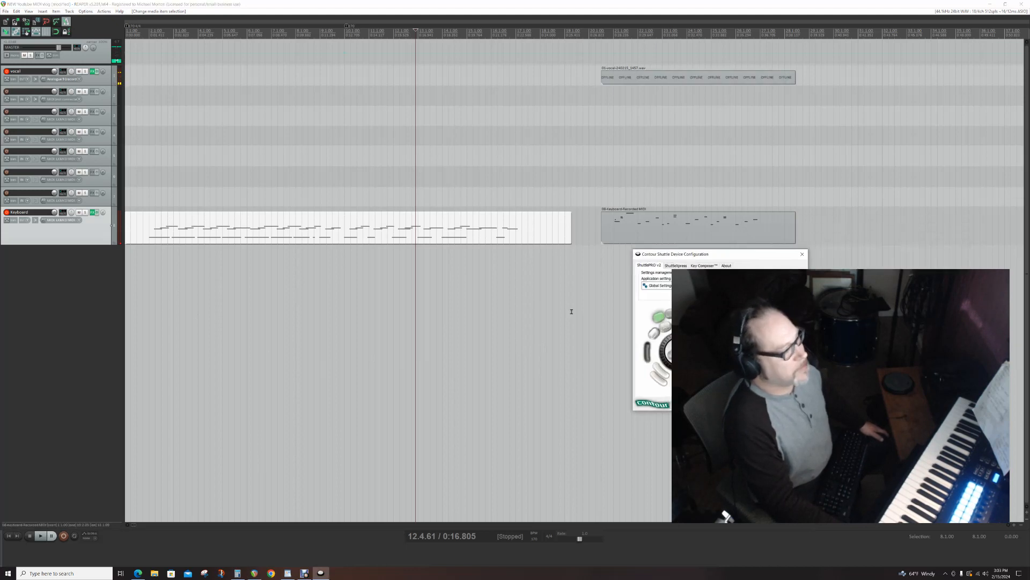